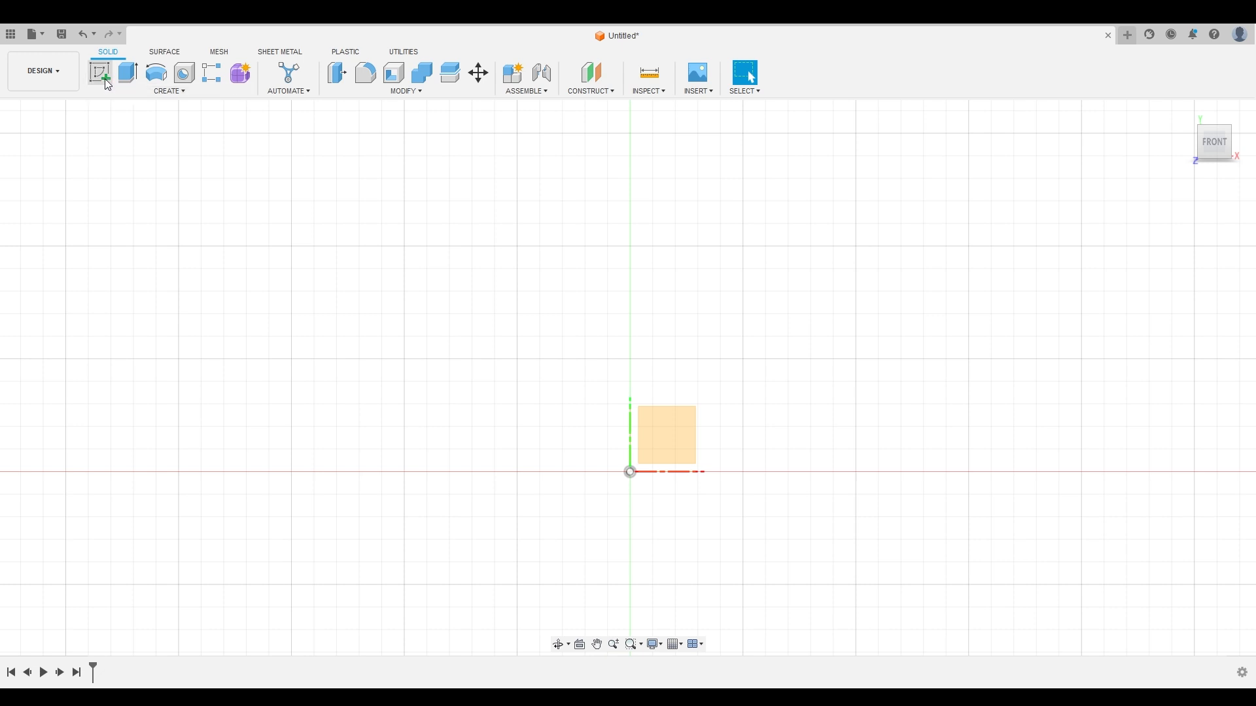
# Step: Start a new sketch on the vertical front plane at the origin
pyautogui.click(105, 80)
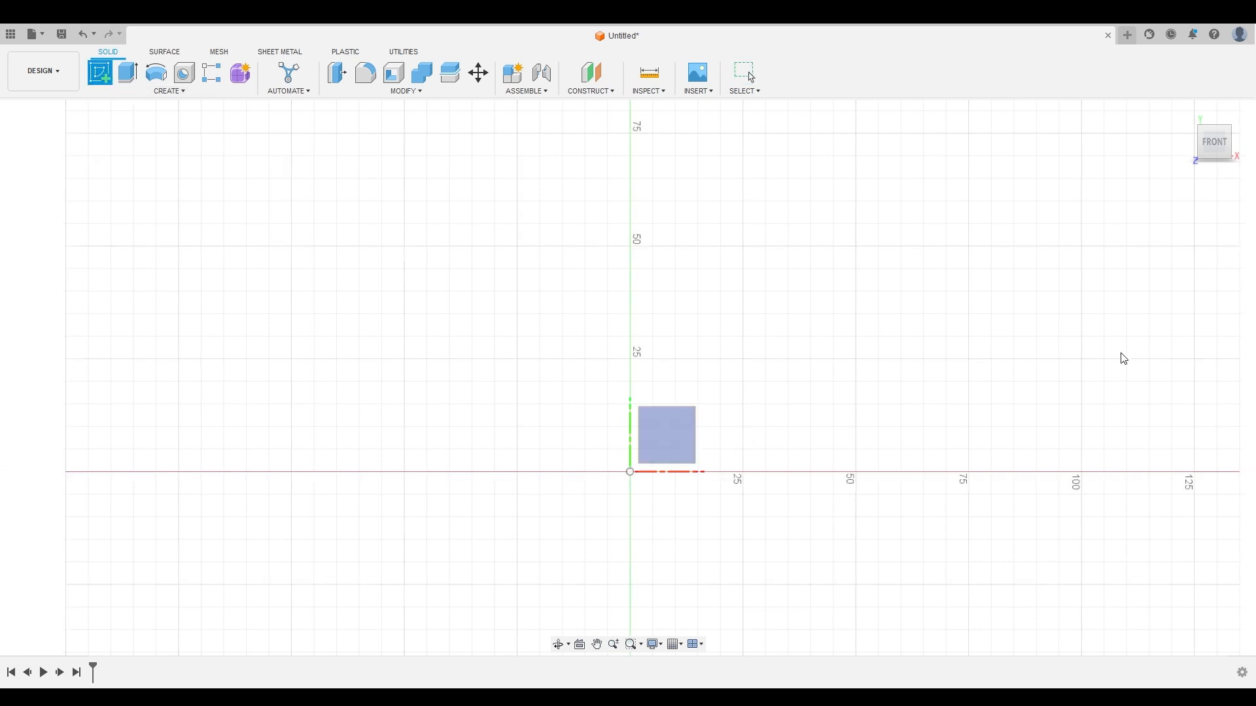
pyautogui.keyDown('shift'); pyautogui.moveTo(985, 435); pyautogui.dragTo(895, 413, button='middle'); pyautogui.keyUp('shift')
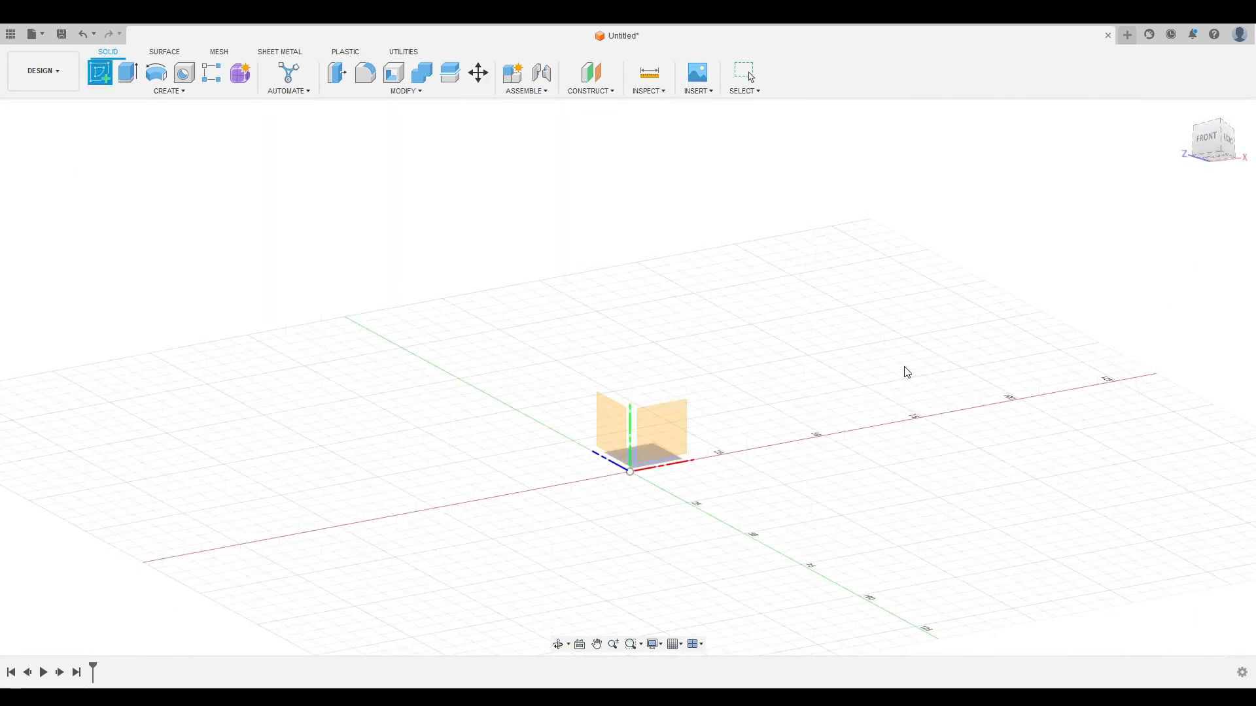
pyautogui.moveTo(807, 373)
pyautogui.keyDown('shift'); pyautogui.mouseDown(button='middle')
pyautogui.moveTo(765, 379)
pyautogui.moveTo(766, 393)
pyautogui.moveTo(816, 370)
pyautogui.mouseUp(button='middle'); pyautogui.keyUp('shift')
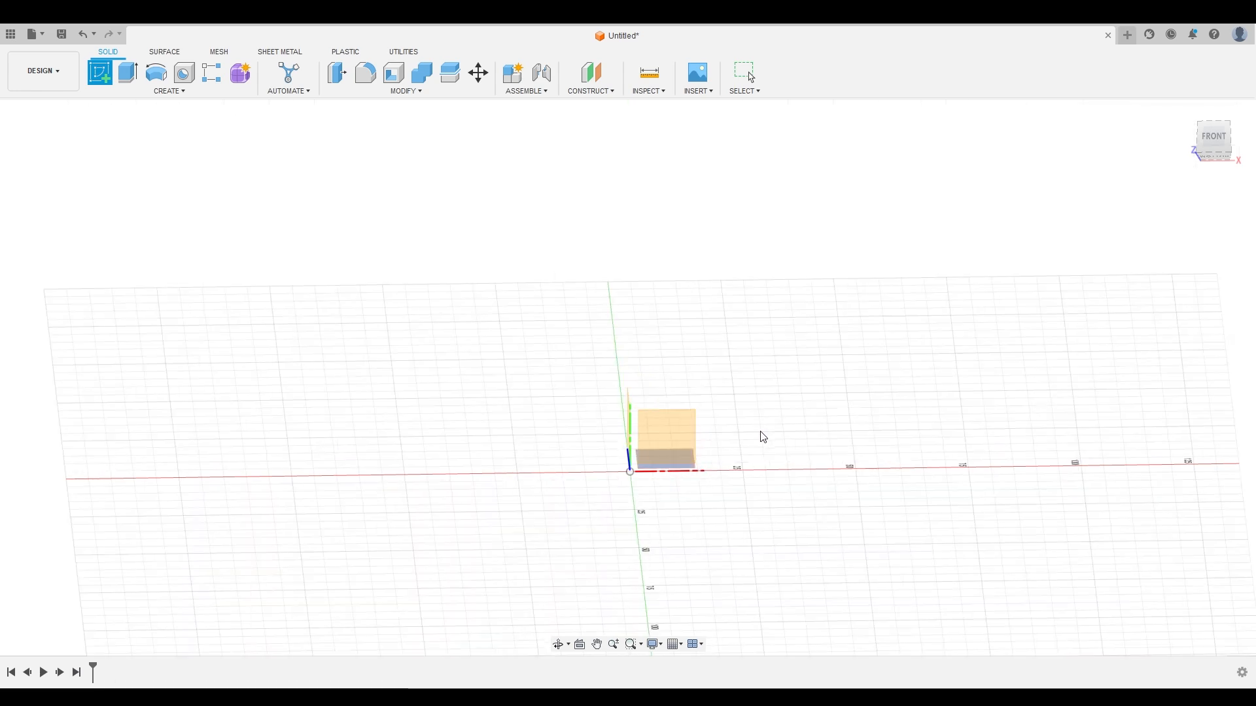
pyautogui.keyDown('shift'); pyautogui.moveTo(788, 508); pyautogui.dragTo(753, 514, button='middle'); pyautogui.keyUp('shift')
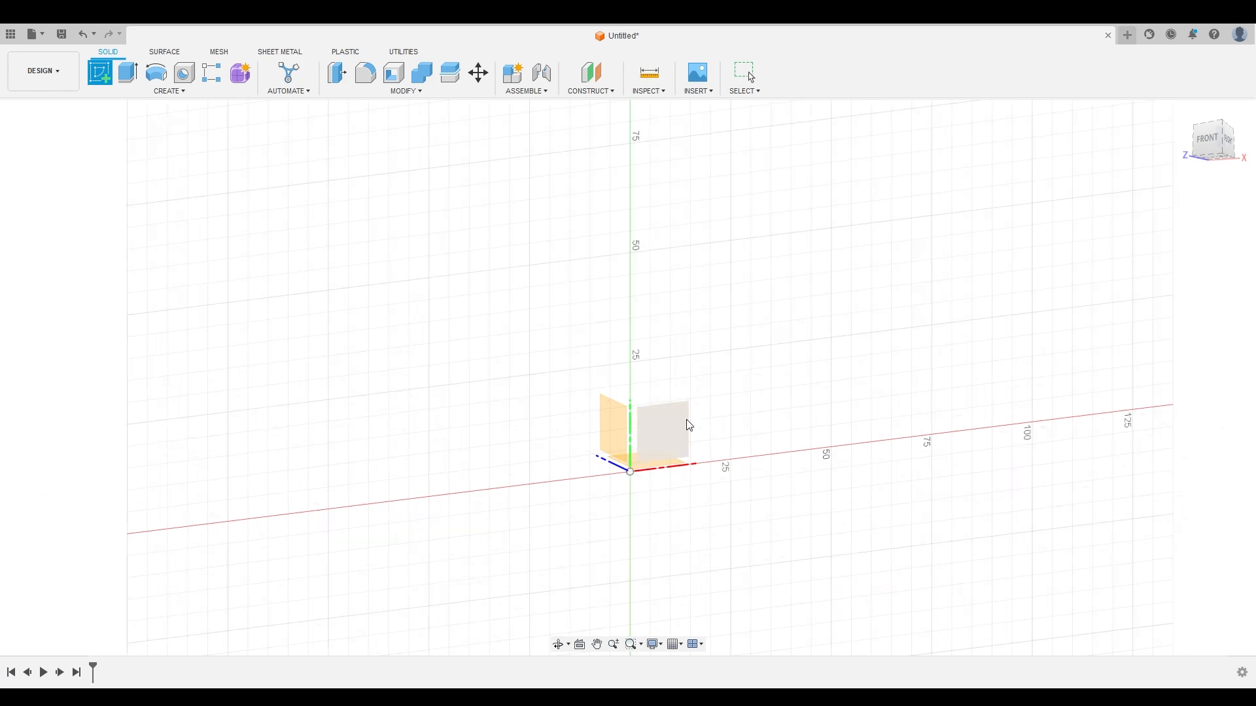
pyautogui.click(644, 441)
pyautogui.moveTo(782, 429)
pyautogui.mouseDown(button='middle')
pyautogui.moveTo(751, 429)
pyautogui.moveTo(709, 471)
pyautogui.mouseUp(button='middle')
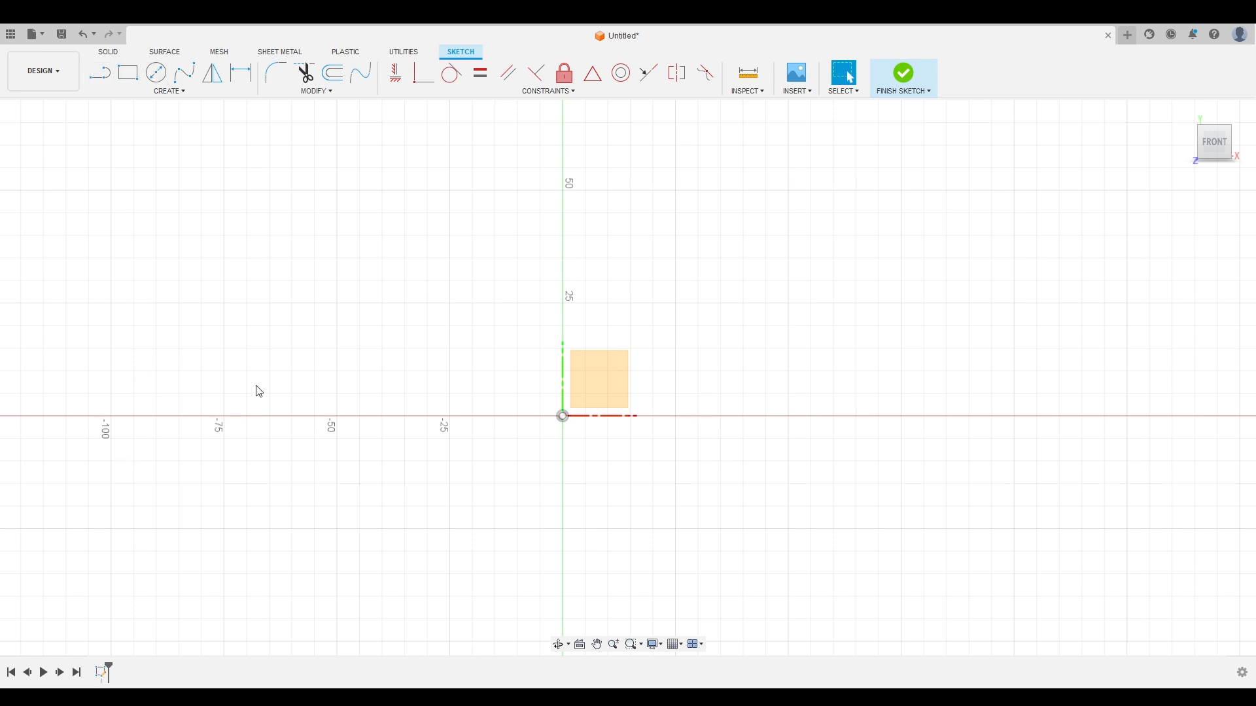
# Step: Sketch a closed four-line rectangle about 34 mm wide, above and to the right of the origin
pyautogui.click(100, 72)
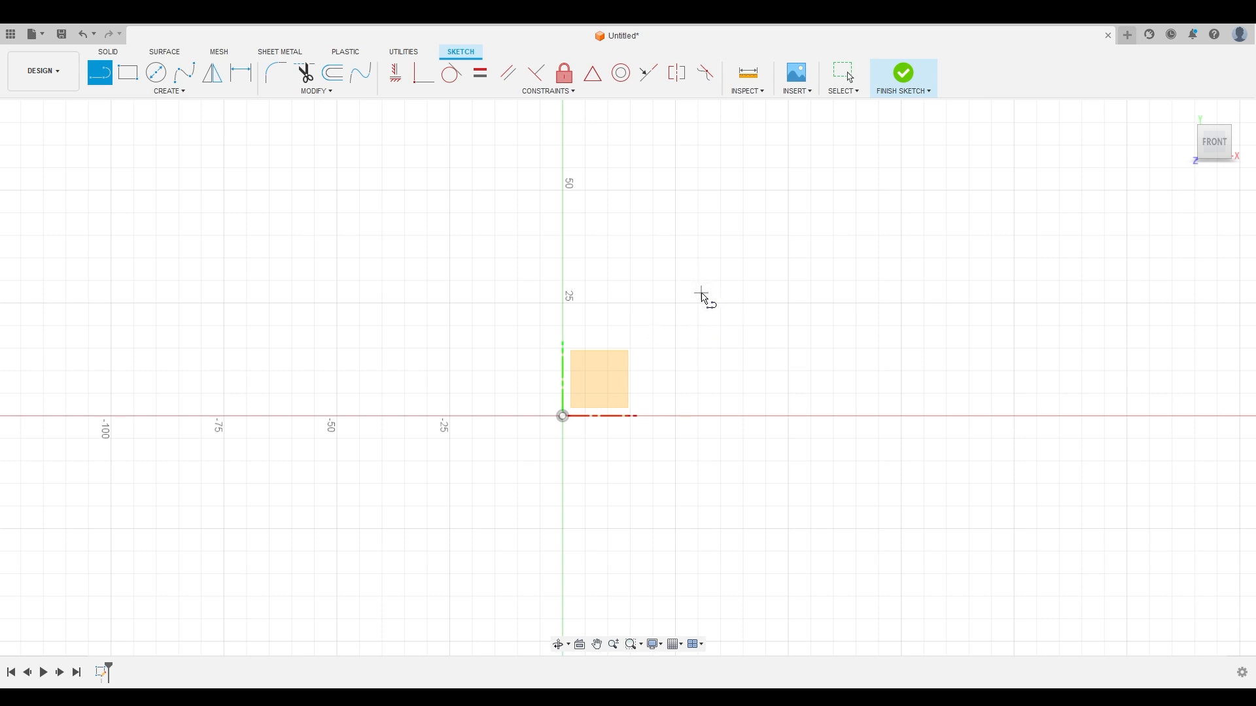
pyautogui.press('Escape')
pyautogui.press('l')
pyautogui.click(643, 155)
pyautogui.click(643, 286)
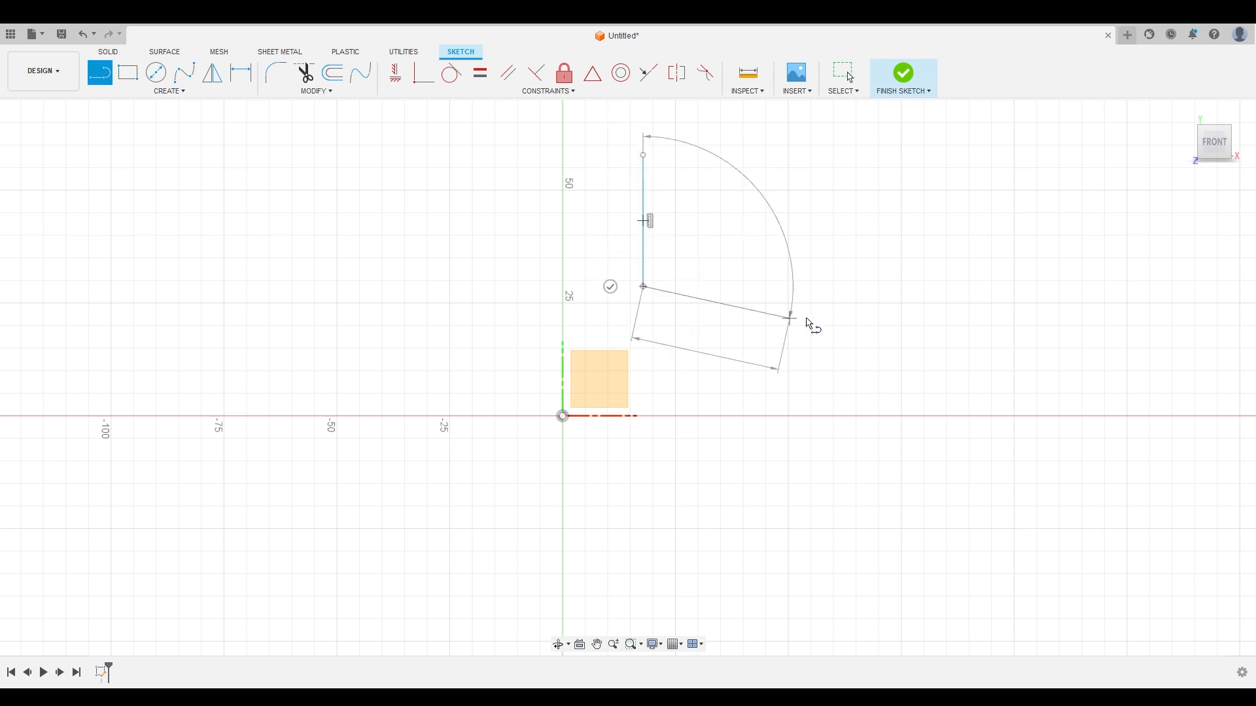
pyautogui.click(796, 286)
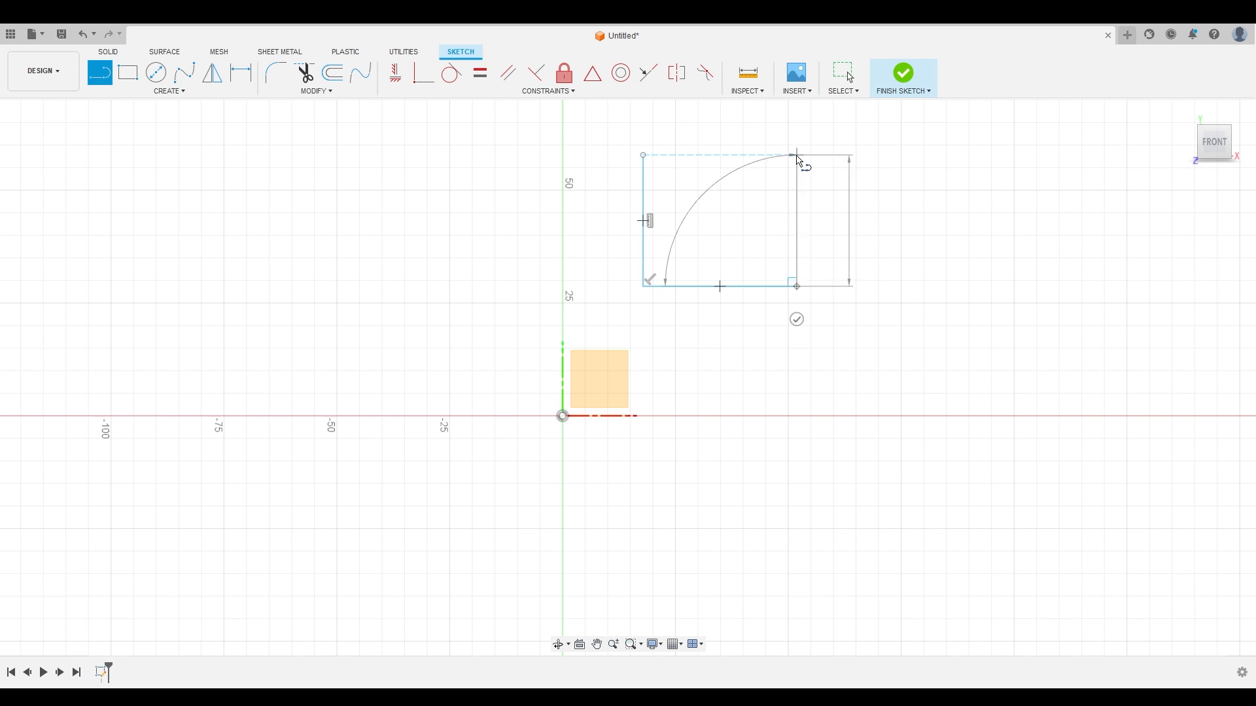
pyautogui.click(797, 155)
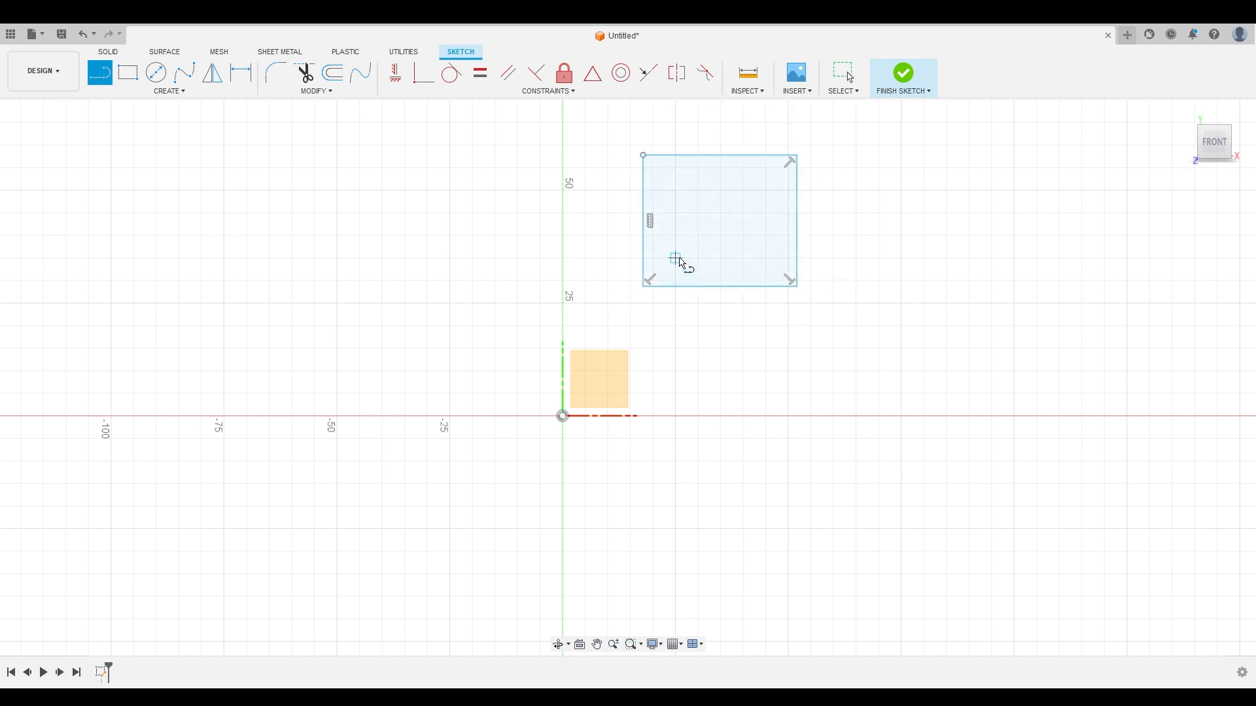
pyautogui.press('Escape')
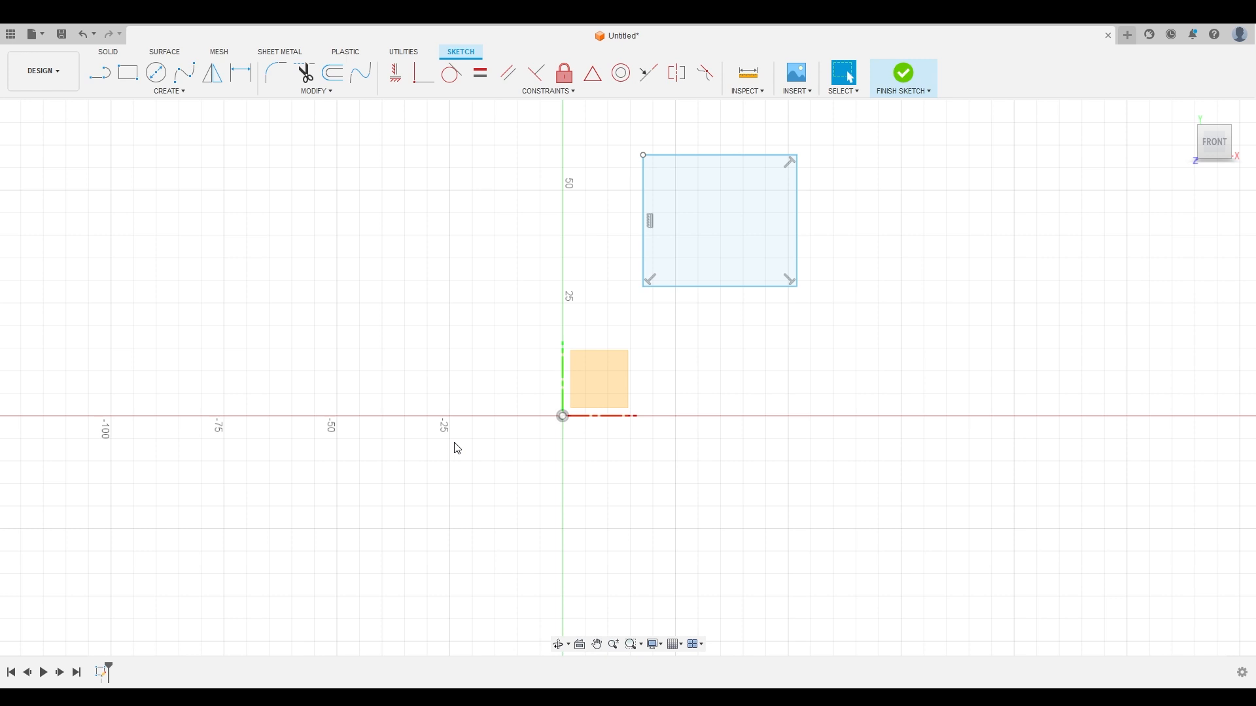
# Step: Try reshaping the undimensioned rectangle by moving its edges and the whole outline, and undo the moves
pyautogui.moveTo(760, 474); pyautogui.dragTo(652, 546, button='middle')
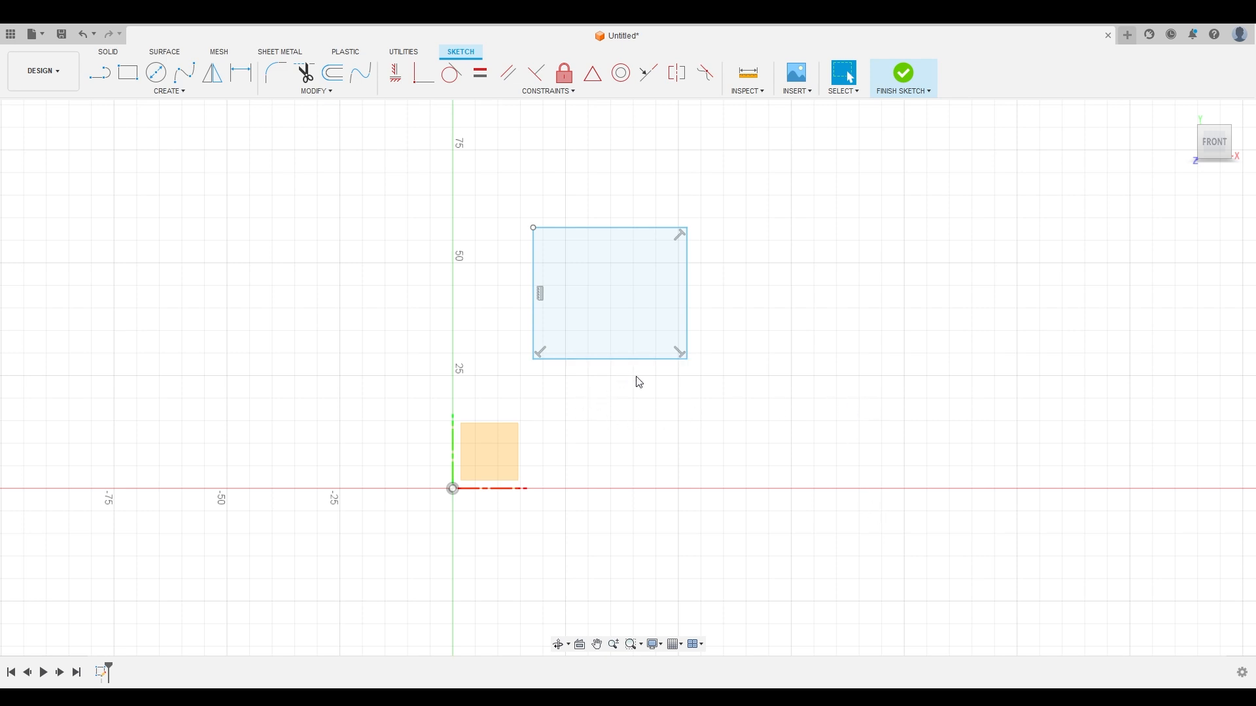
pyautogui.moveTo(648, 227); pyautogui.dragTo(592, 183)
pyautogui.moveTo(689, 251); pyautogui.dragTo(837, 282)
pyautogui.doubleClick(675, 359)
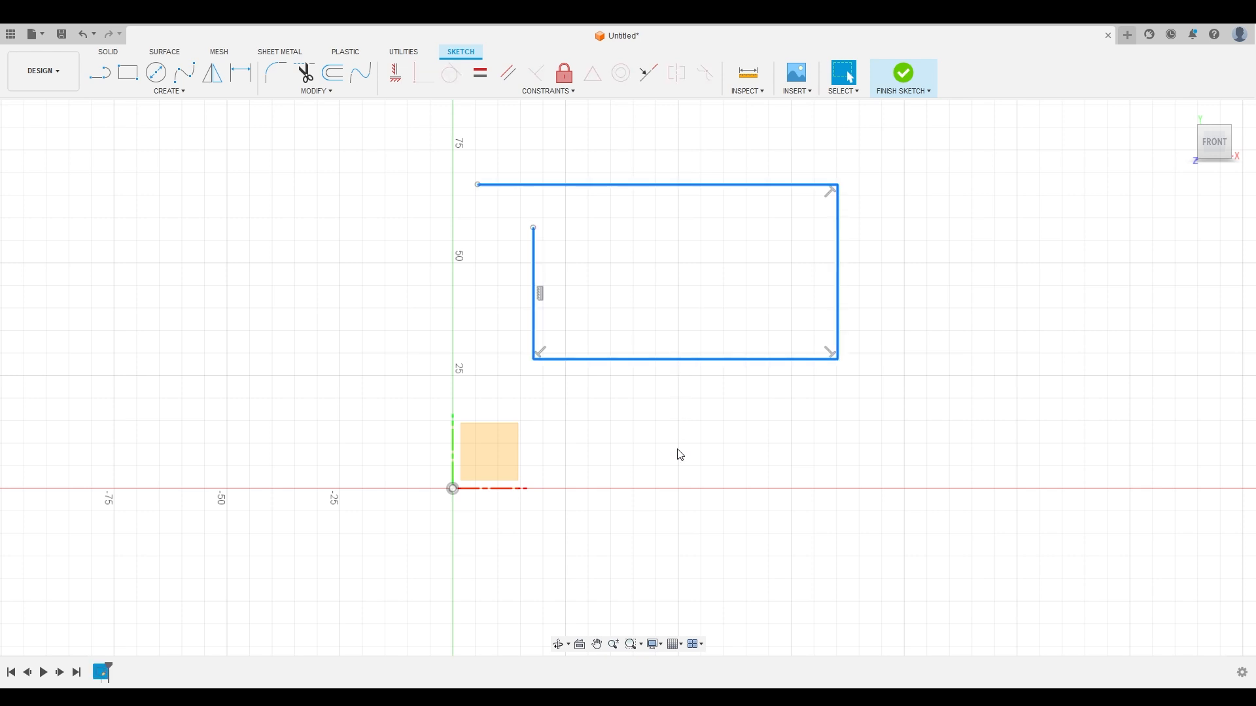
pyautogui.moveTo(657, 365); pyautogui.dragTo(660, 411)
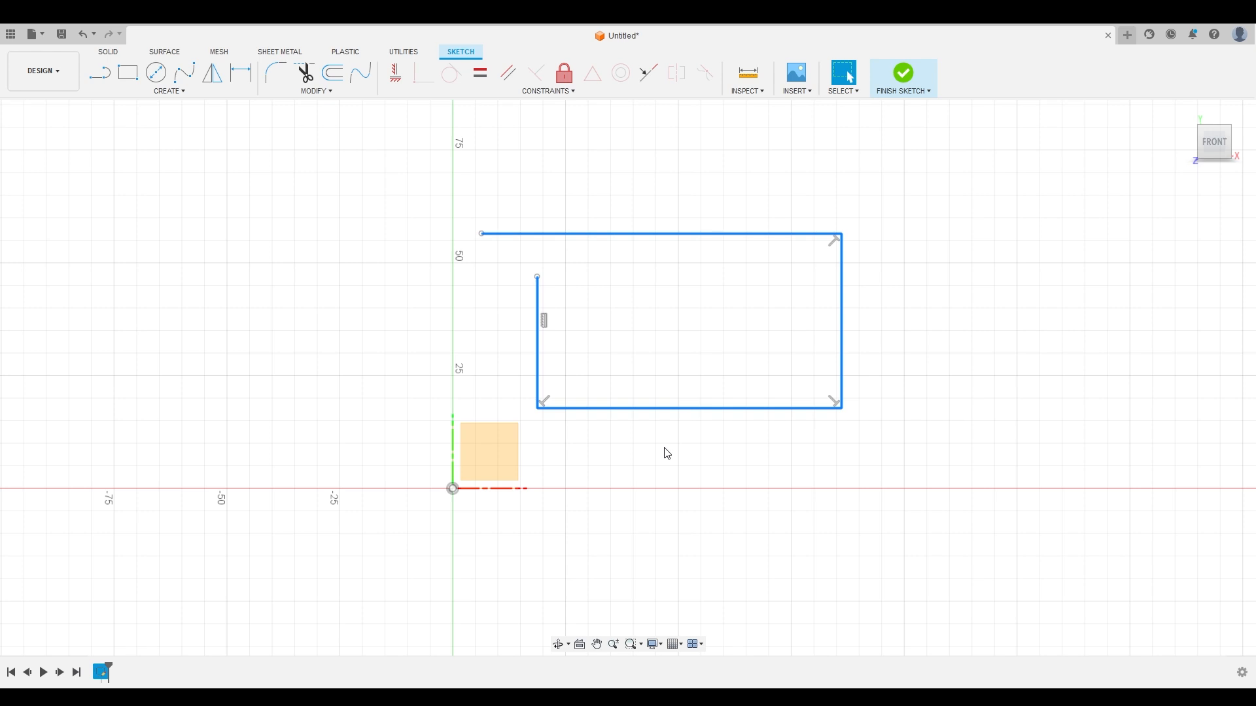
pyautogui.hotkey('ctrl', 'z')
pyautogui.hotkey('ctrl', 'z')
pyautogui.hotkey('ctrl', 'z')
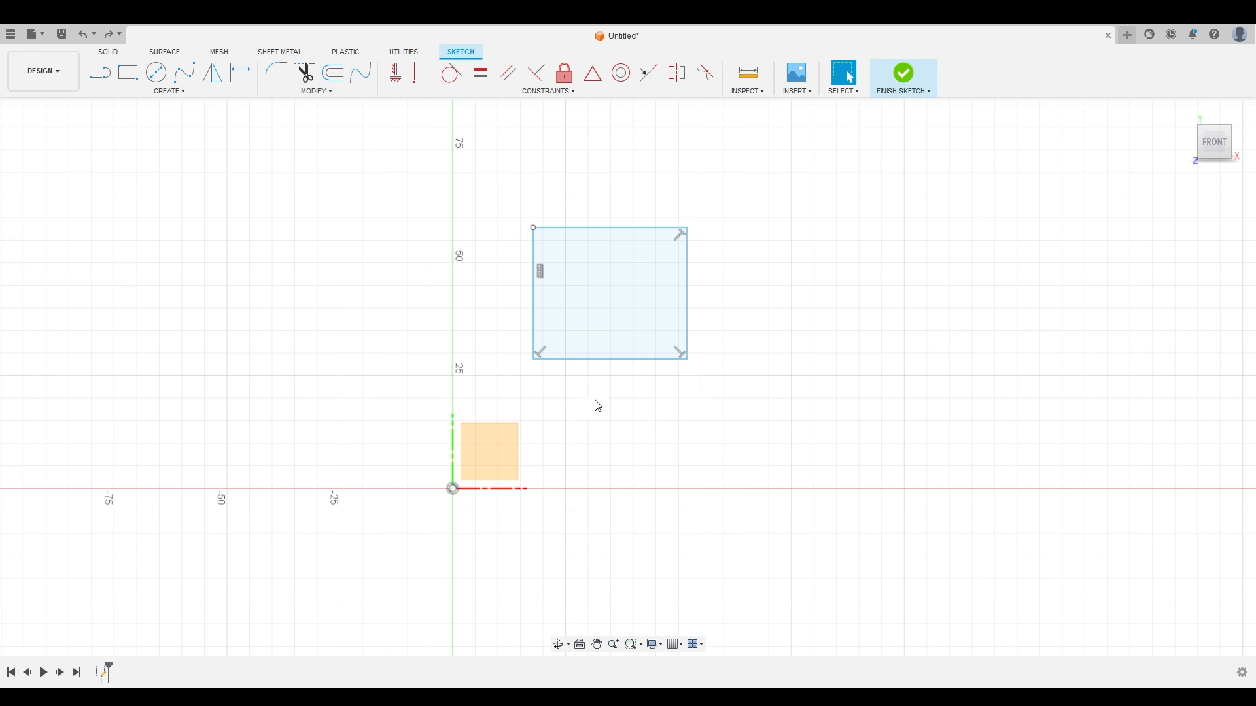
# Step: Dimension the rectangle's lower edge to 40 mm
pyautogui.click(633, 360)
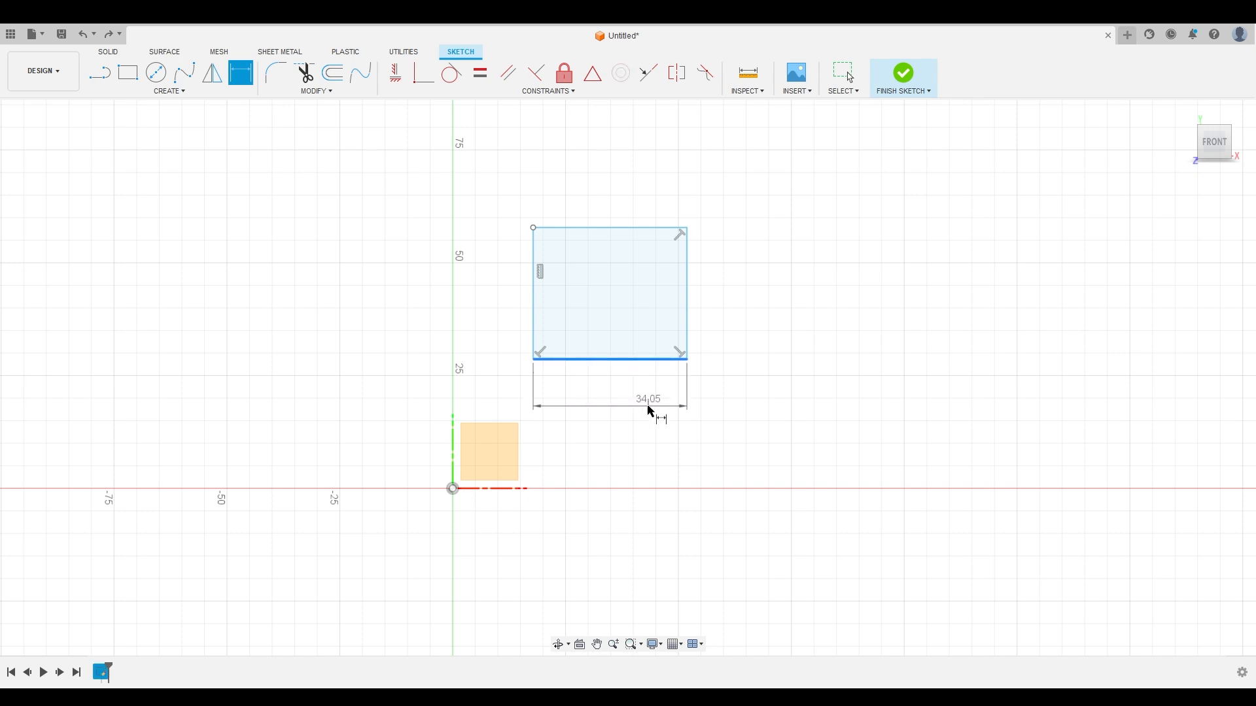
pyautogui.press('Escape')
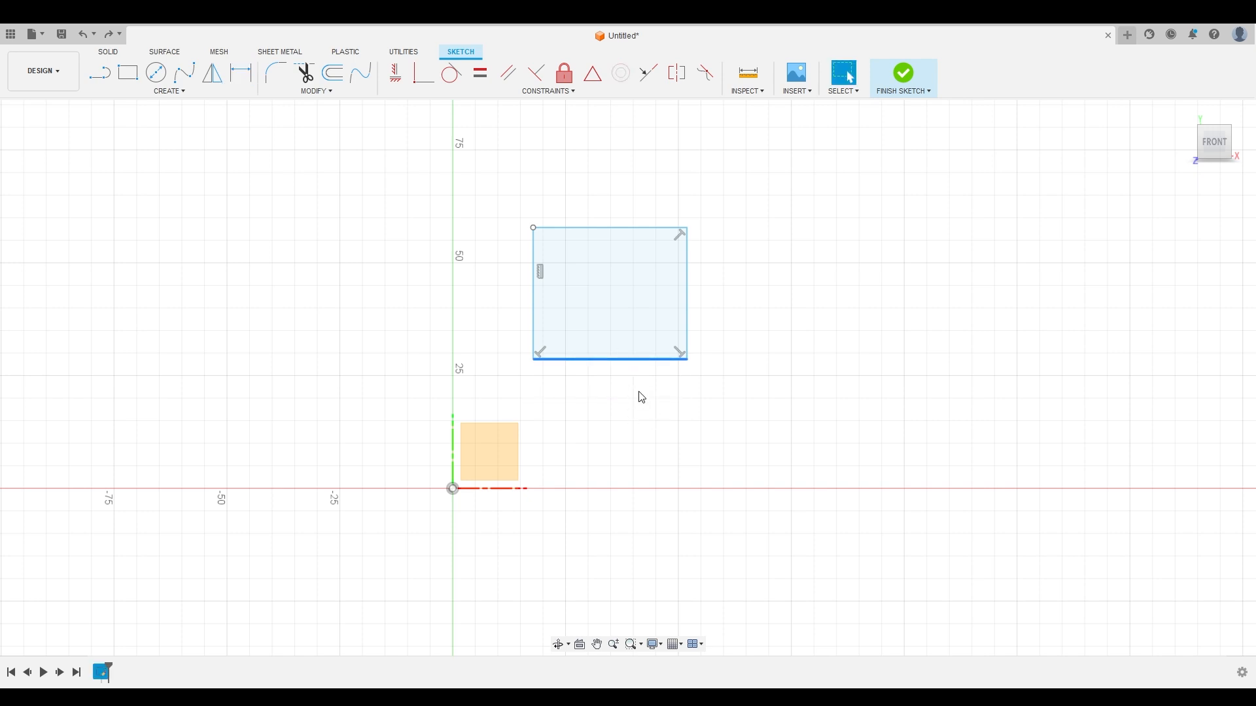
pyautogui.click(242, 78)
pyautogui.click(602, 360)
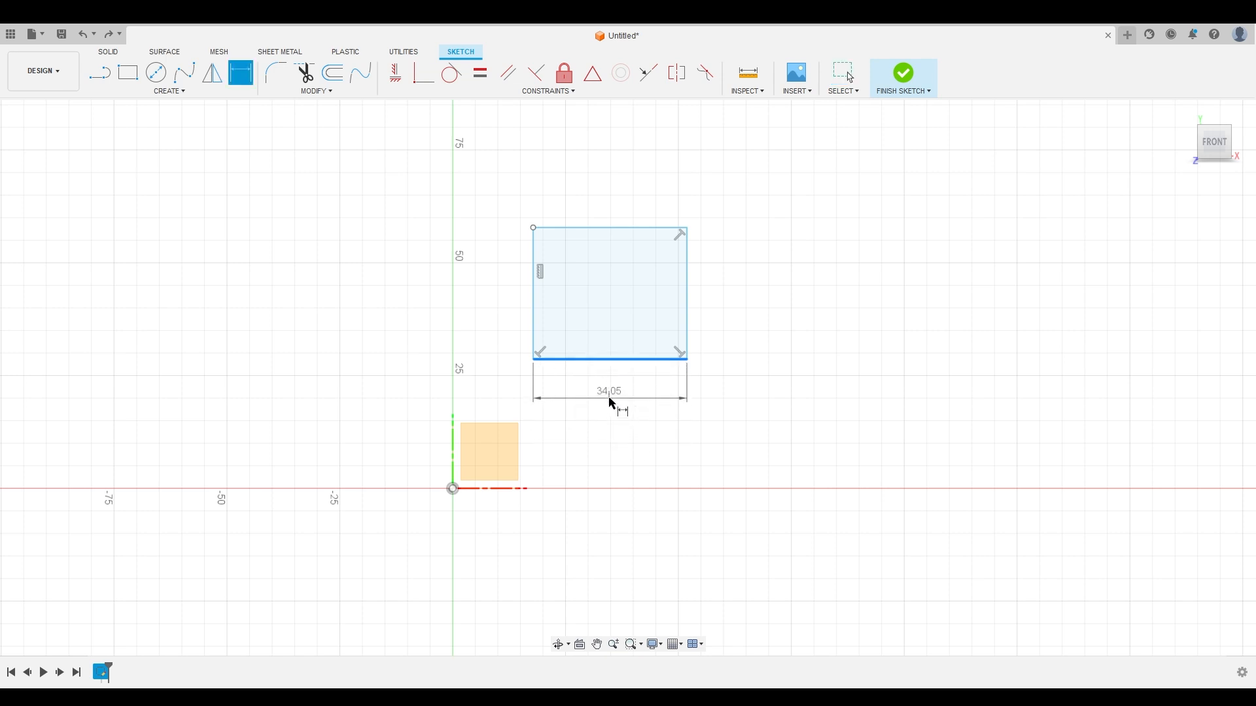
pyautogui.press('Escape')
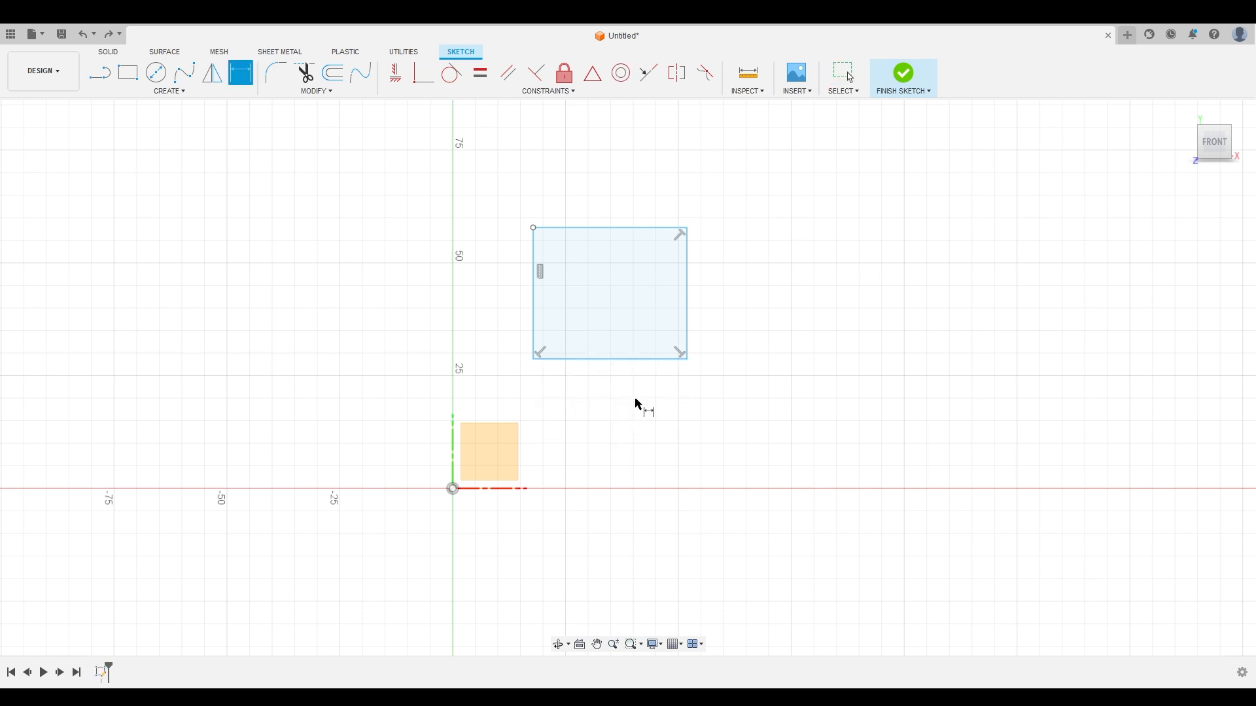
pyautogui.click(609, 360)
pyautogui.click(626, 408)
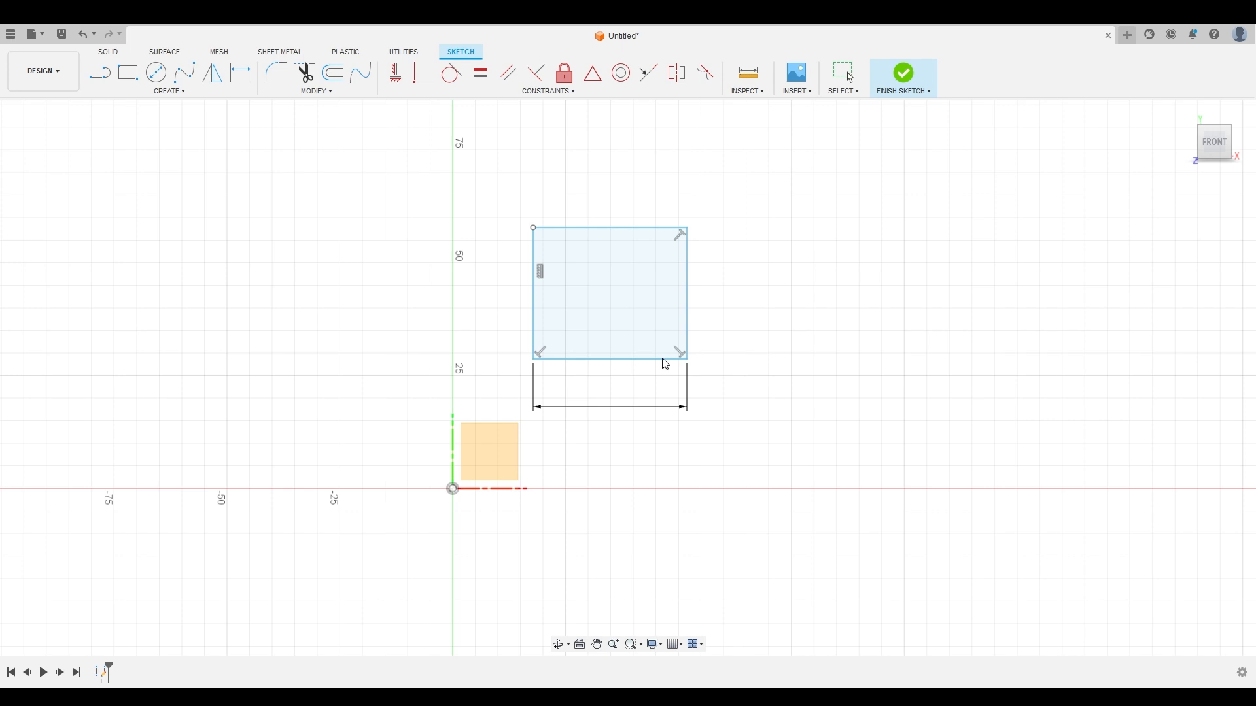
pyautogui.write('40')
pyautogui.press('Return')
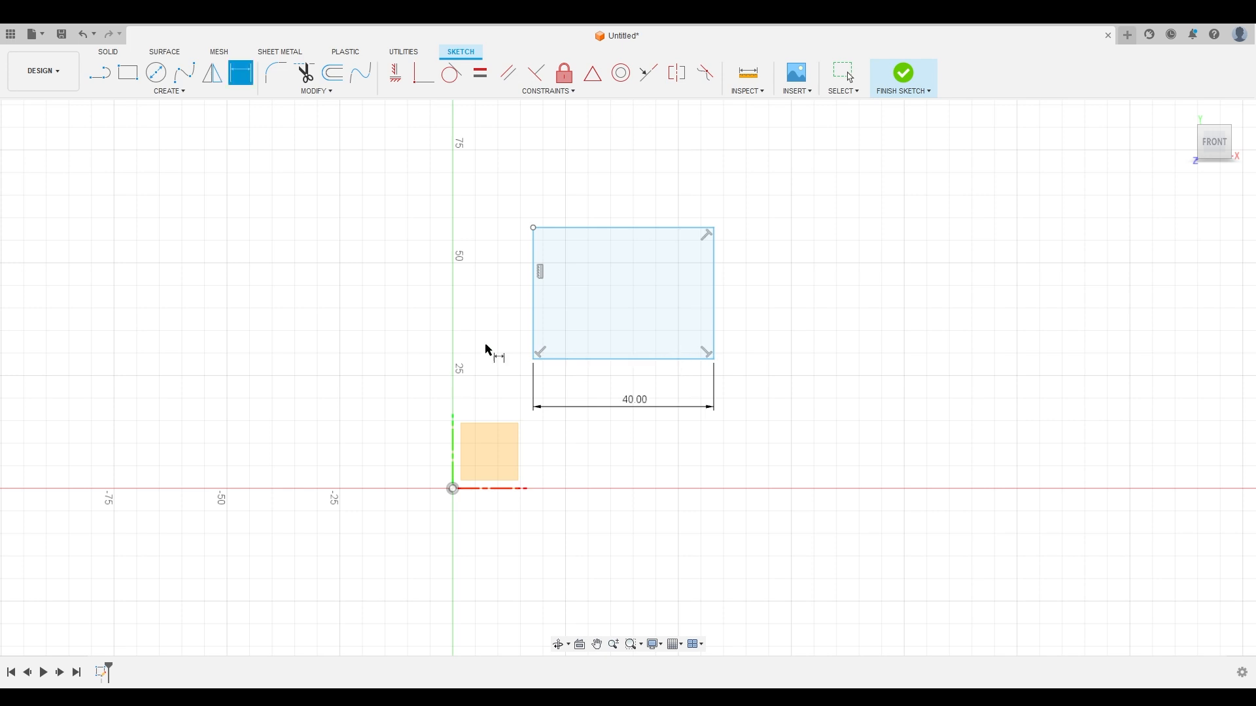
# Step: Dimension the rectangle's right edge to 40 mm
pyautogui.click(714, 286)
pyautogui.click(808, 270)
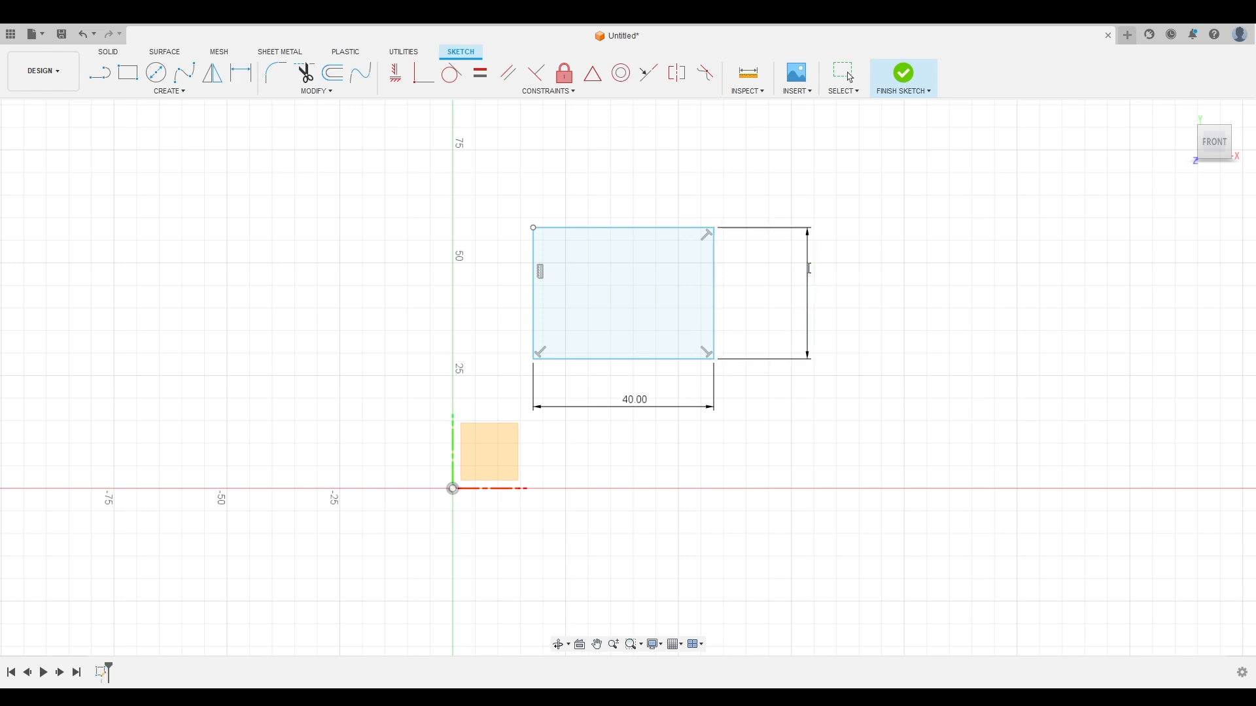
pyautogui.write('40')
pyautogui.press('Return')
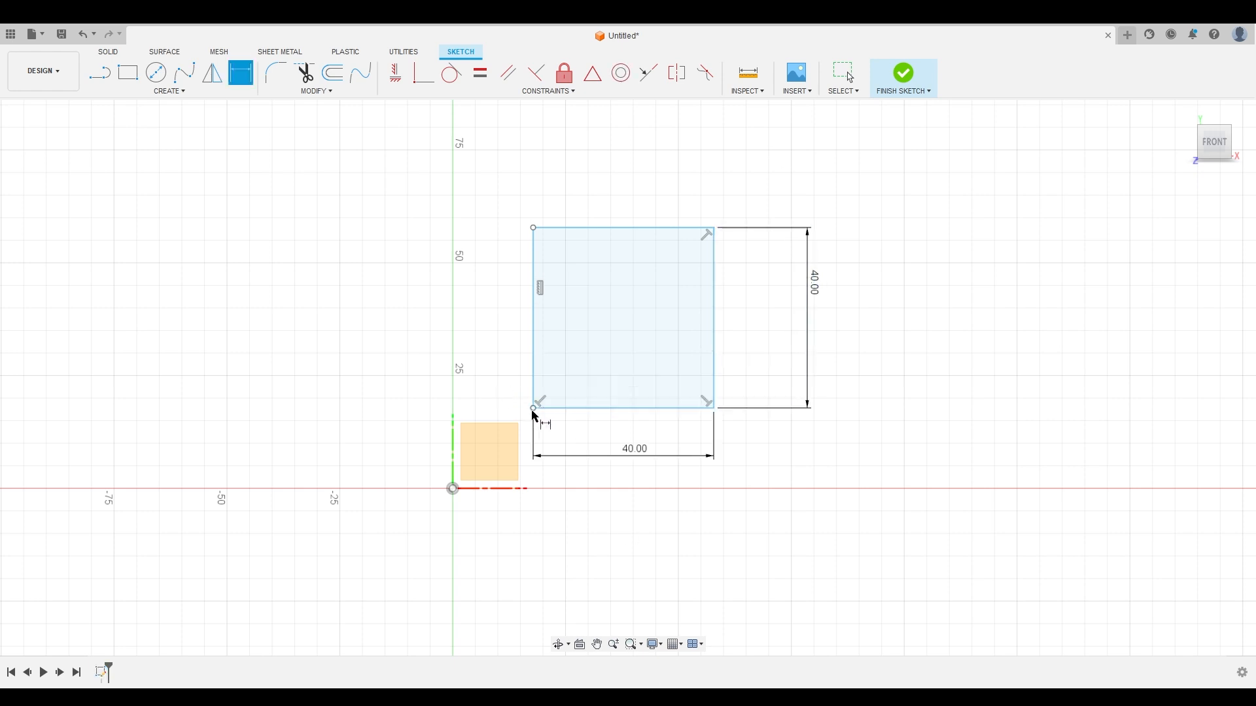
pyautogui.moveTo(494, 298); pyautogui.dragTo(493, 299, button='middle')
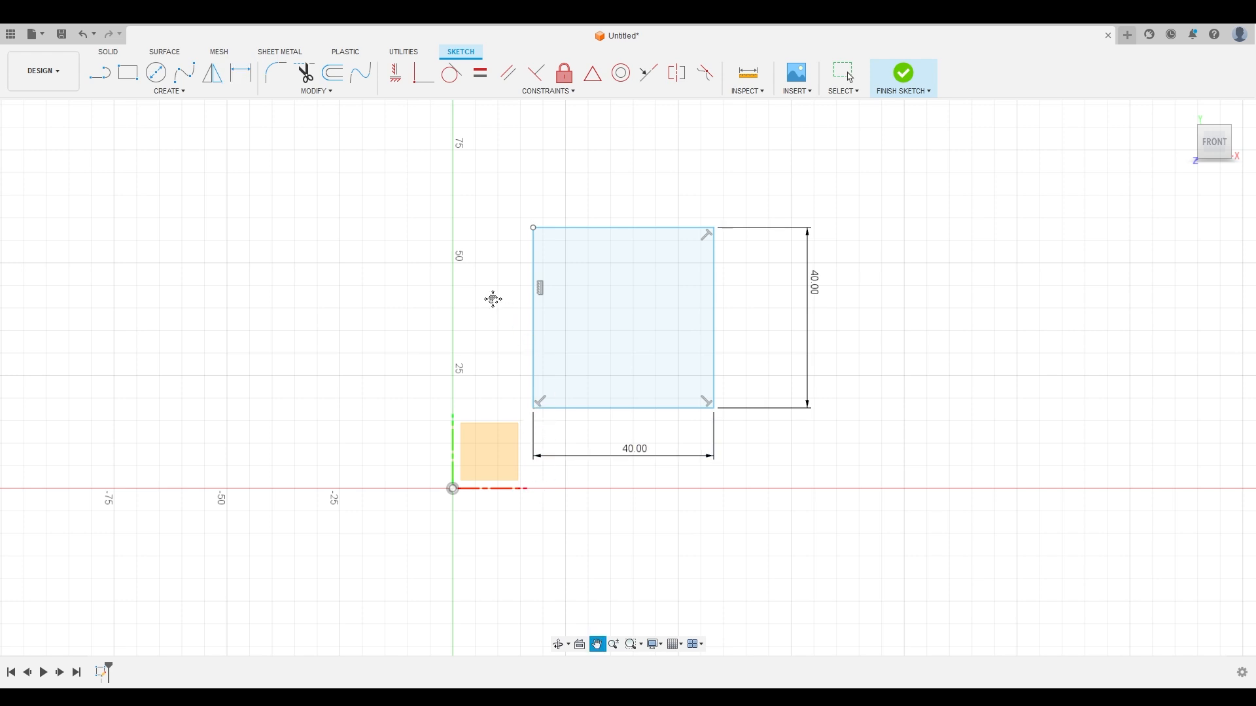
pyautogui.press('Escape')
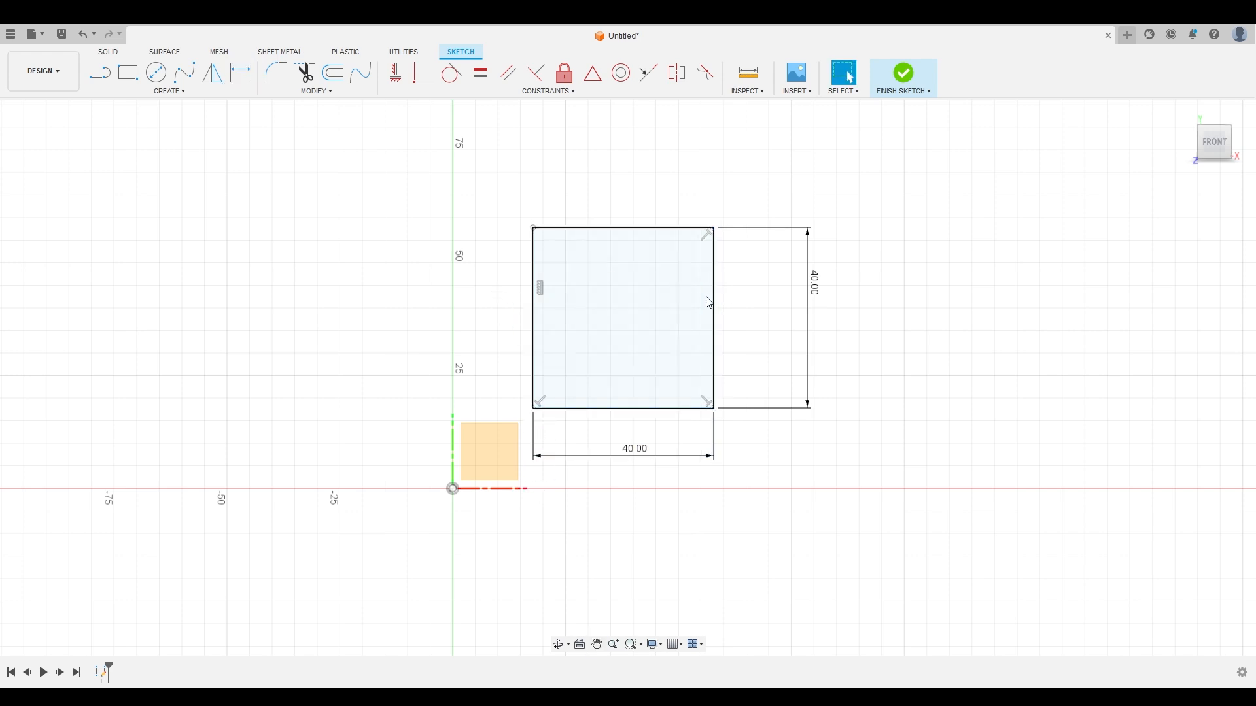
# Step: Pull the square's top edge away from its open corner and join the two loose endpoints with a Coincident constraint
pyautogui.moveTo(708, 302); pyautogui.dragTo(753, 302)
pyautogui.moveTo(644, 234)
pyautogui.mouseDown()
pyautogui.moveTo(650, 317)
pyautogui.moveTo(696, 223)
pyautogui.moveTo(668, 205)
pyautogui.moveTo(684, 193)
pyautogui.mouseUp()
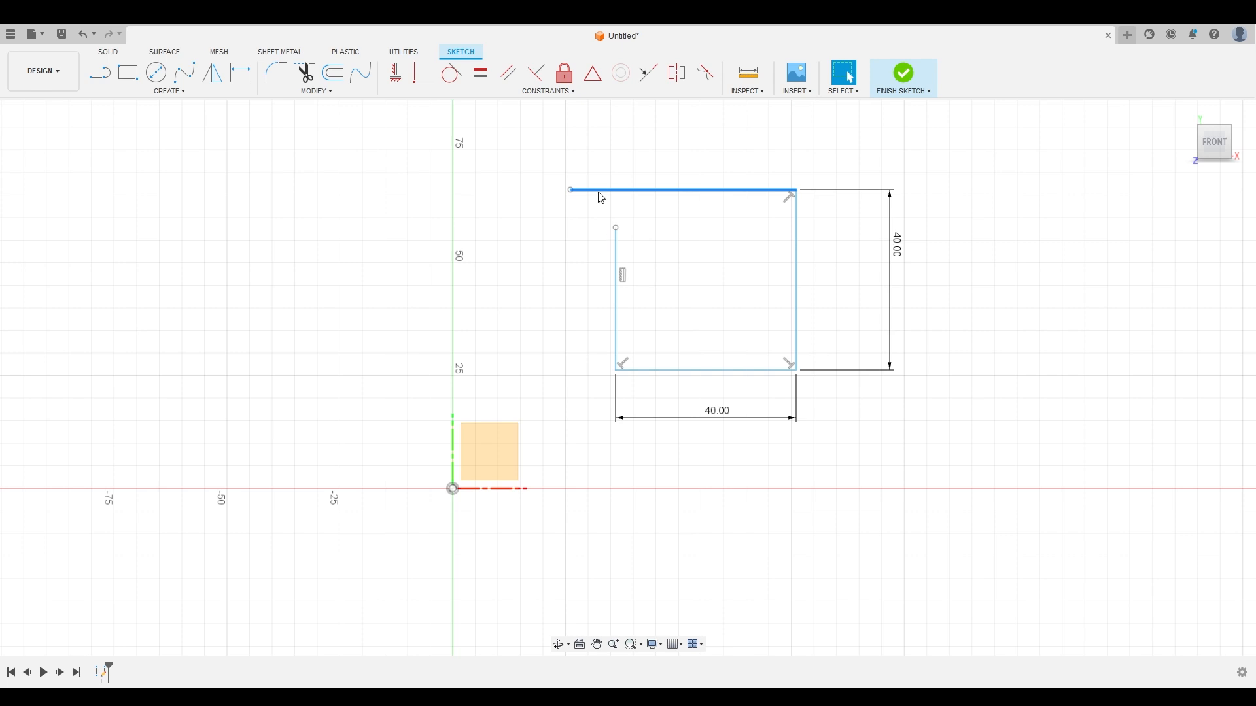
pyautogui.click(423, 72)
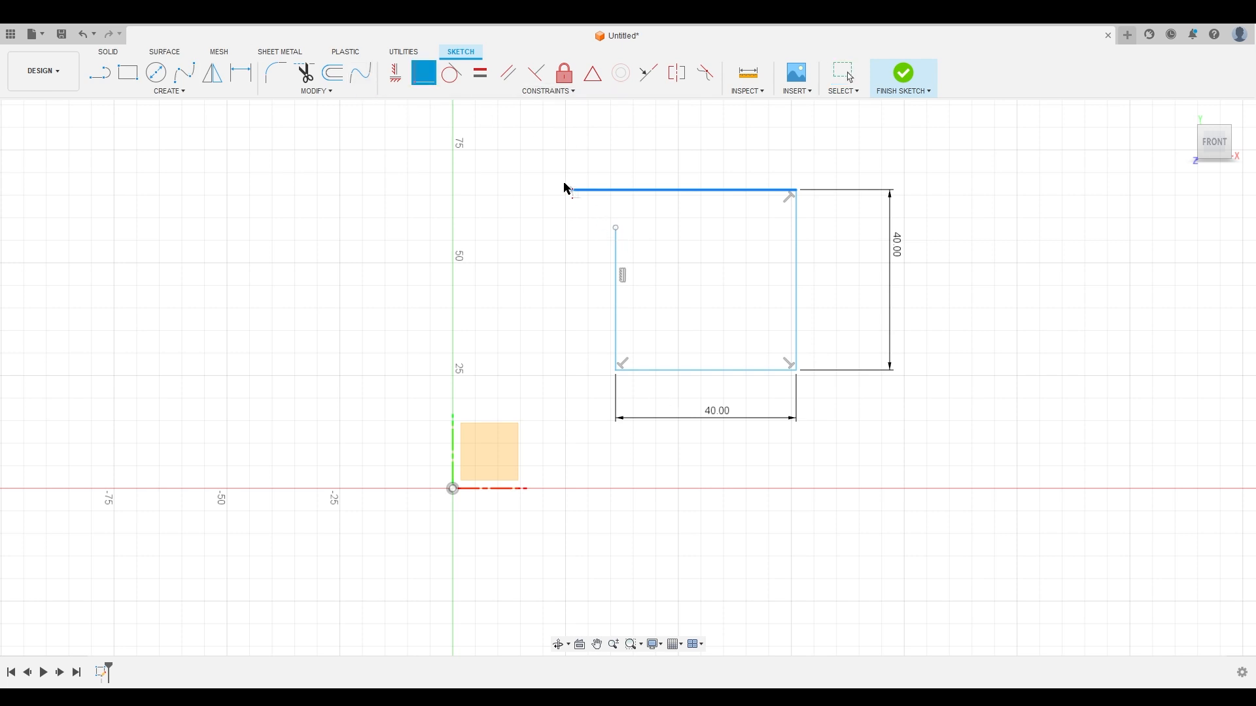
pyautogui.click(616, 228)
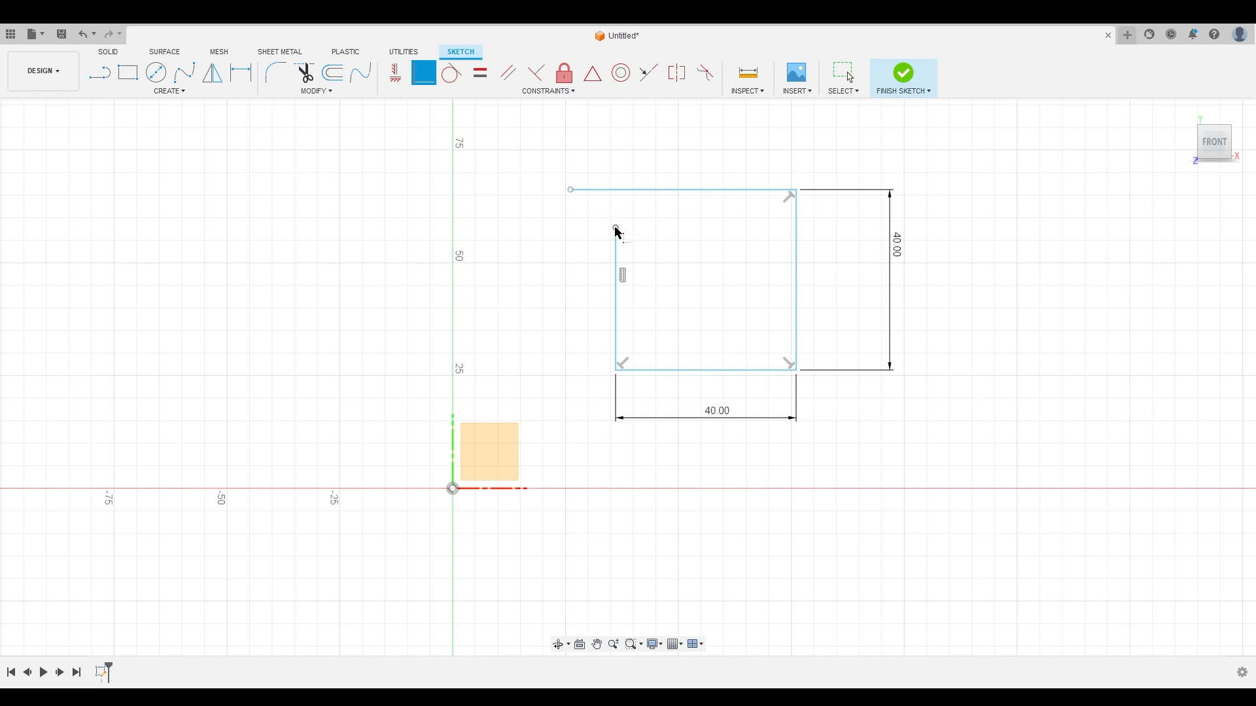
pyautogui.click(570, 190)
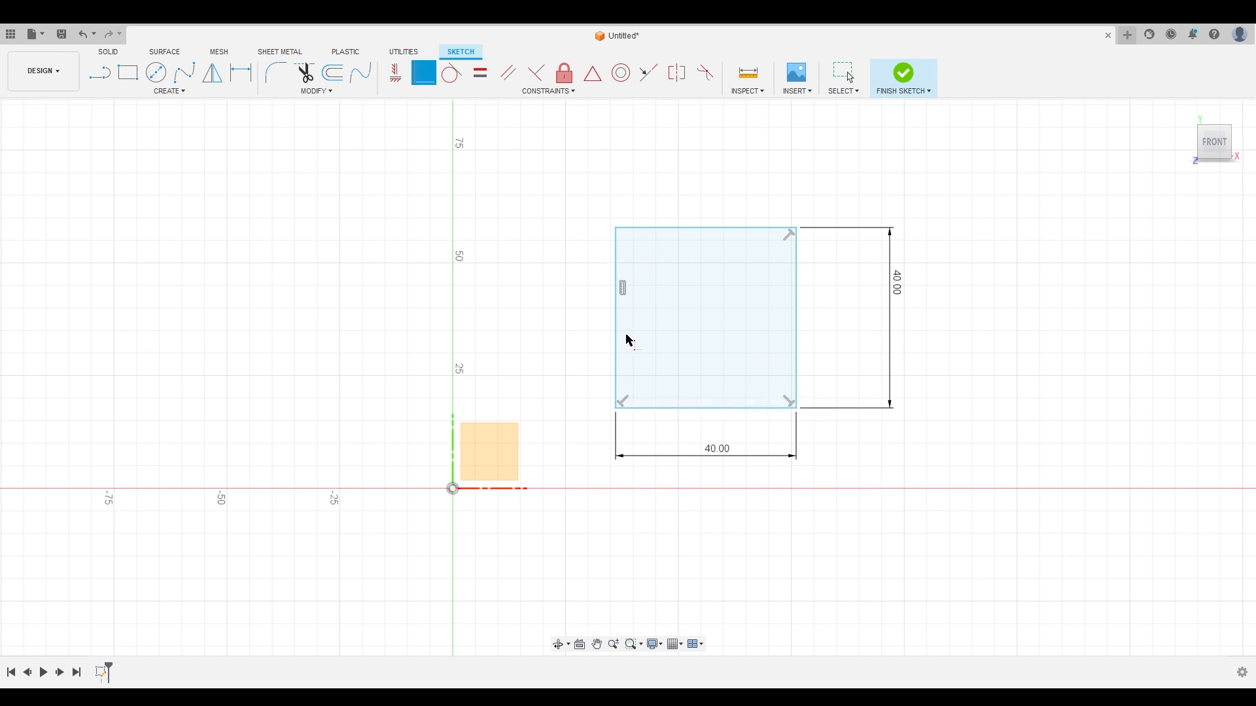
pyautogui.press('Escape')
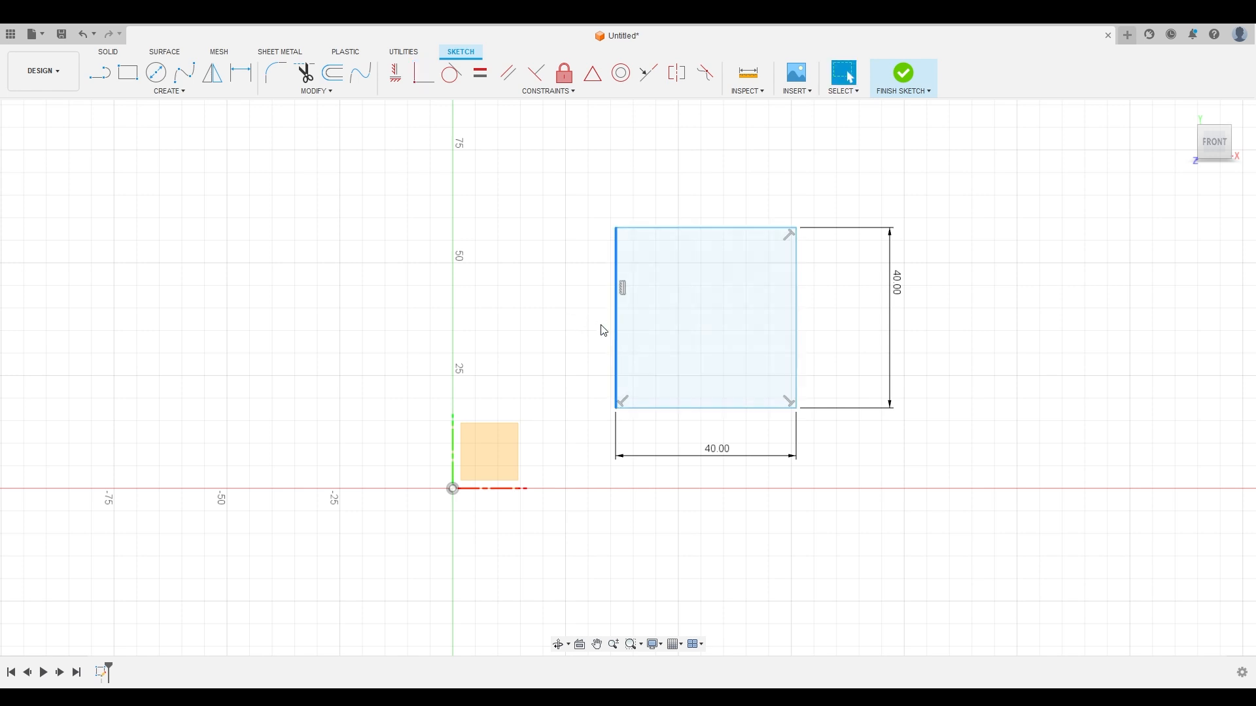
# Step: Move the square around by its edges, leaving its left edge about 24 mm to the right of the origin
pyautogui.moveTo(615, 327); pyautogui.dragTo(541, 344)
pyautogui.moveTo(660, 244); pyautogui.dragTo(677, 220)
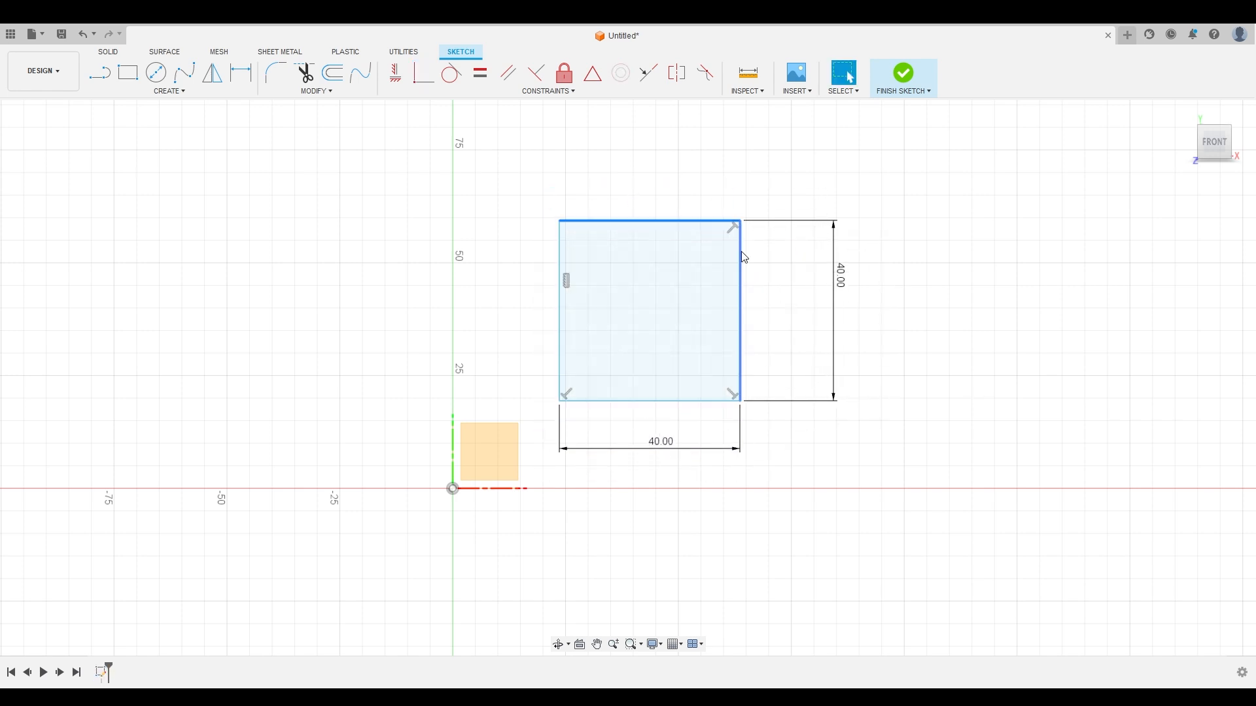
pyautogui.moveTo(740, 251); pyautogui.dragTo(805, 250)
pyautogui.moveTo(704, 398)
pyautogui.mouseDown()
pyautogui.moveTo(705, 368)
pyautogui.moveTo(687, 368)
pyautogui.moveTo(706, 401)
pyautogui.mouseUp()
pyautogui.moveTo(627, 338); pyautogui.dragTo(563, 310)
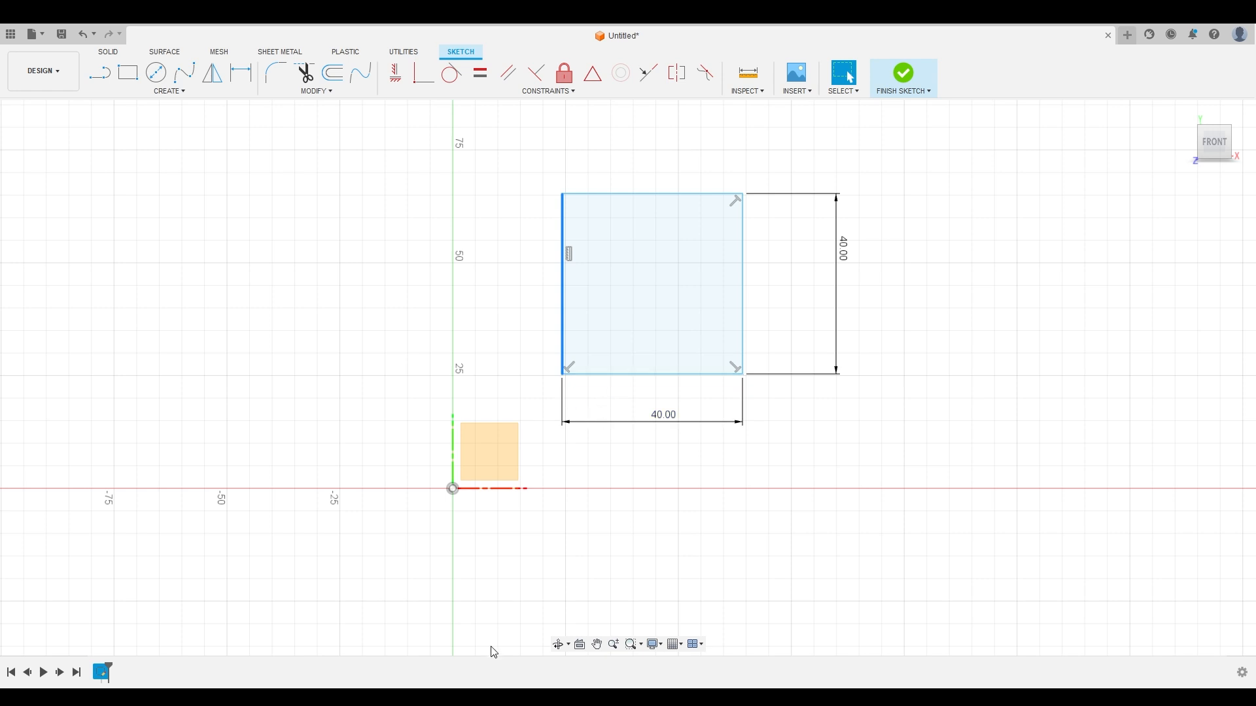
# Step: Dimension the horizontal distance from the origin to the square's lower-left corner to 25 mm
pyautogui.press('d')
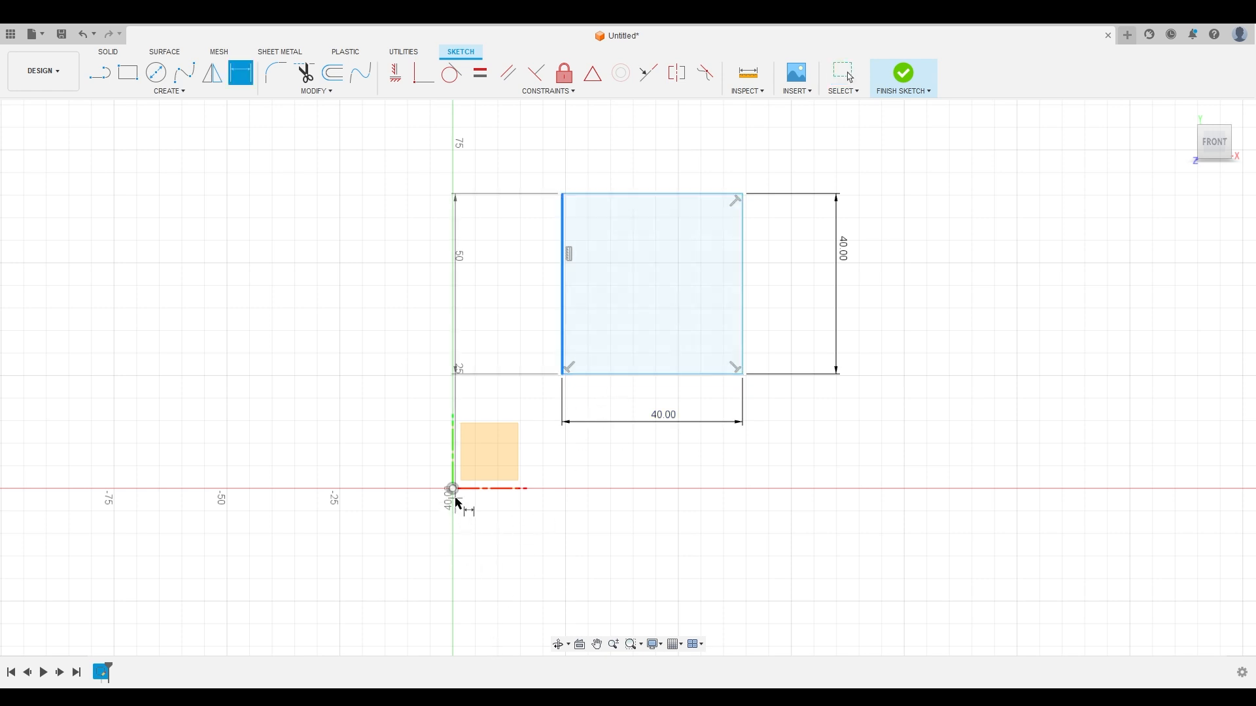
pyautogui.press('Escape')
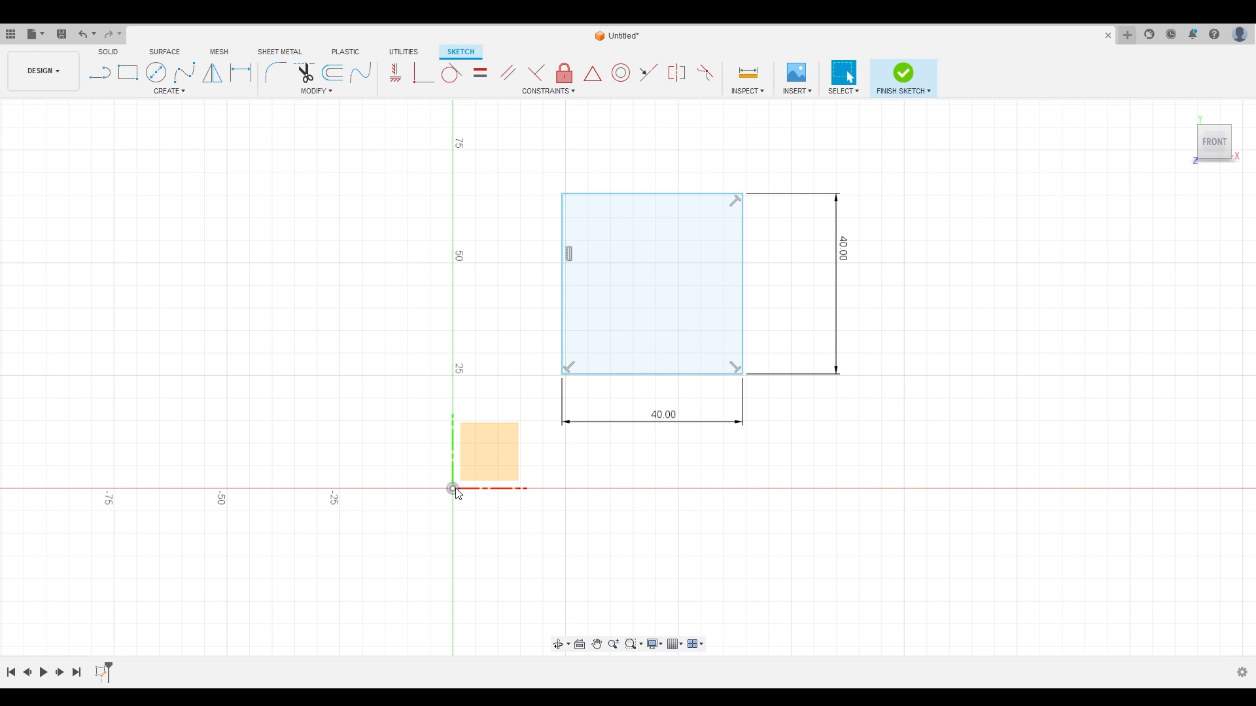
pyautogui.click(452, 489)
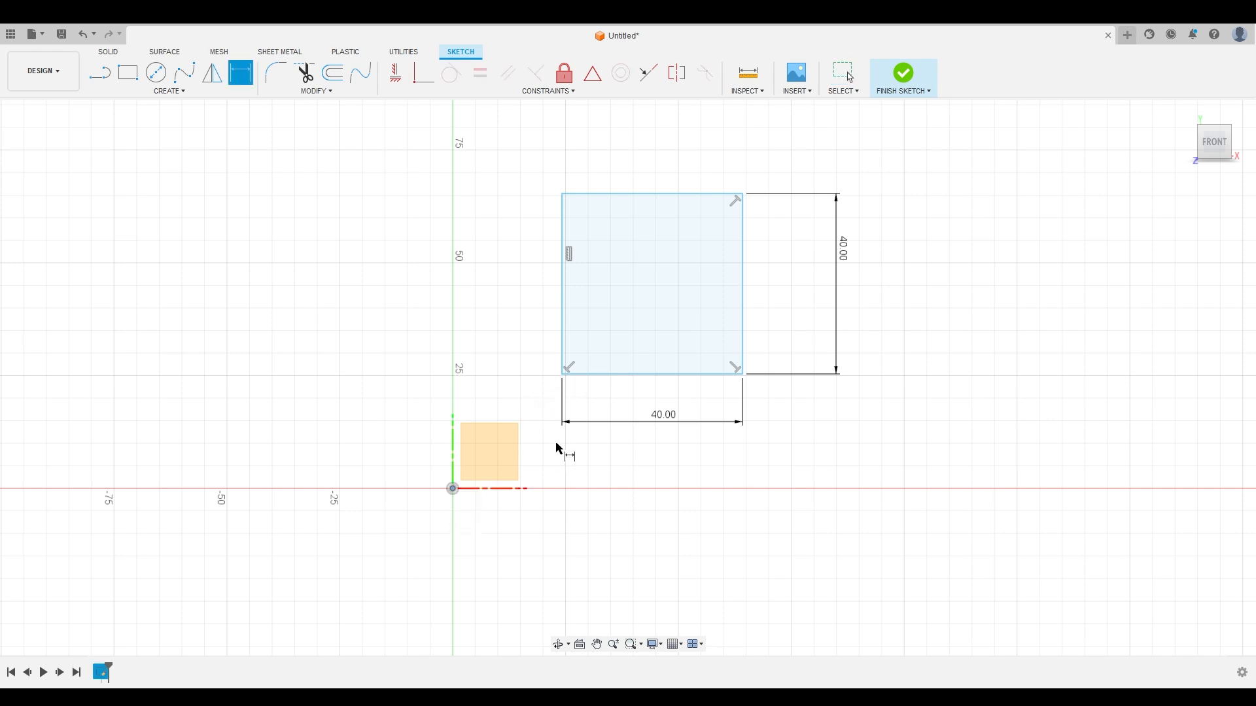
pyautogui.click(563, 376)
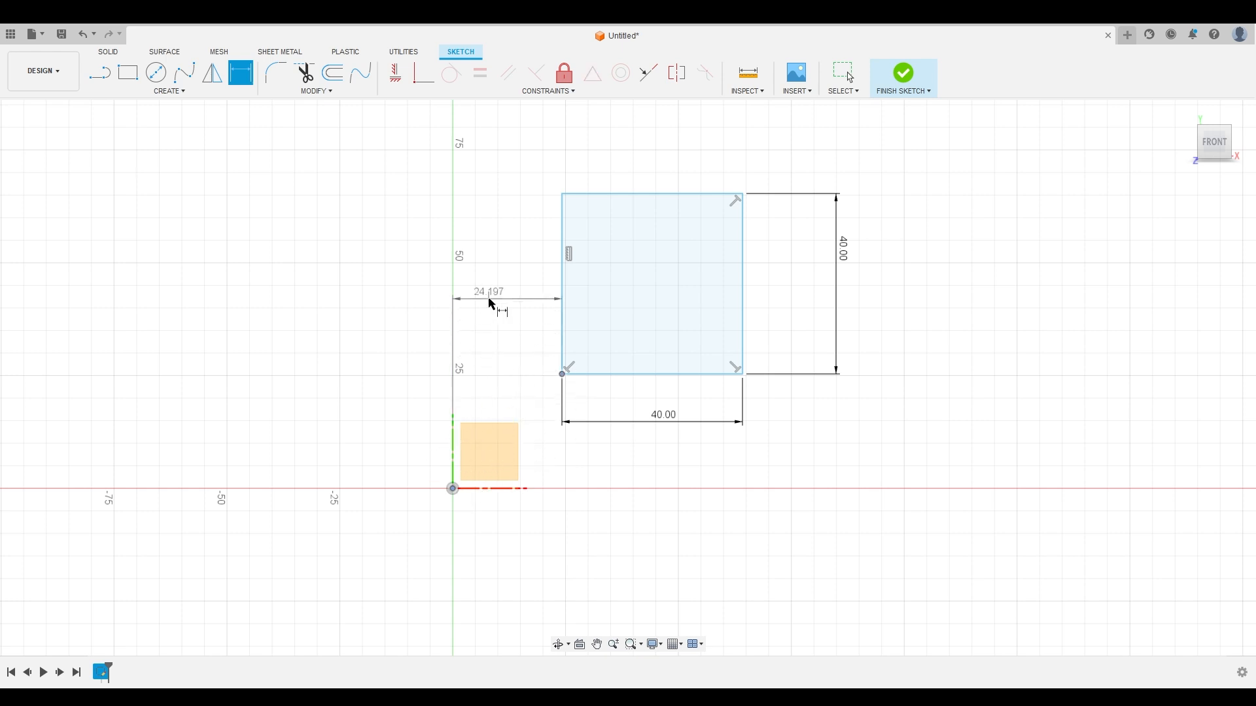
pyautogui.click(492, 300)
pyautogui.press('Escape')
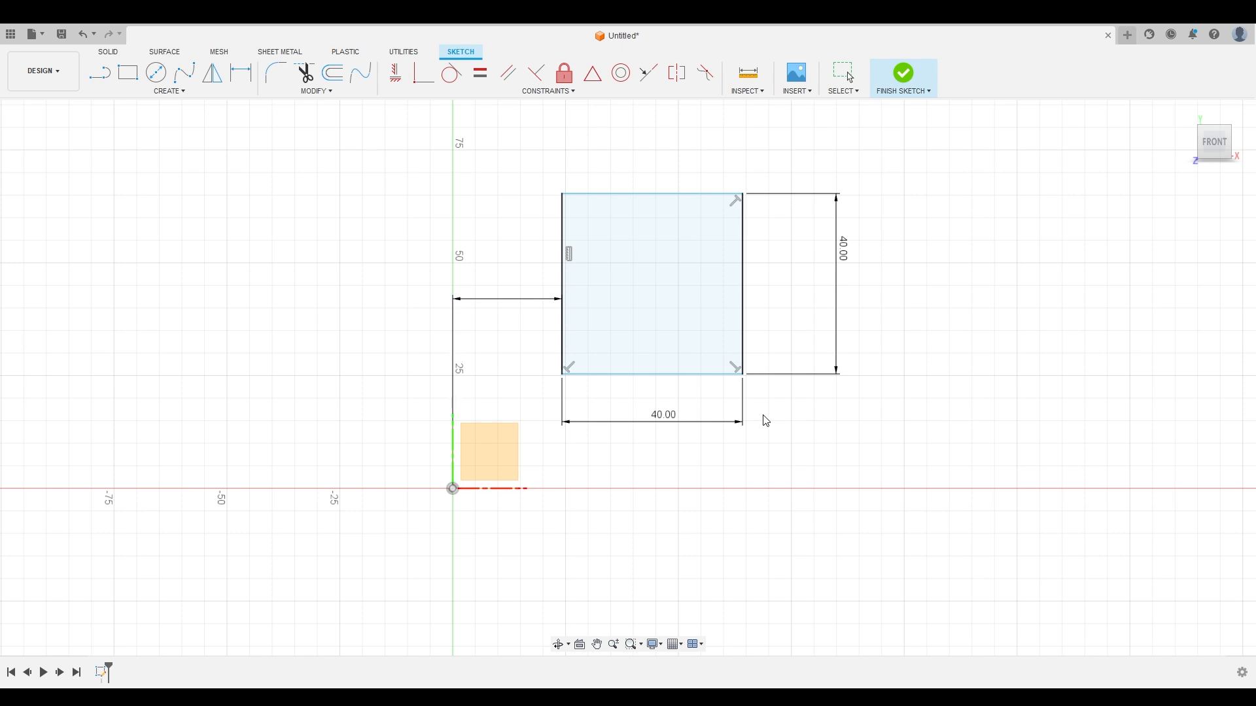
pyautogui.write('25')
pyautogui.press('Return')
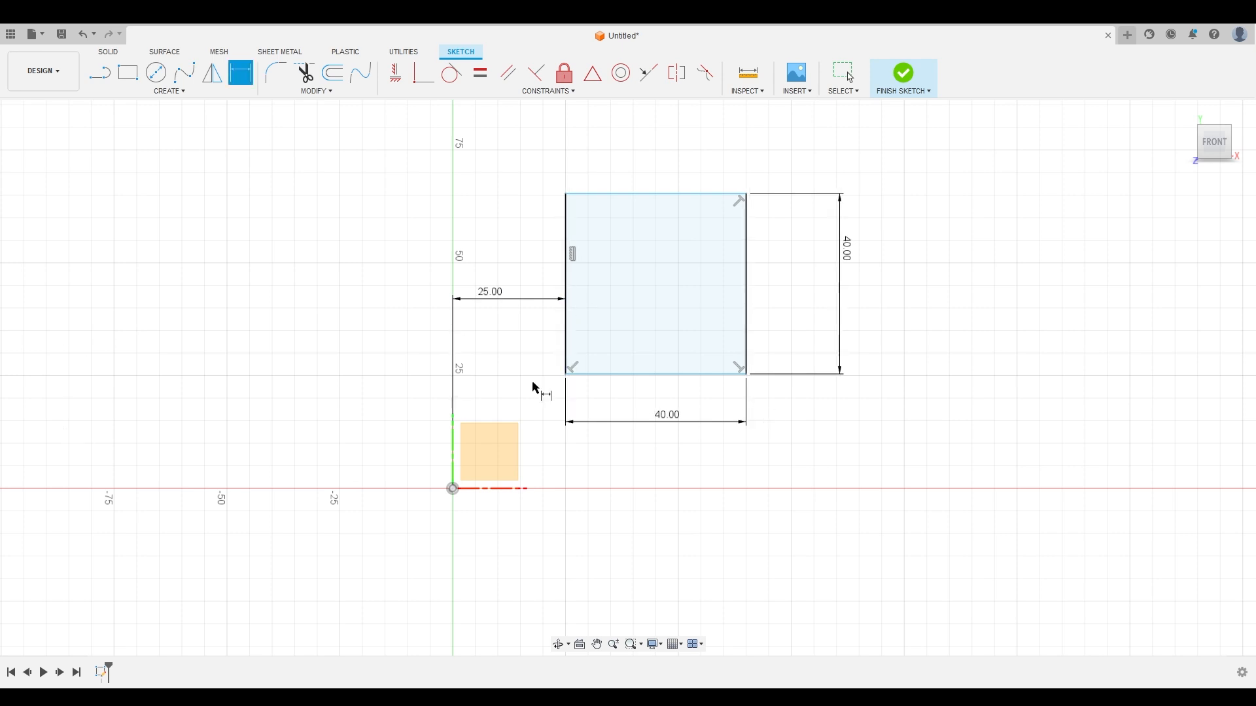
# Step: Dimension the vertical distance from the origin to the square's lower-left corner to 25 mm
pyautogui.click(452, 489)
pyautogui.click(566, 375)
pyautogui.click(336, 447)
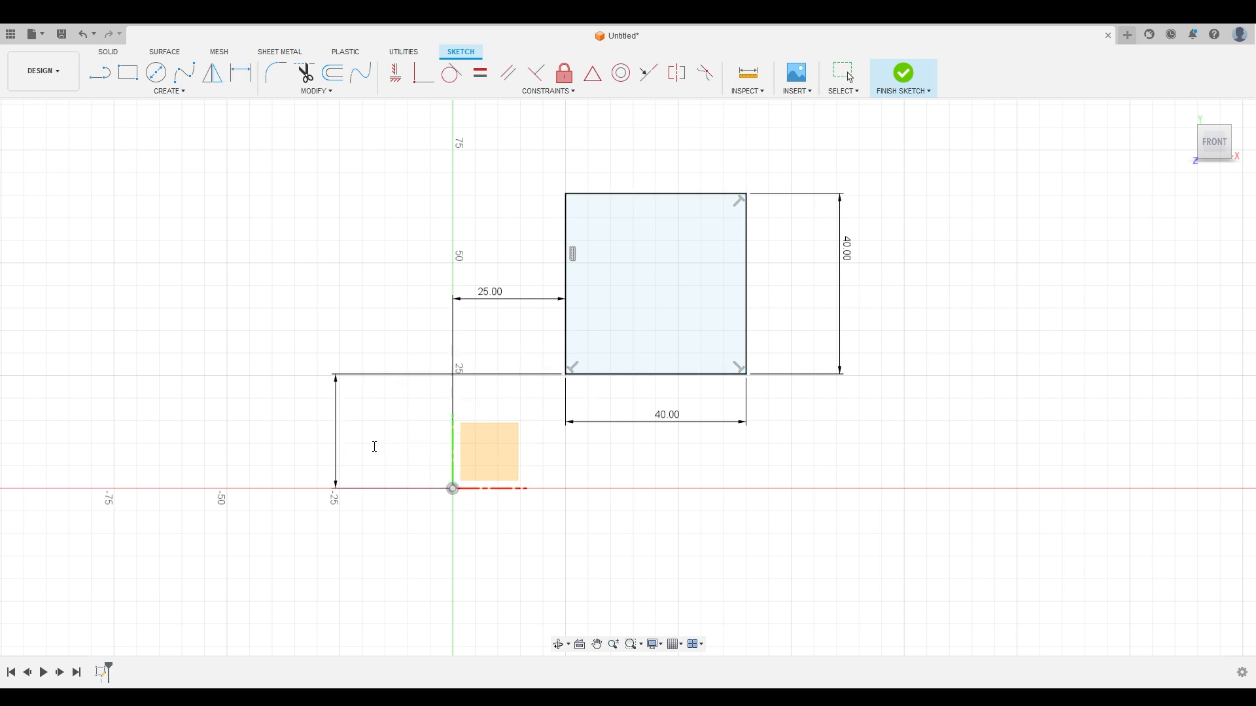
pyautogui.write('25')
pyautogui.press('Return')
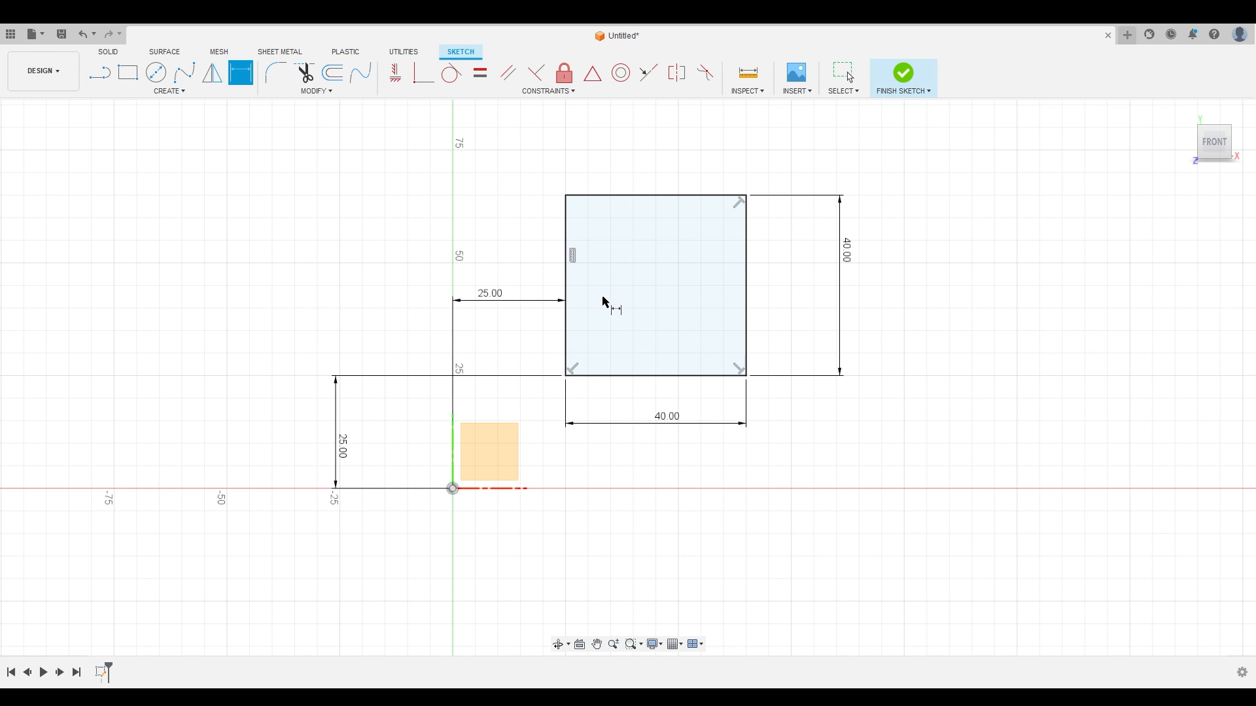
# Step: Delete the whole square from the sketch together with its dimensions and constraints
pyautogui.press('Escape')
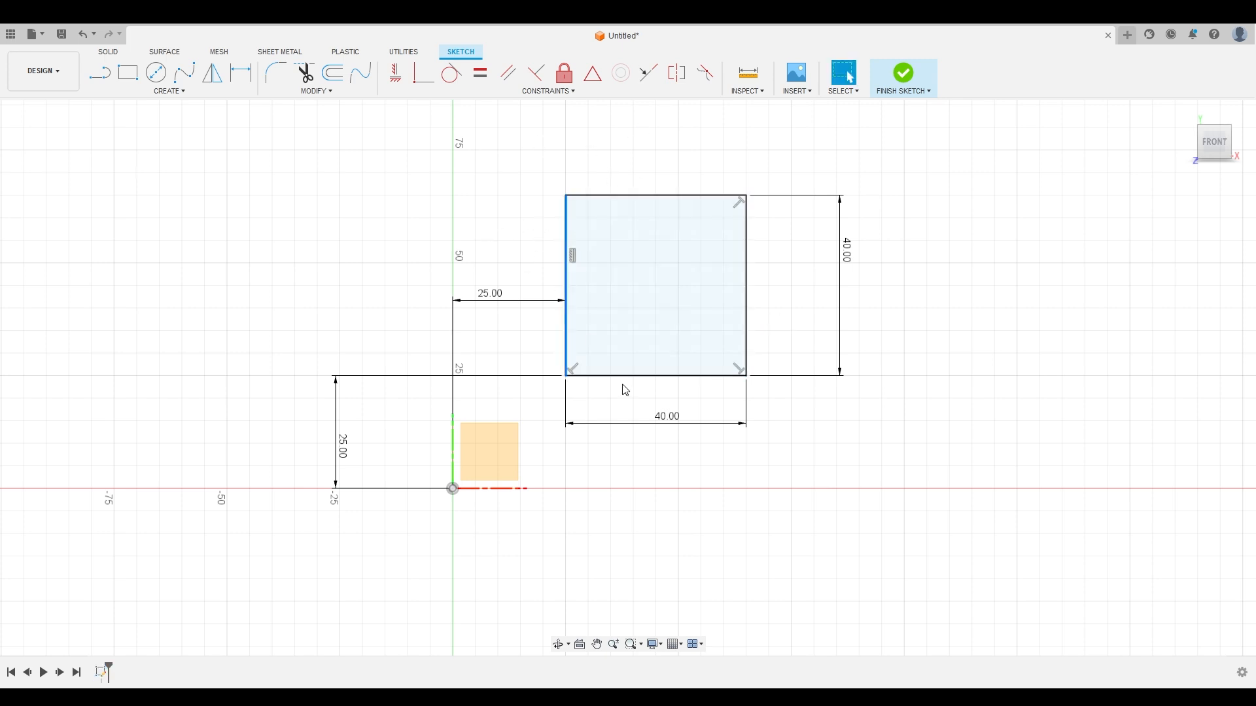
pyautogui.moveTo(697, 440); pyautogui.dragTo(865, 352)
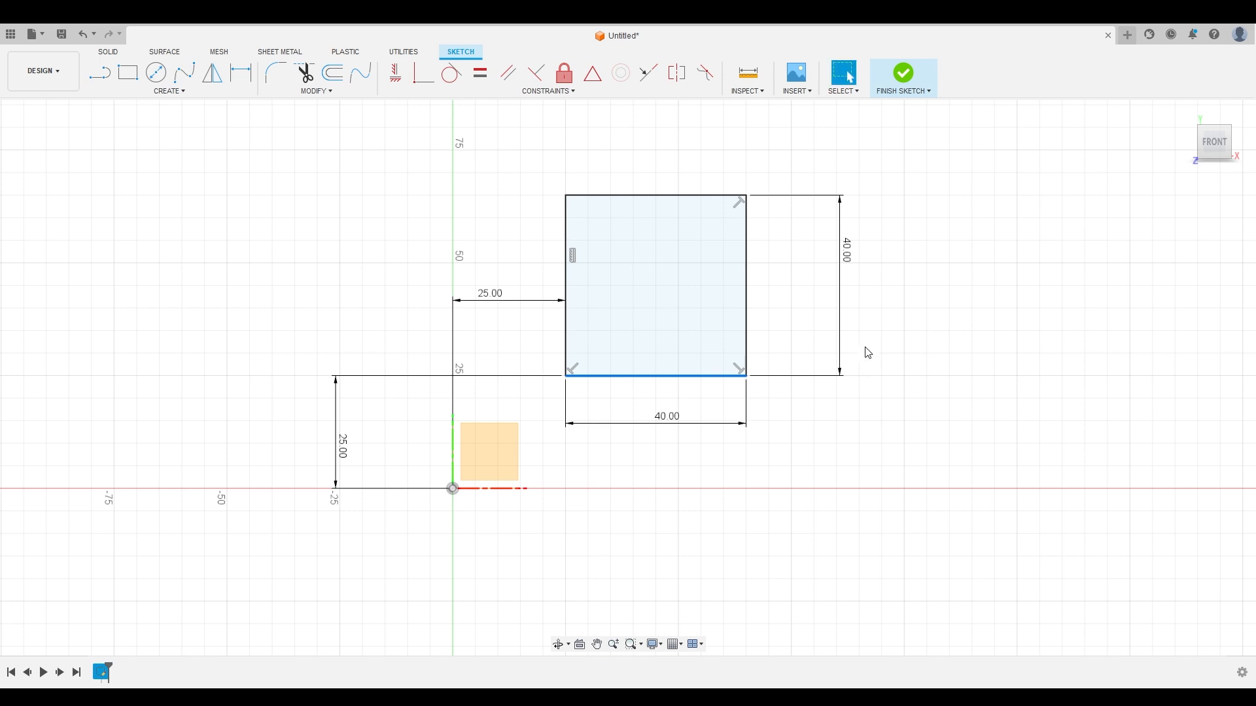
pyautogui.moveTo(942, 157); pyautogui.dragTo(327, 416)
pyautogui.press('Delete')
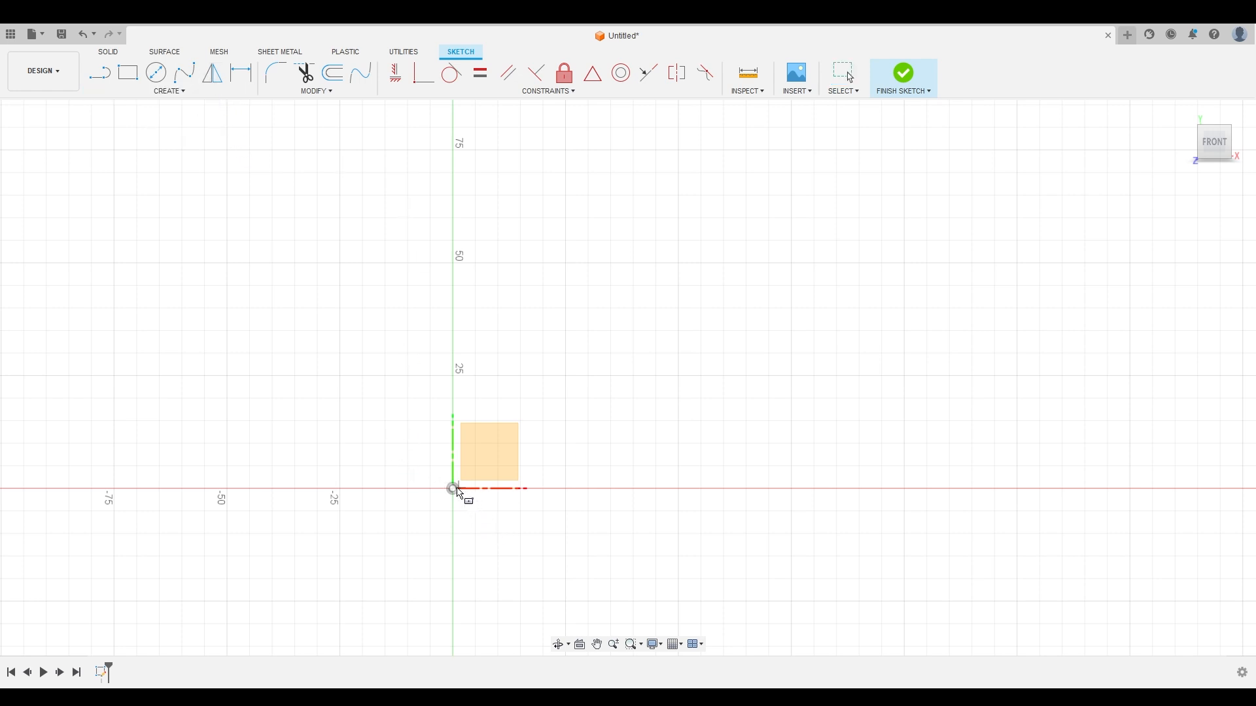
pyautogui.click(453, 489)
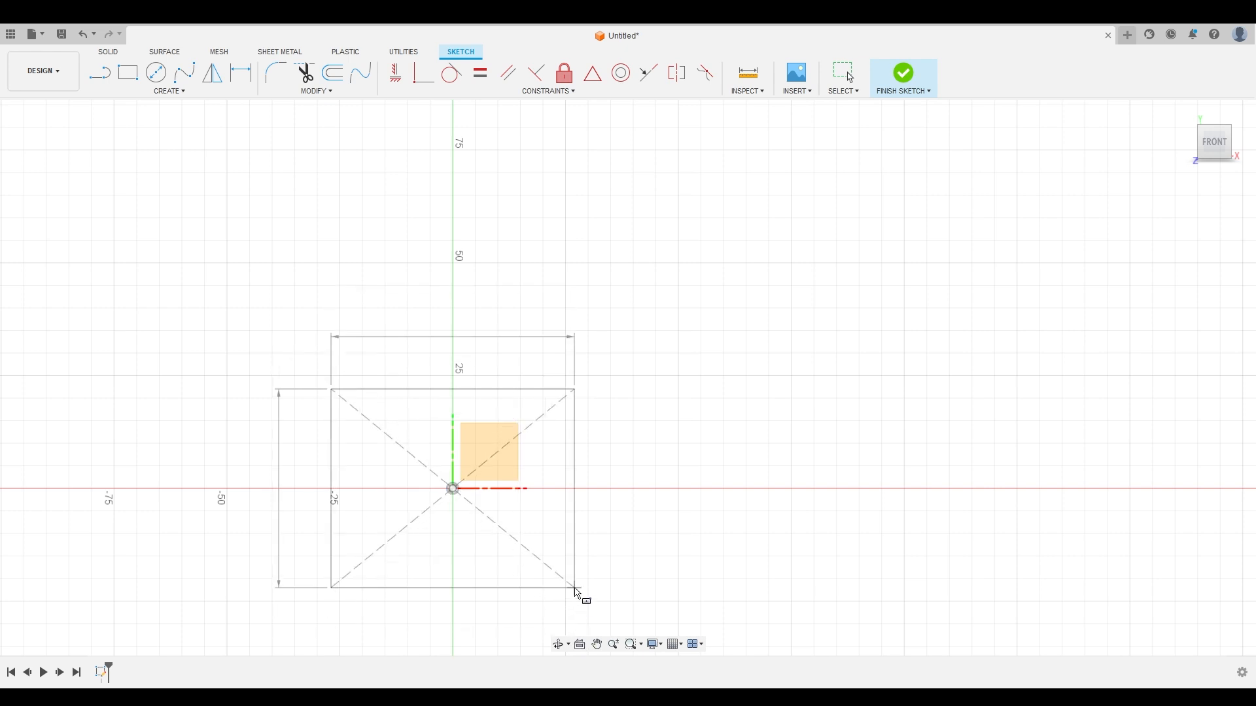
pyautogui.press('Escape')
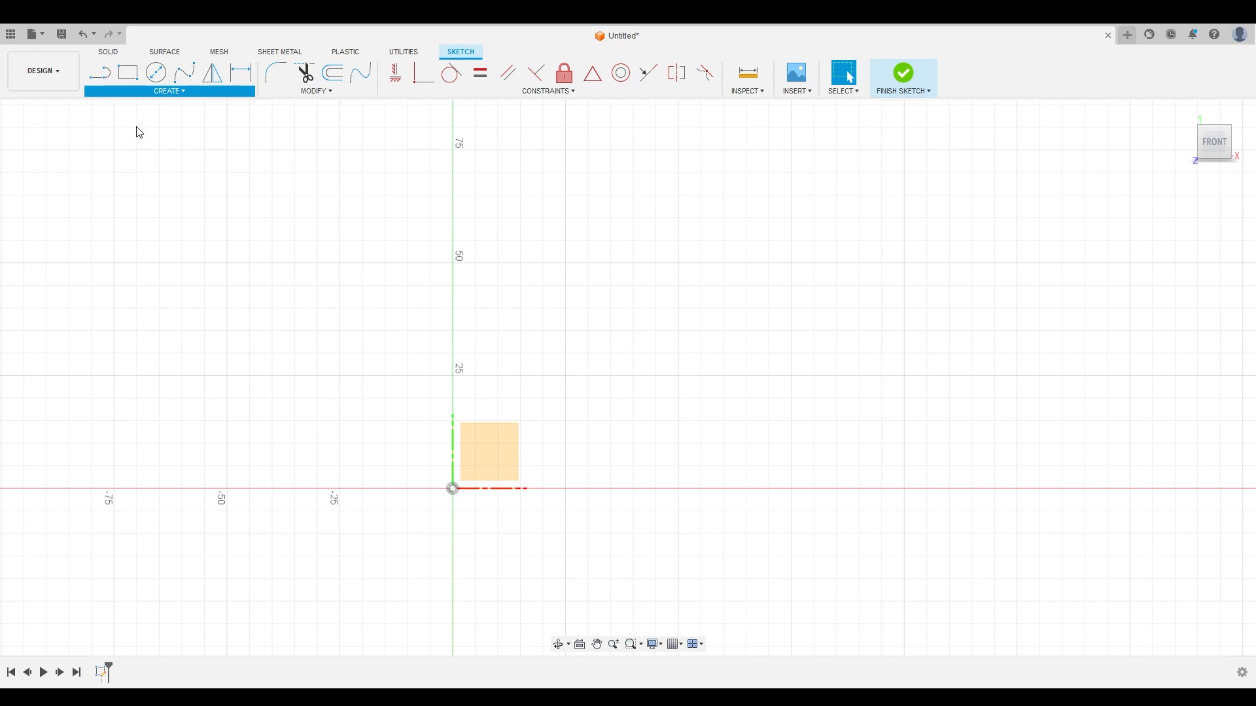
pyautogui.click(223, 149)
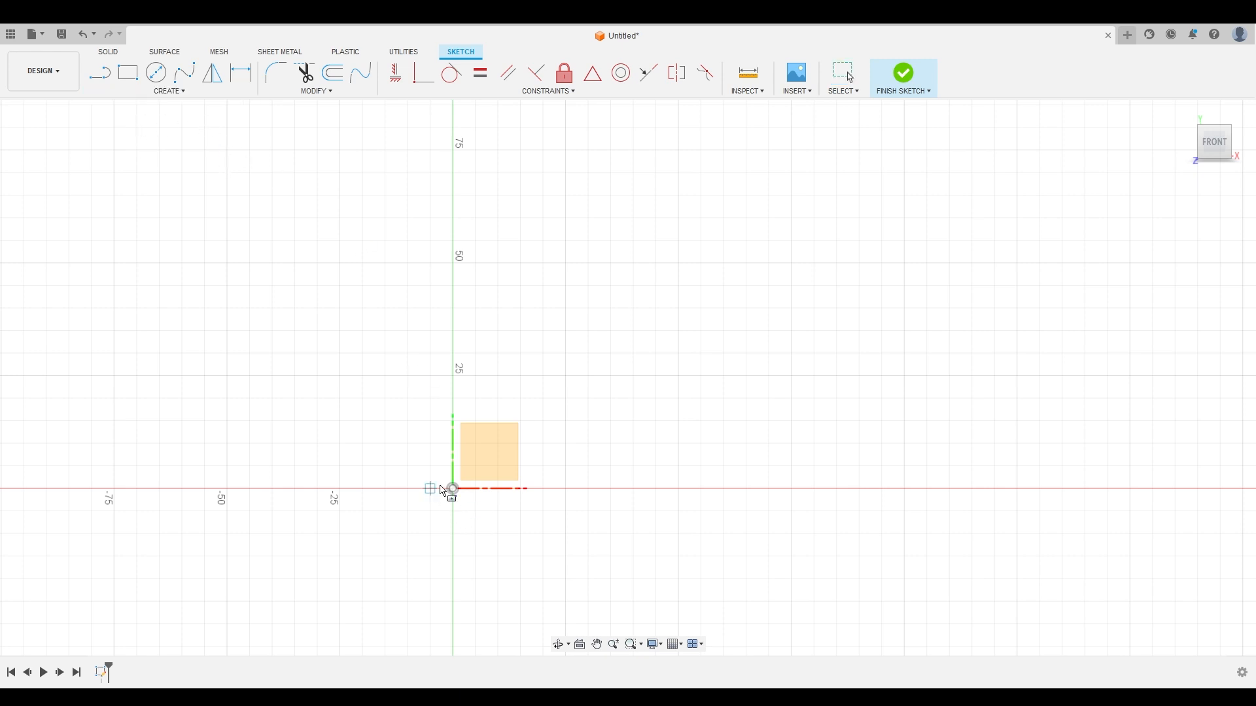
pyautogui.click(453, 489)
pyautogui.press('Escape')
pyautogui.click(173, 92)
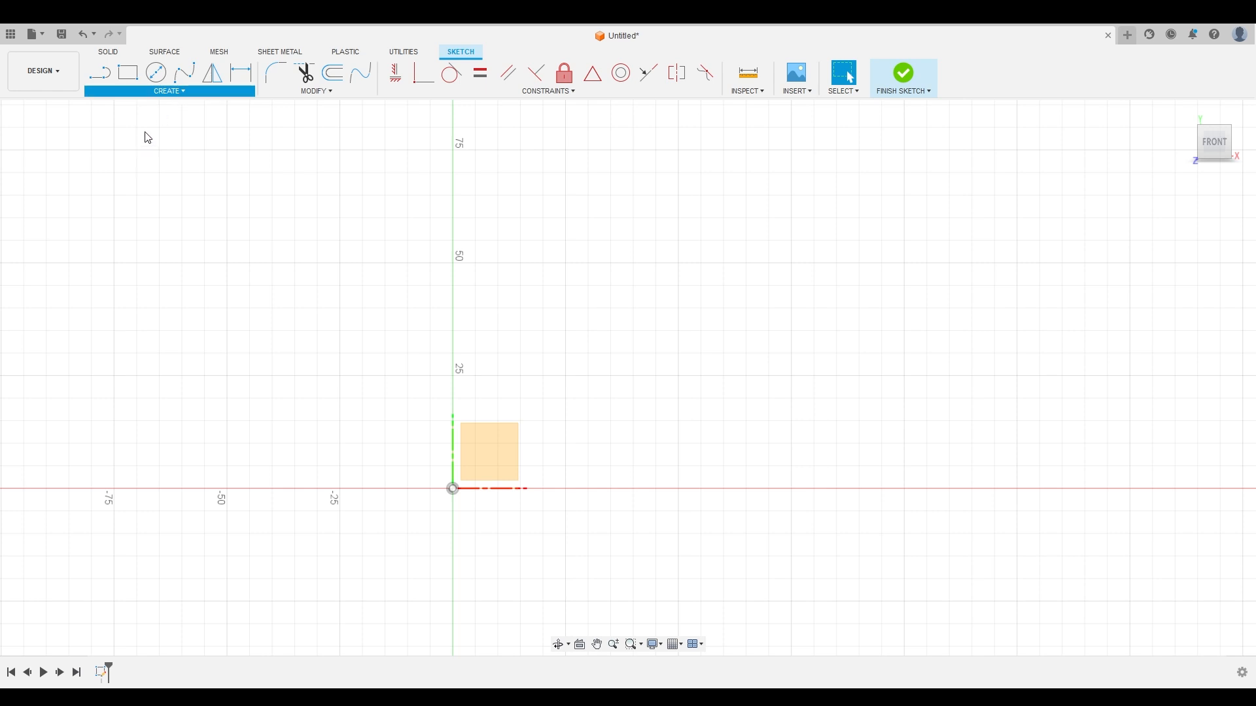
pyautogui.click(221, 149)
pyautogui.click(452, 489)
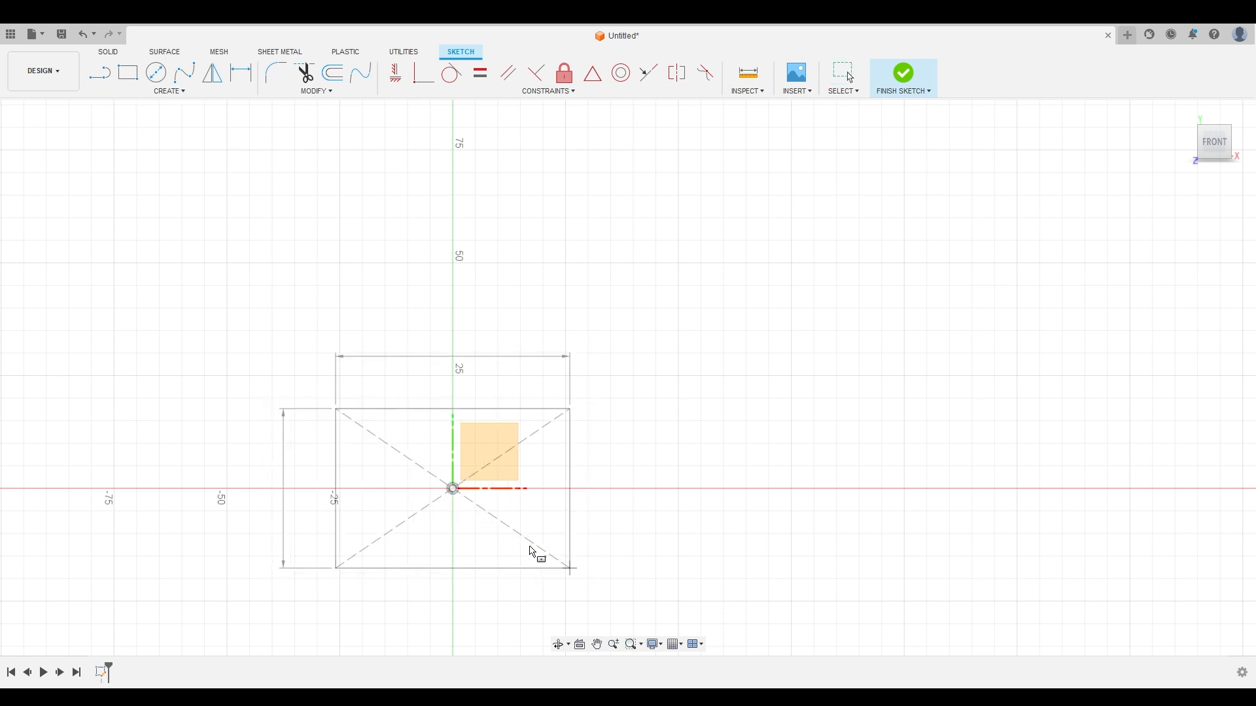
pyautogui.press('Escape')
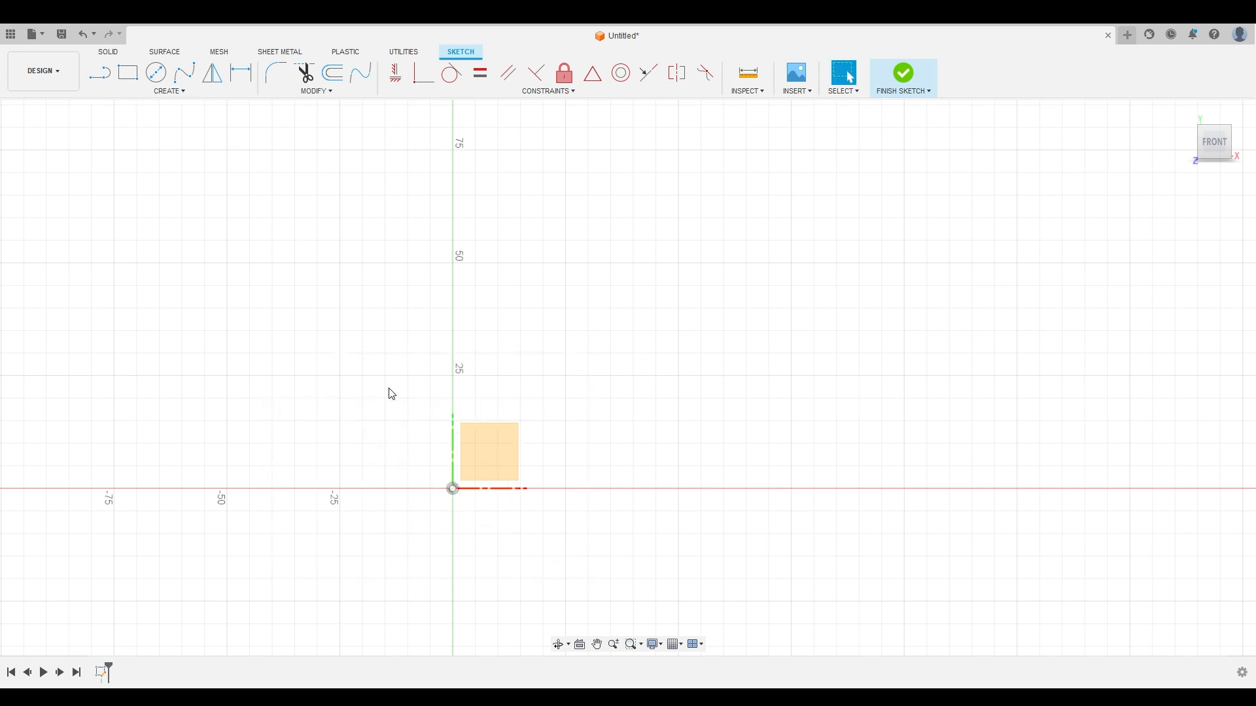
# Step: Draw a center rectangle with its midpoint on the origin
pyautogui.press('r')
pyautogui.scroll(-1, 461, 497)
pyautogui.scroll(-2, 463, 502)
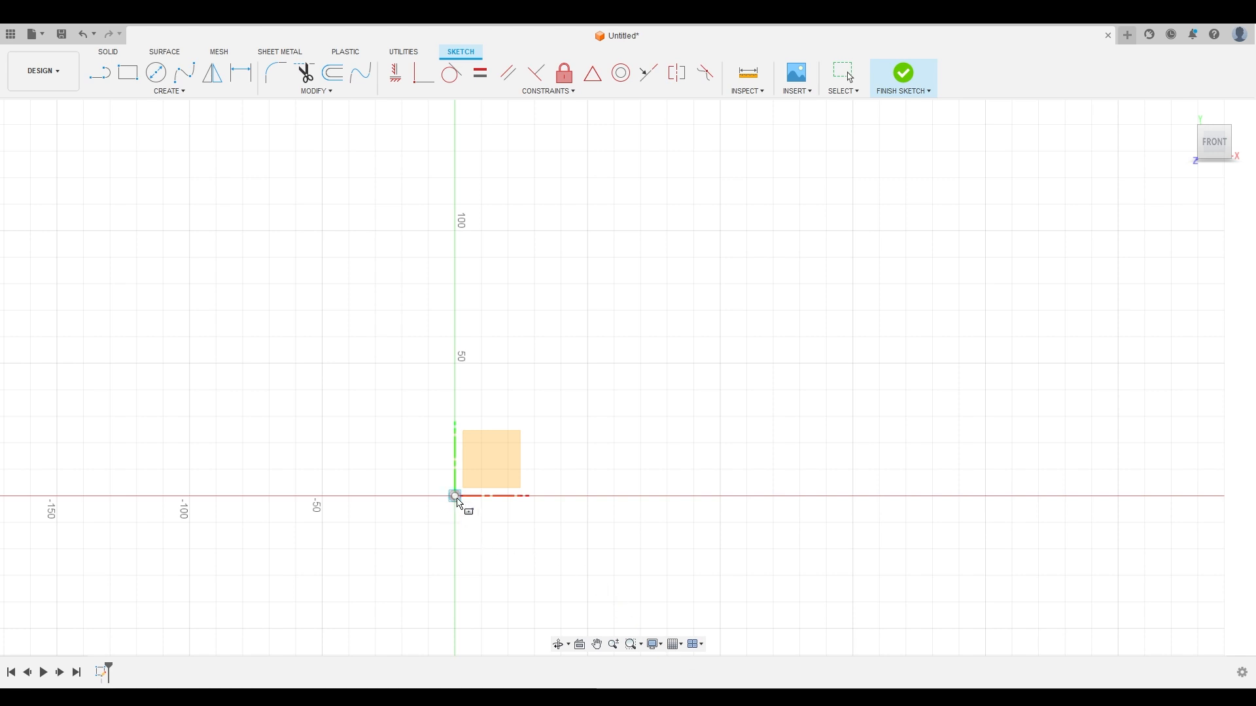
pyautogui.click(455, 497)
pyautogui.click(552, 585)
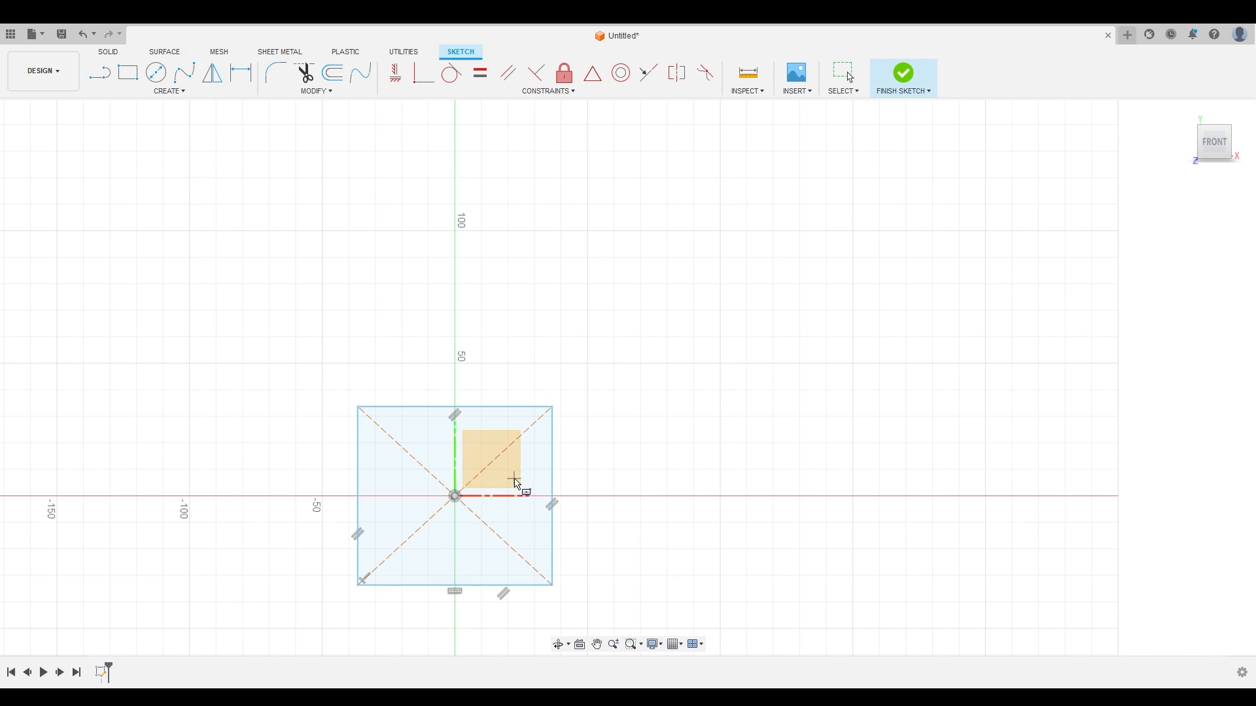
# Step: Dimension the center rectangle's upper edge to 40 mm
pyautogui.press('d')
pyautogui.click(496, 408)
pyautogui.click(499, 332)
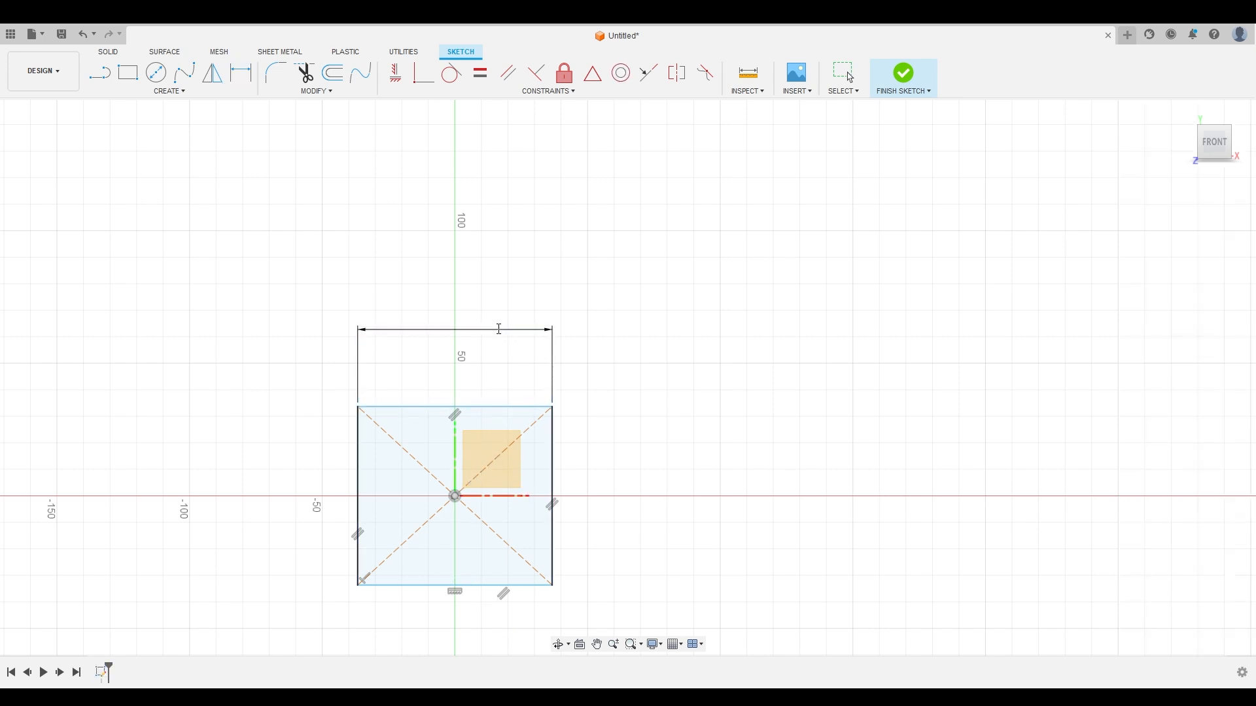
pyautogui.write('40')
pyautogui.press('Return')
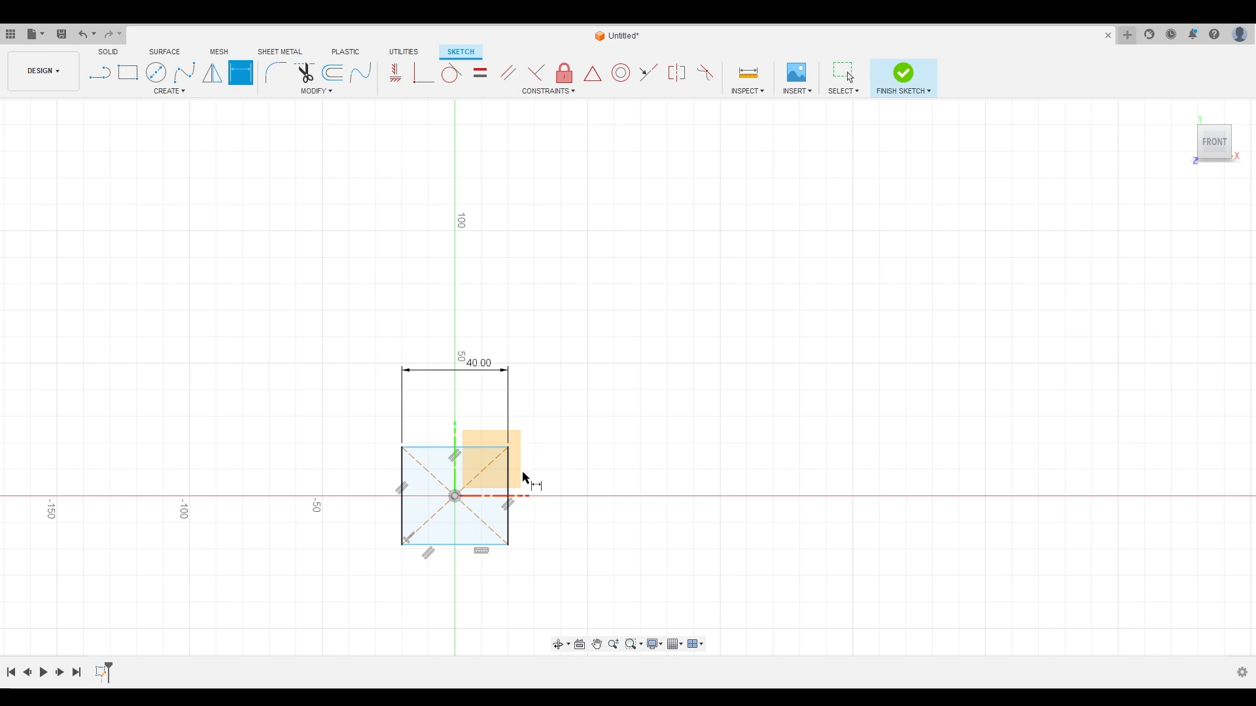
# Step: Dimension the center rectangle's right edge to 40 mm to make it a square
pyautogui.click(509, 484)
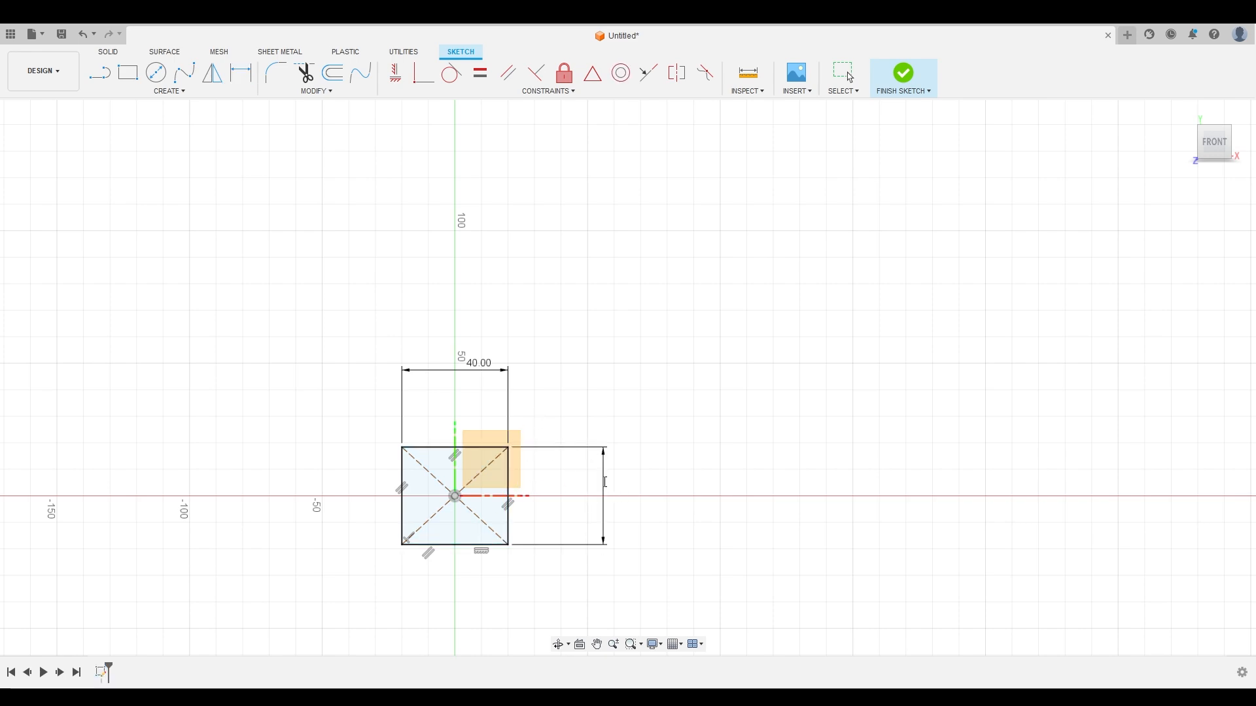
pyautogui.write('40')
pyautogui.press('Return')
pyautogui.scroll(-3, 492, 501)
pyautogui.scroll(3, 491, 501)
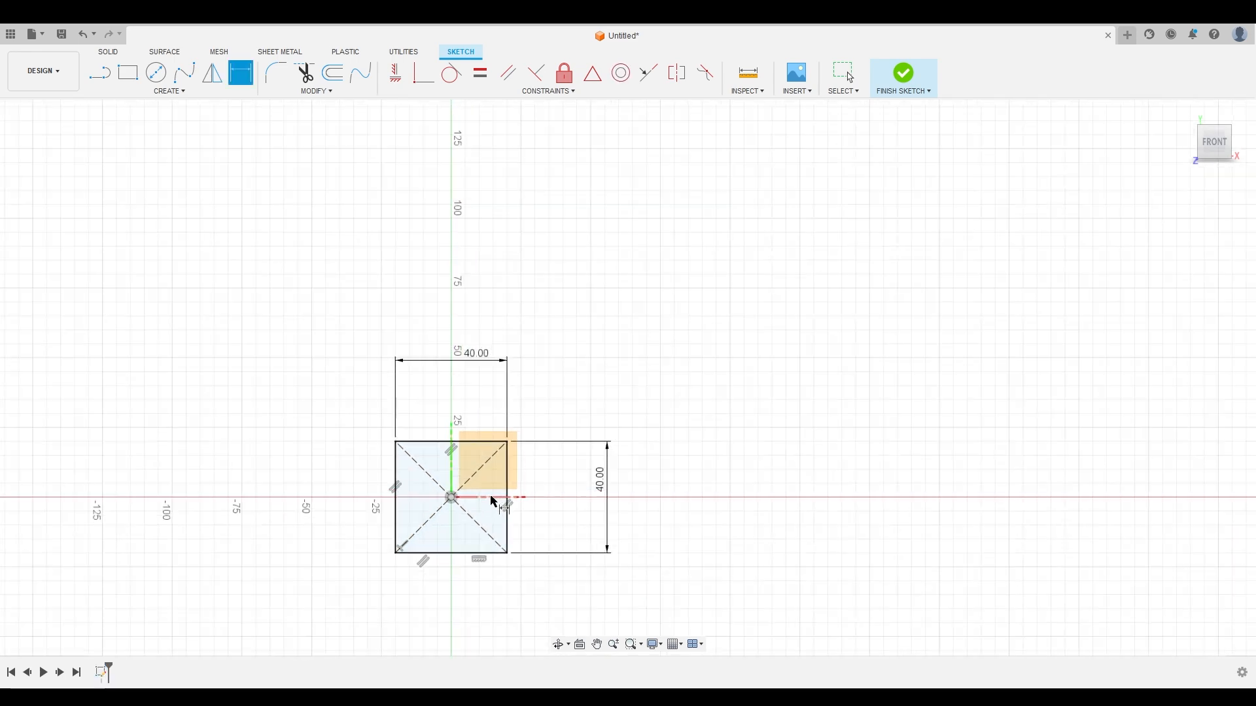
pyautogui.scroll(2, 492, 501)
pyautogui.press('Escape')
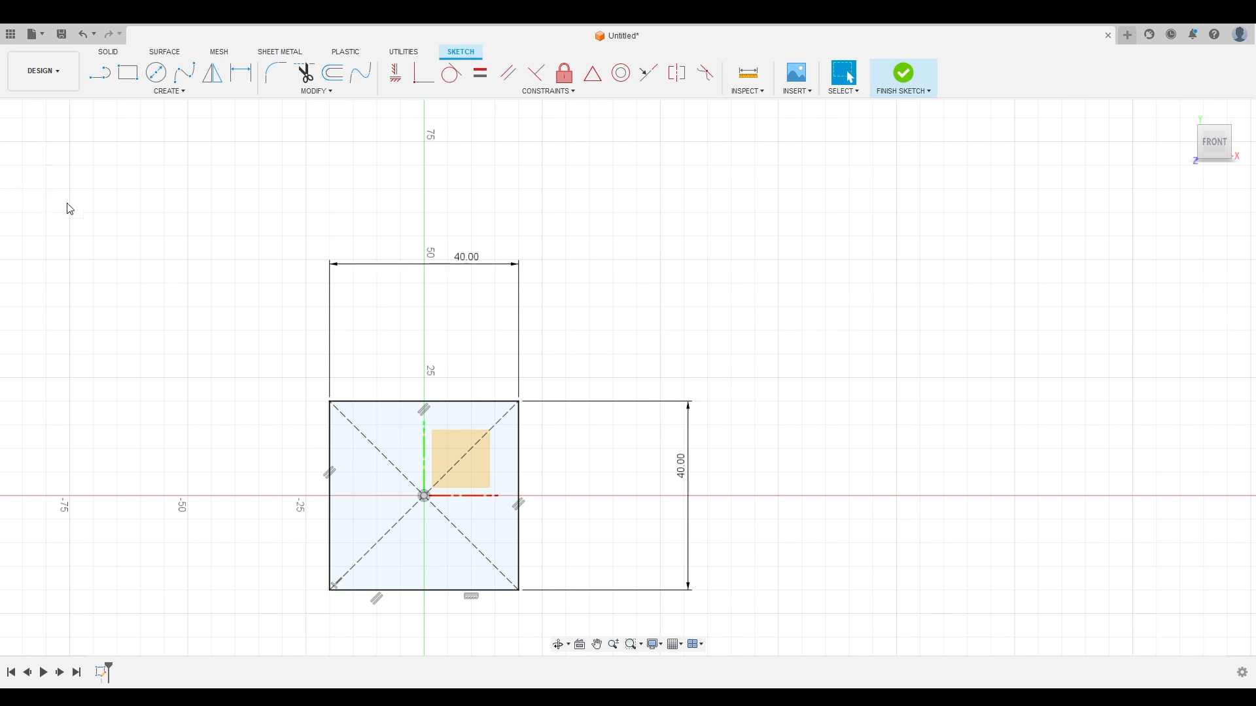
# Step: Finish the sketch of the square centred on the origin
pyautogui.click(102, 211)
pyautogui.click(800, 296)
pyautogui.click(905, 74)
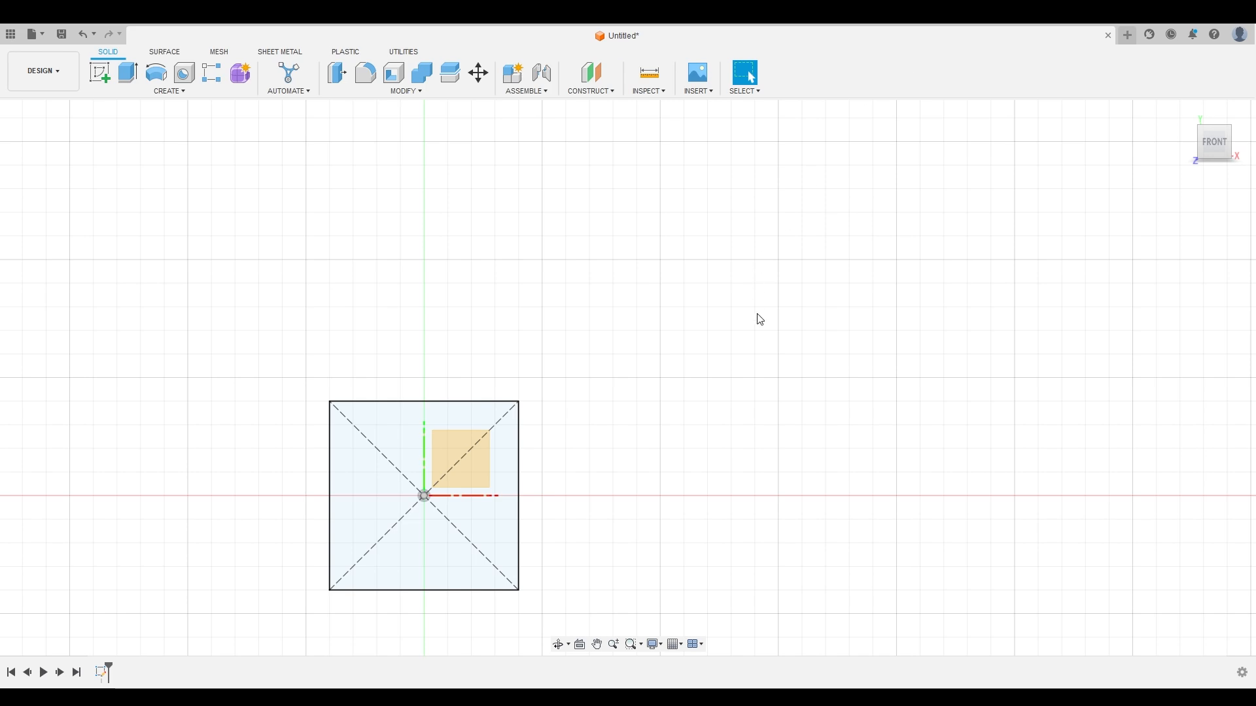
# Step: Extrude the square profile 40 mm to one side, trying the two-sided and symmetric directions before settling on one side
pyautogui.moveTo(674, 408)
pyautogui.keyDown('shift'); pyautogui.mouseDown(button='middle')
pyautogui.moveTo(746, 325)
pyautogui.moveTo(761, 416)
pyautogui.mouseUp(button='middle'); pyautogui.keyUp('shift')
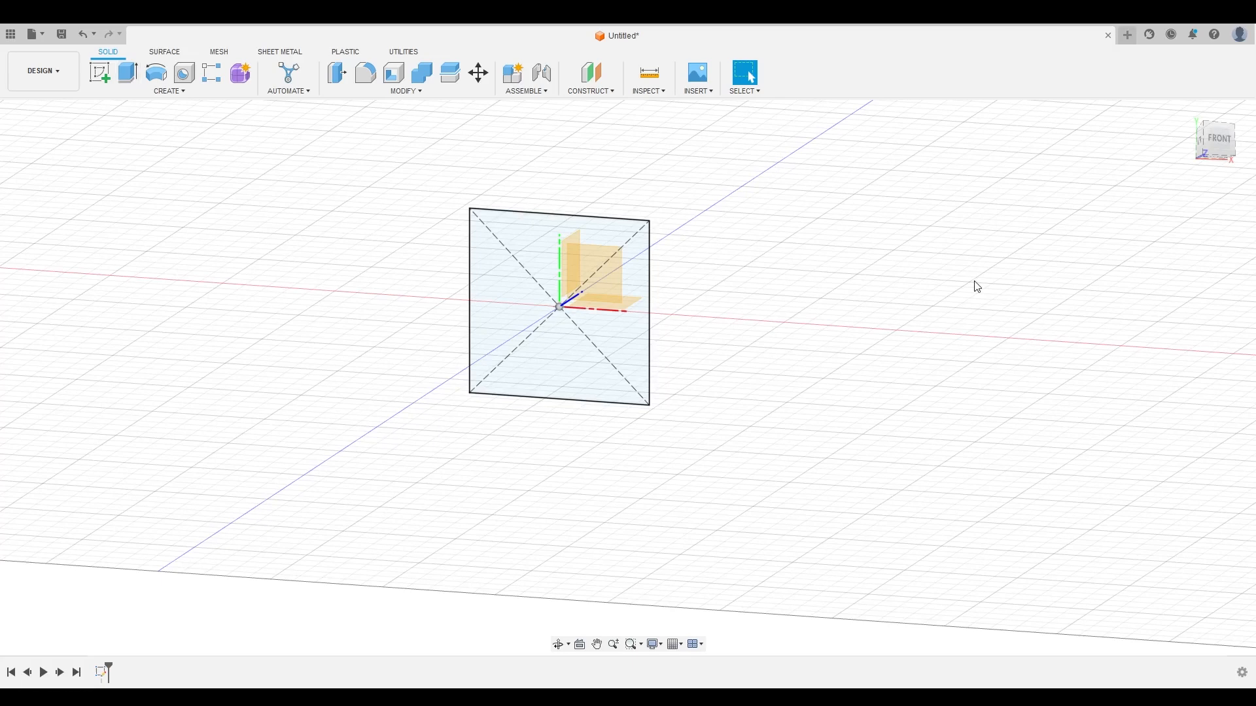
pyautogui.press('e')
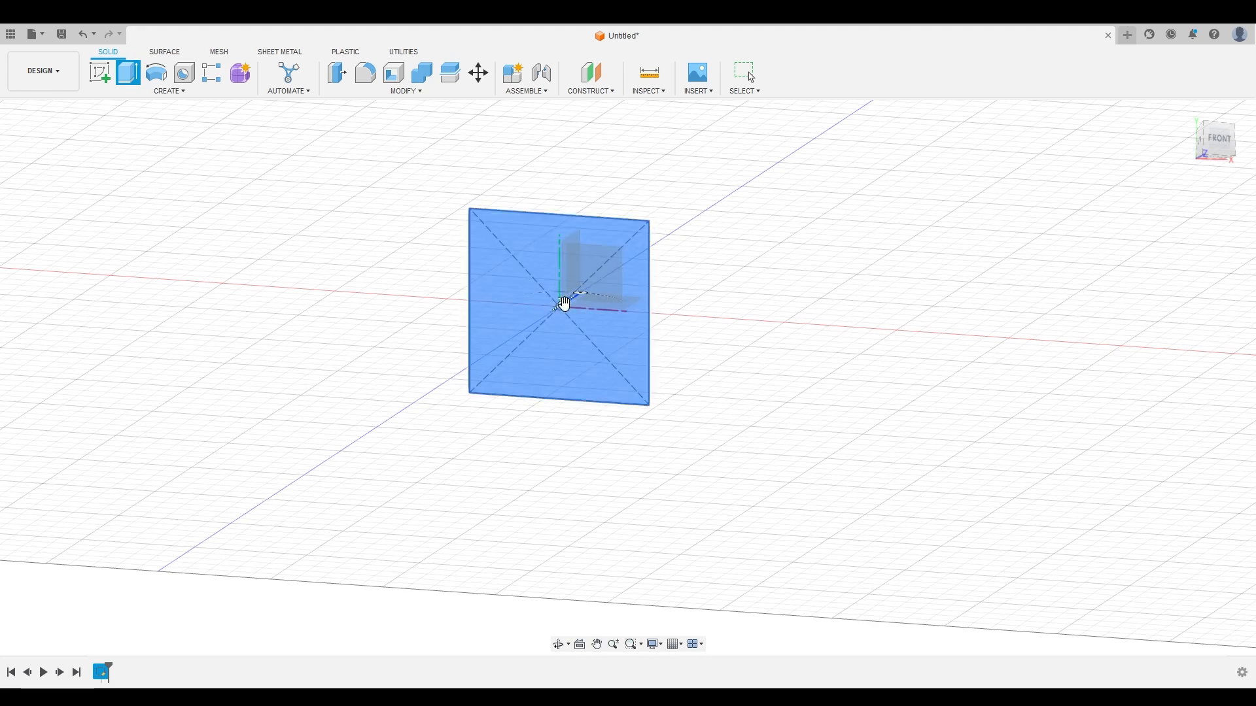
pyautogui.moveTo(564, 304); pyautogui.dragTo(654, 364)
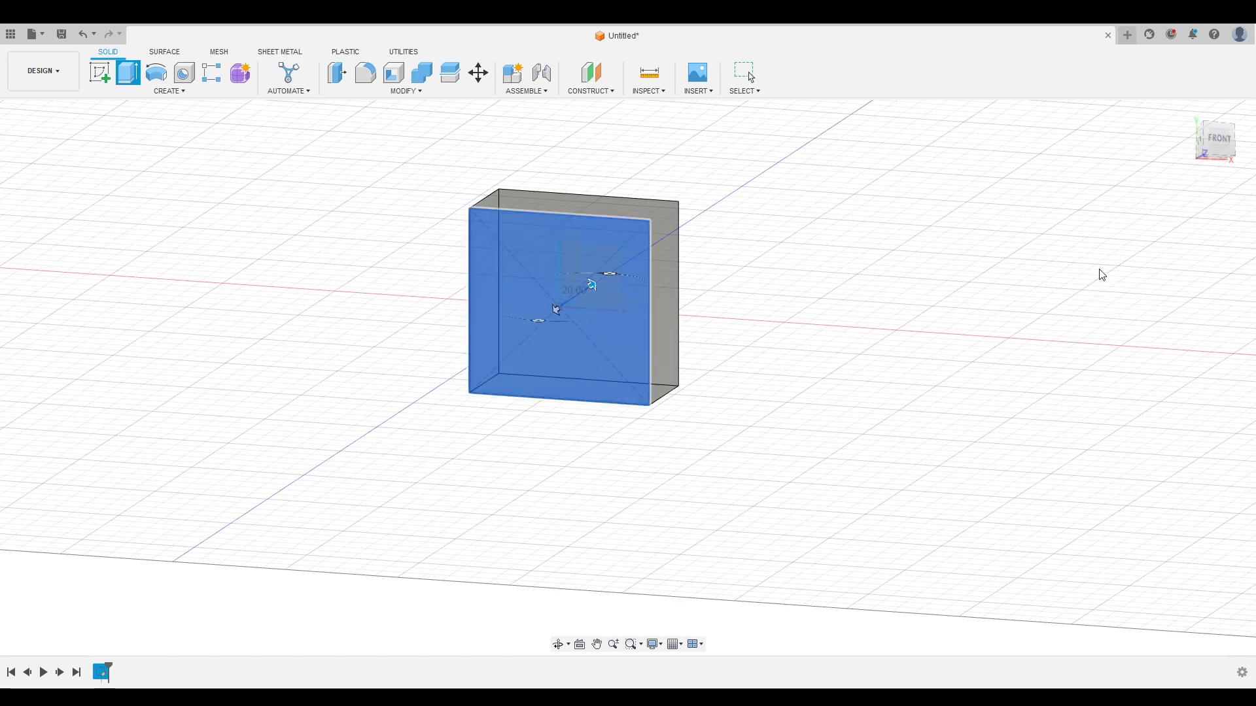
pyautogui.click(1093, 317)
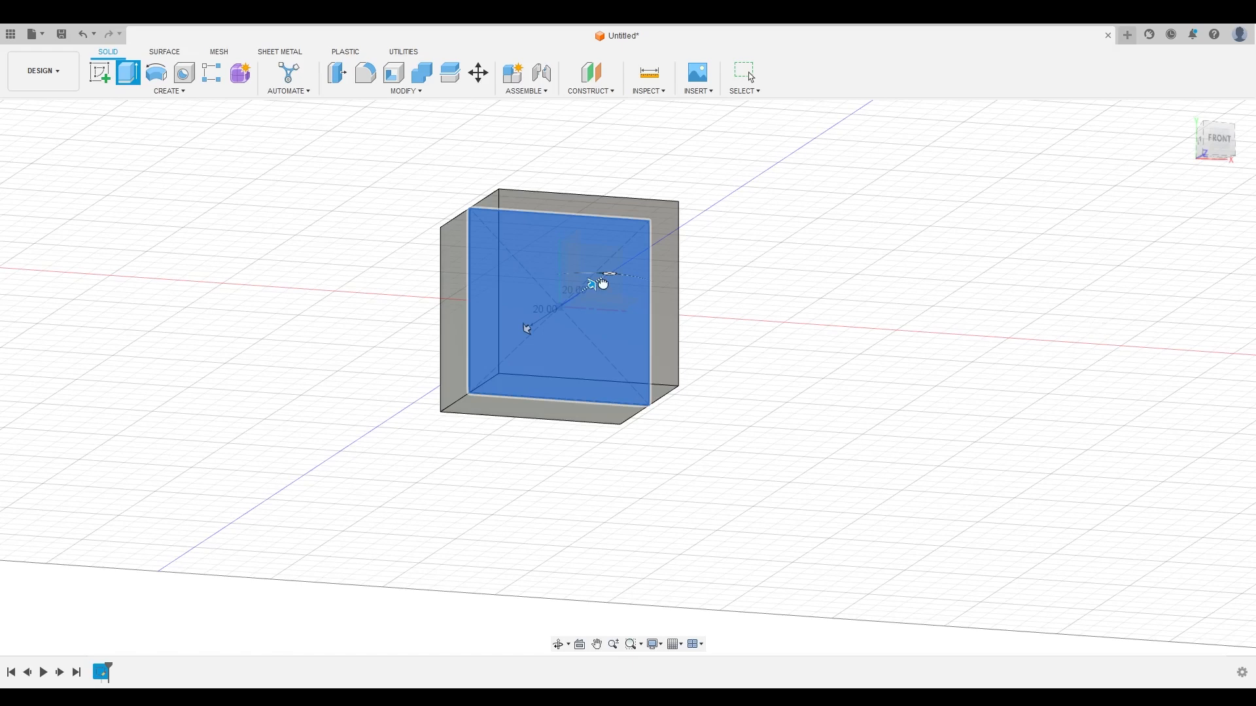
pyautogui.moveTo(630, 279); pyautogui.dragTo(636, 277)
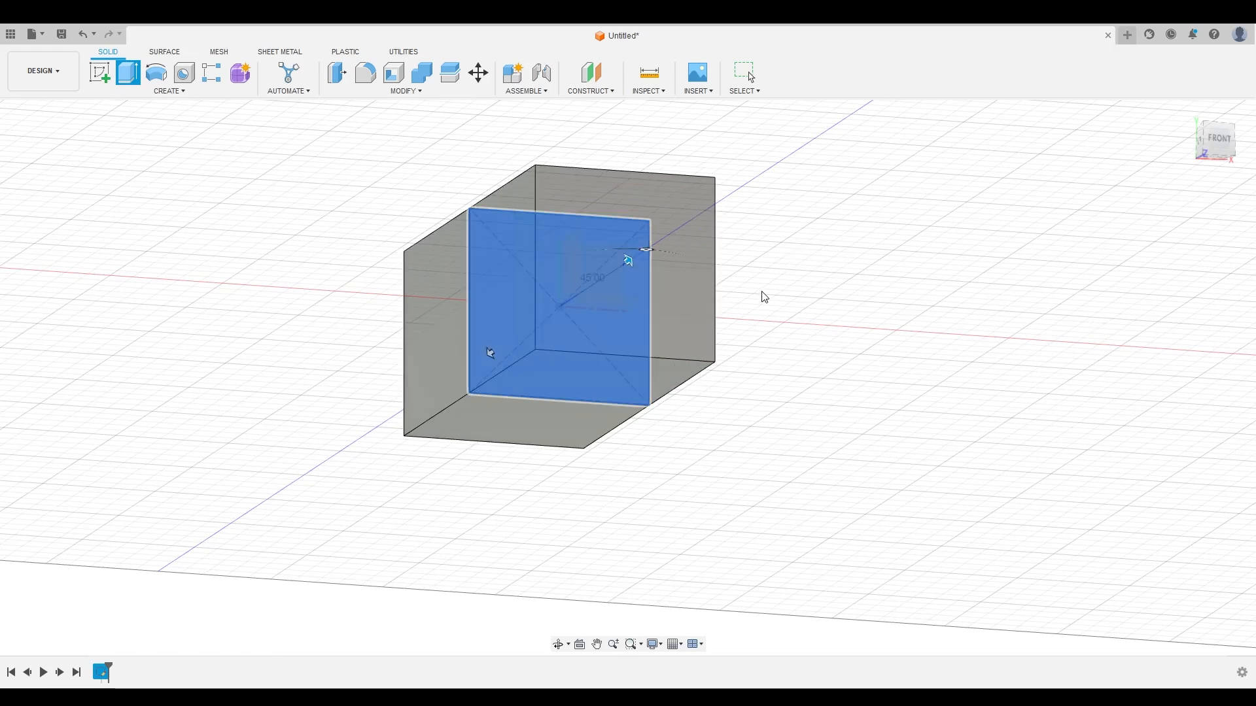
pyautogui.click(1106, 288)
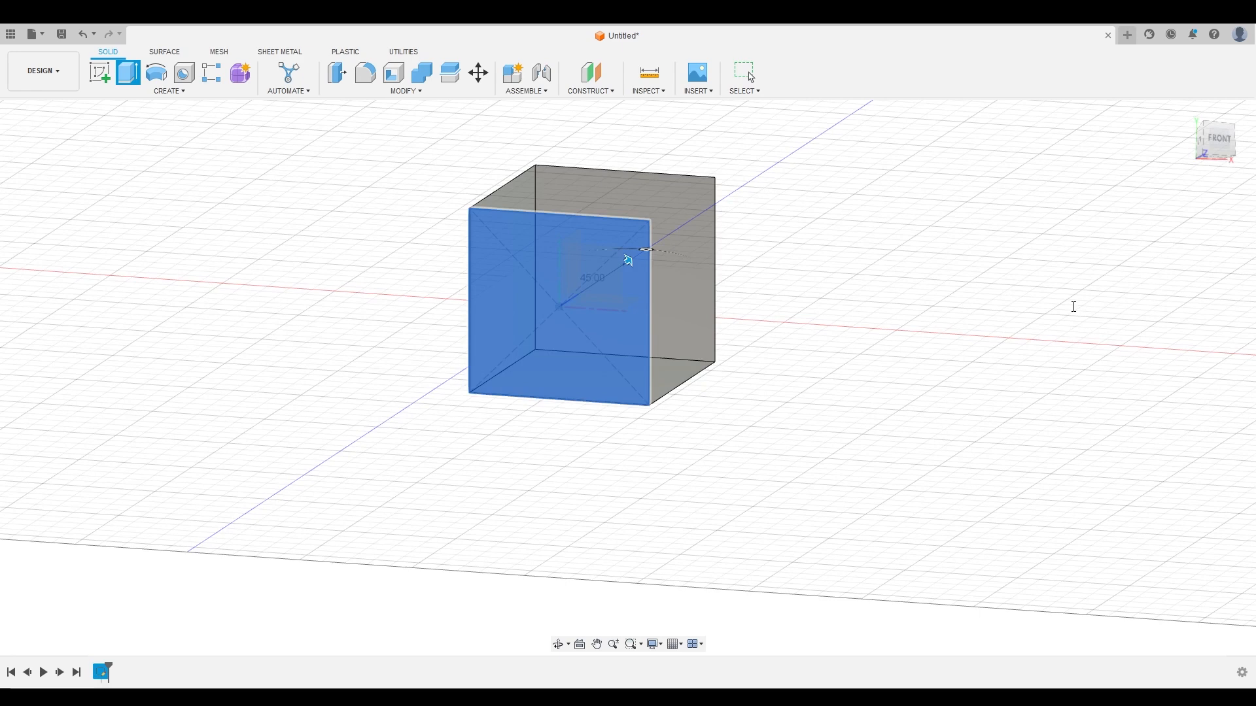
pyautogui.moveTo(628, 260); pyautogui.dragTo(621, 266)
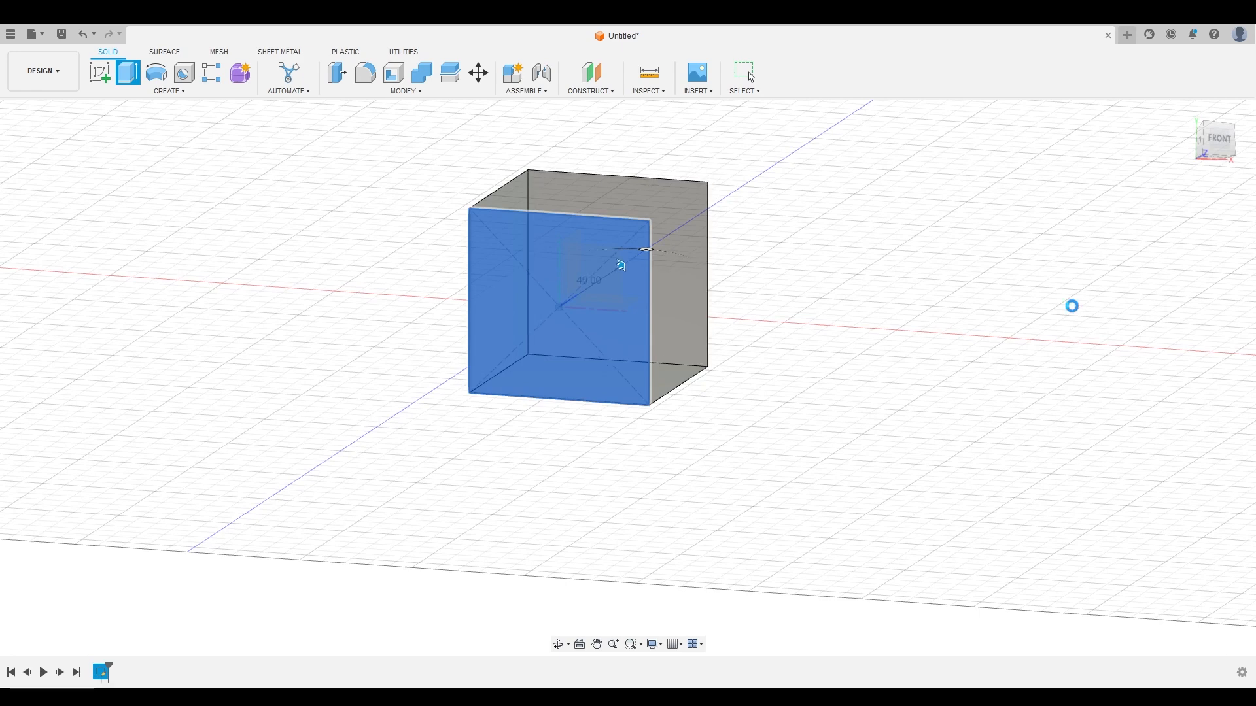
# Step: Start a new sketch on the cube's front face
pyautogui.keyDown('shift'); pyautogui.moveTo(796, 316); pyautogui.dragTo(623, 283, button='middle'); pyautogui.keyUp('shift')
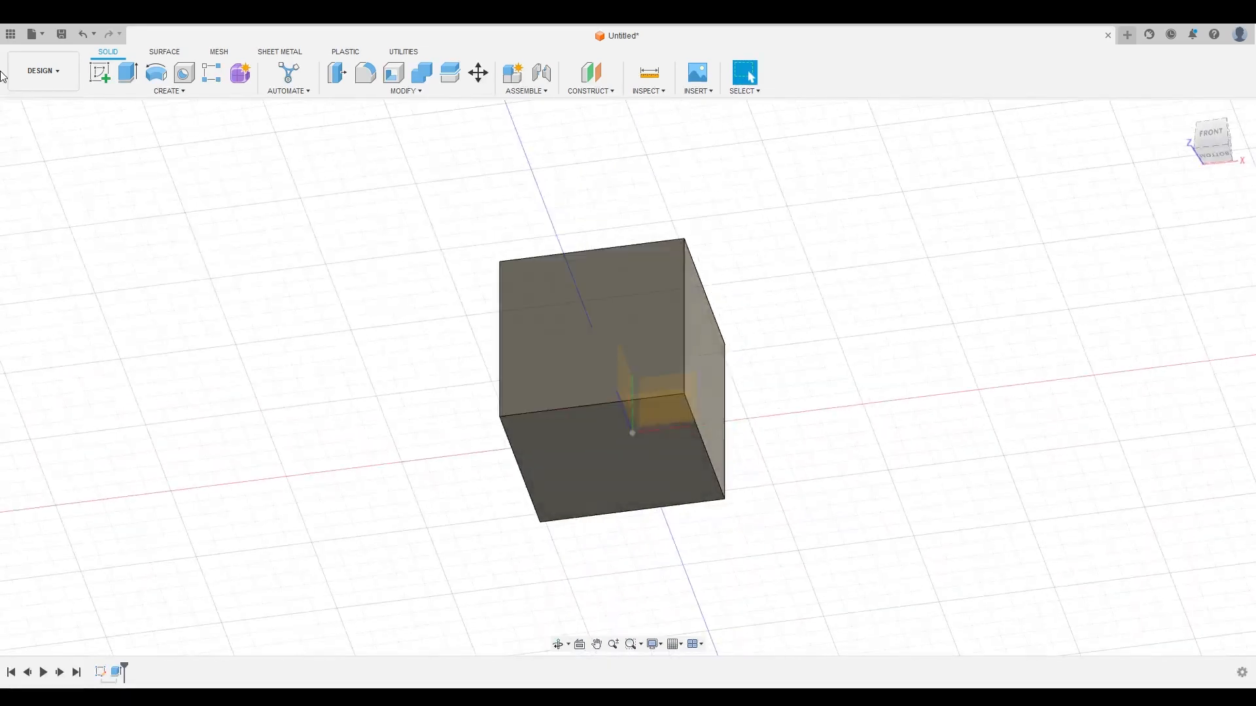
pyautogui.click(99, 72)
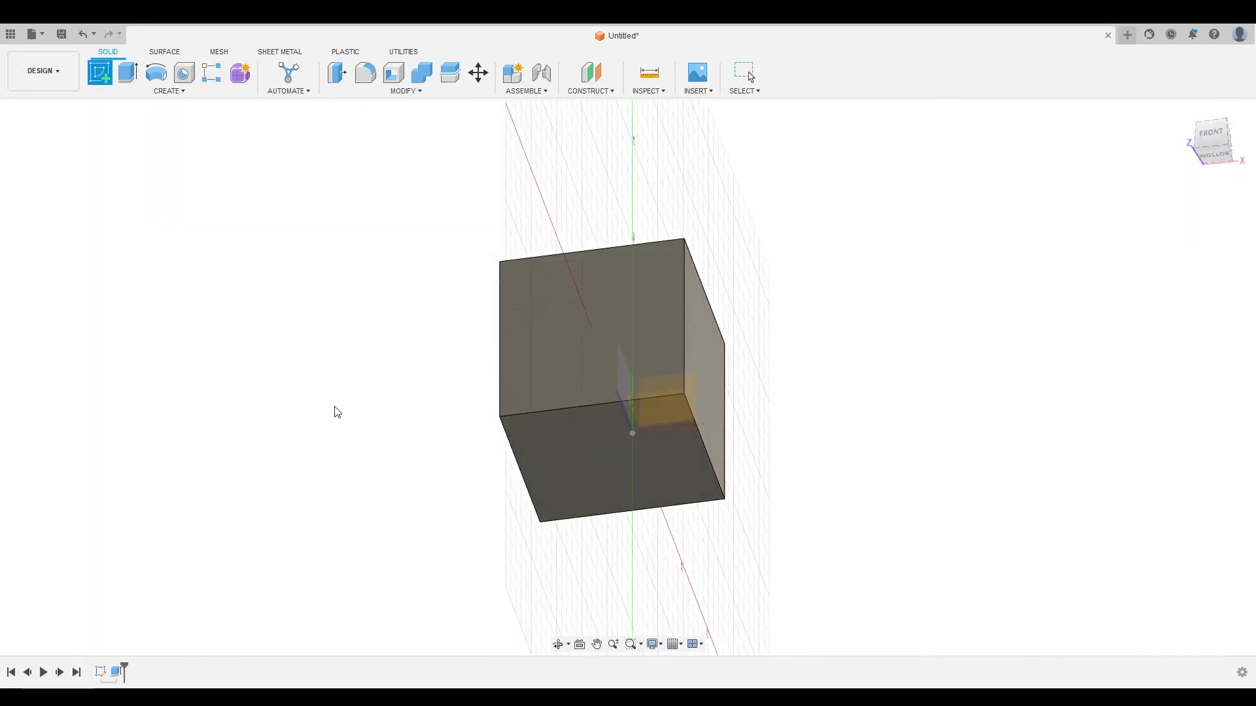
pyautogui.click(586, 296)
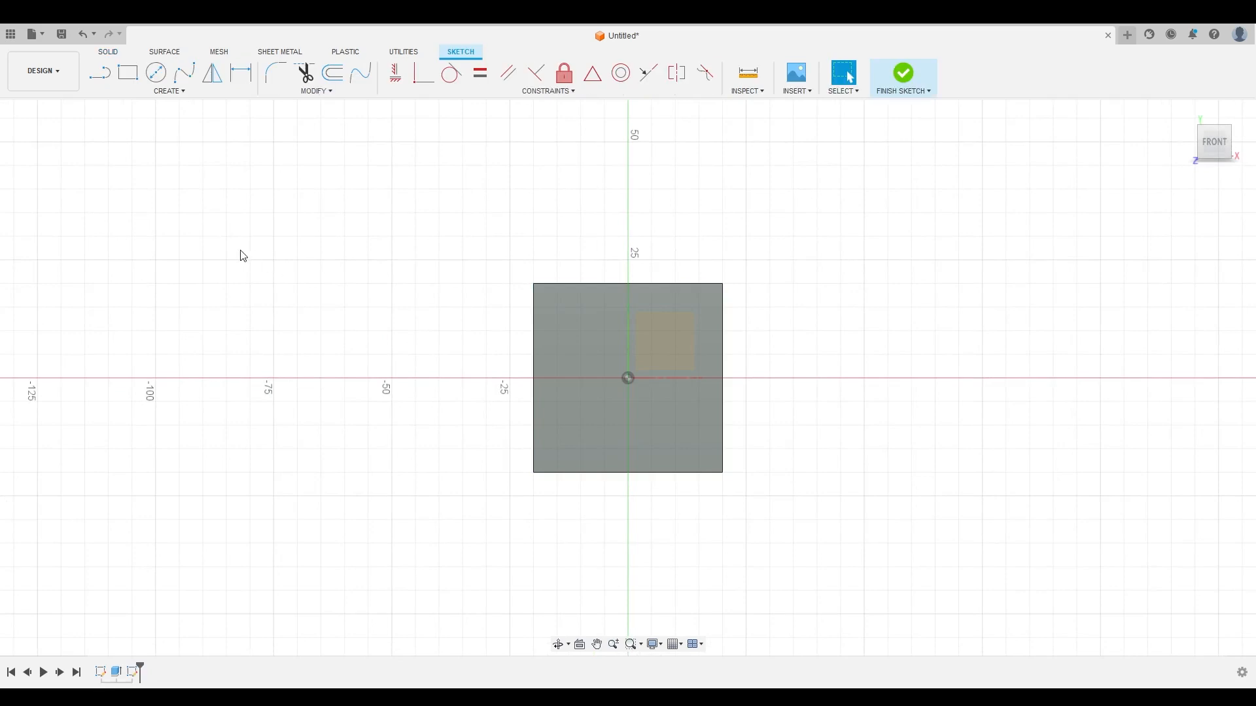
# Step: Place four sketch points on the cube's front face, one near each corner
pyautogui.click(170, 89)
pyautogui.click(115, 221)
pyautogui.click(693, 444)
pyautogui.click(557, 444)
pyautogui.scroll(-1, 552, 313)
pyautogui.scroll(5, 549, 307)
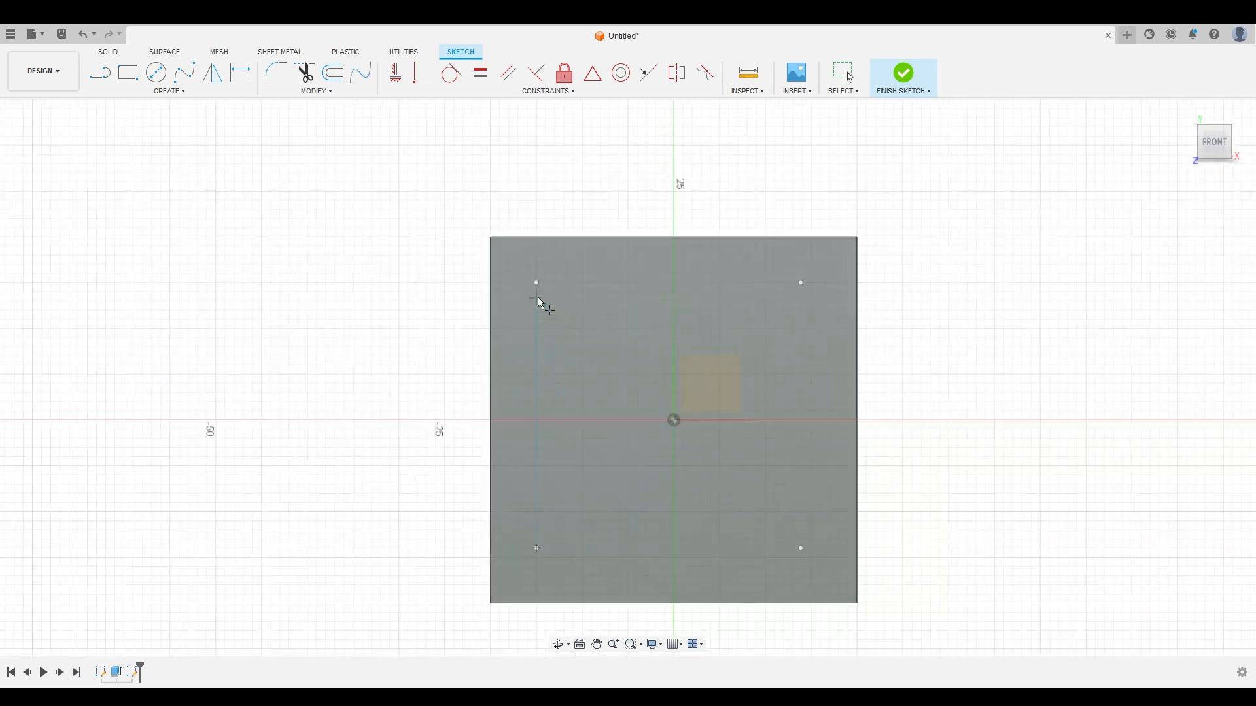
pyautogui.press('Escape')
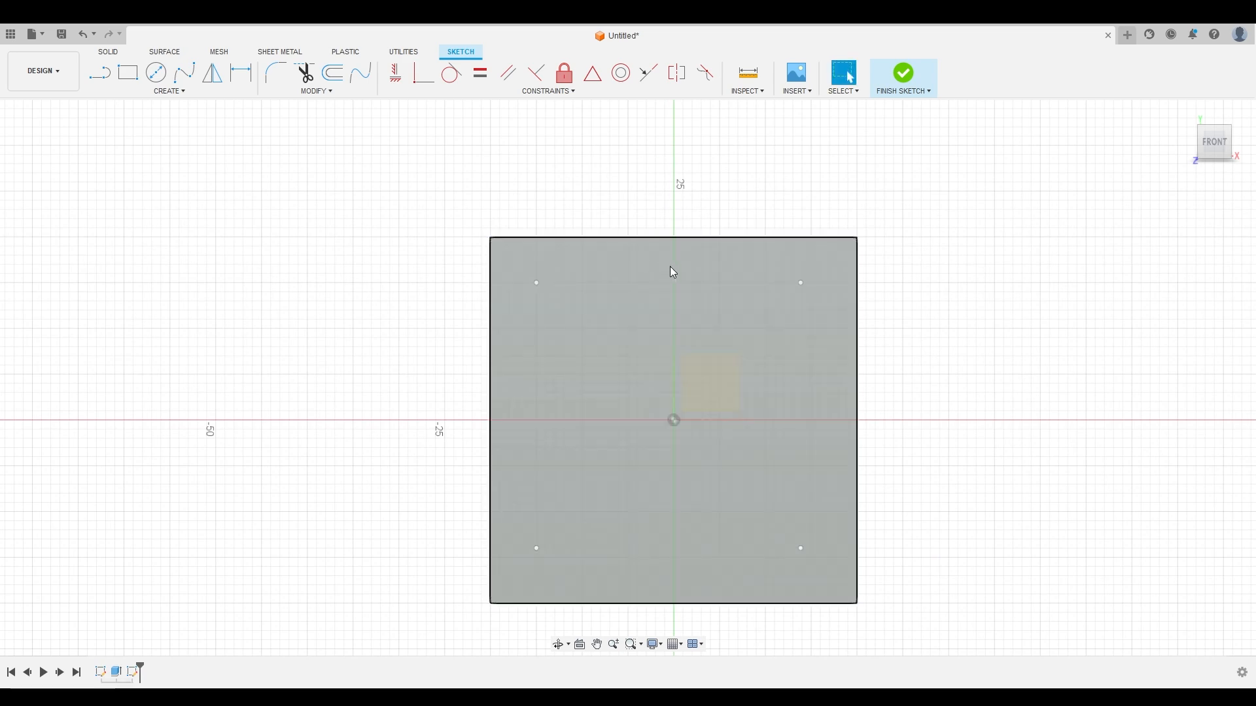
pyautogui.moveTo(536, 282); pyautogui.dragTo(584, 312)
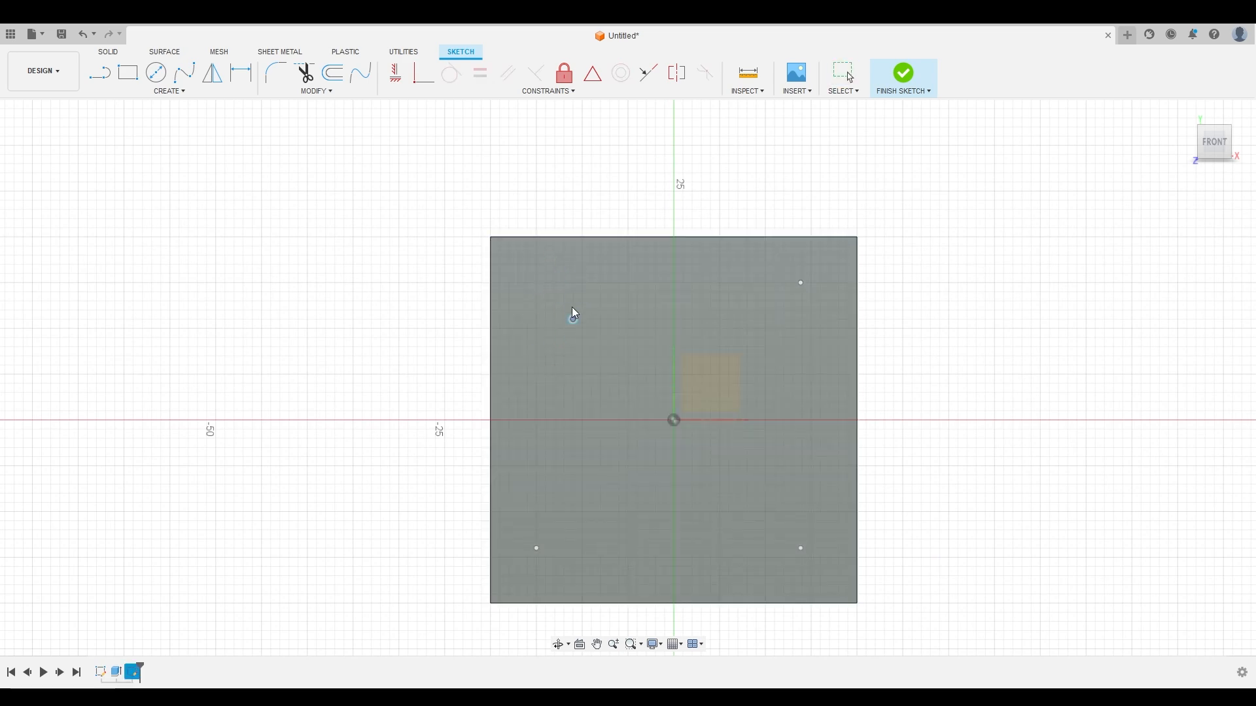
pyautogui.press('d')
pyautogui.click(536, 283)
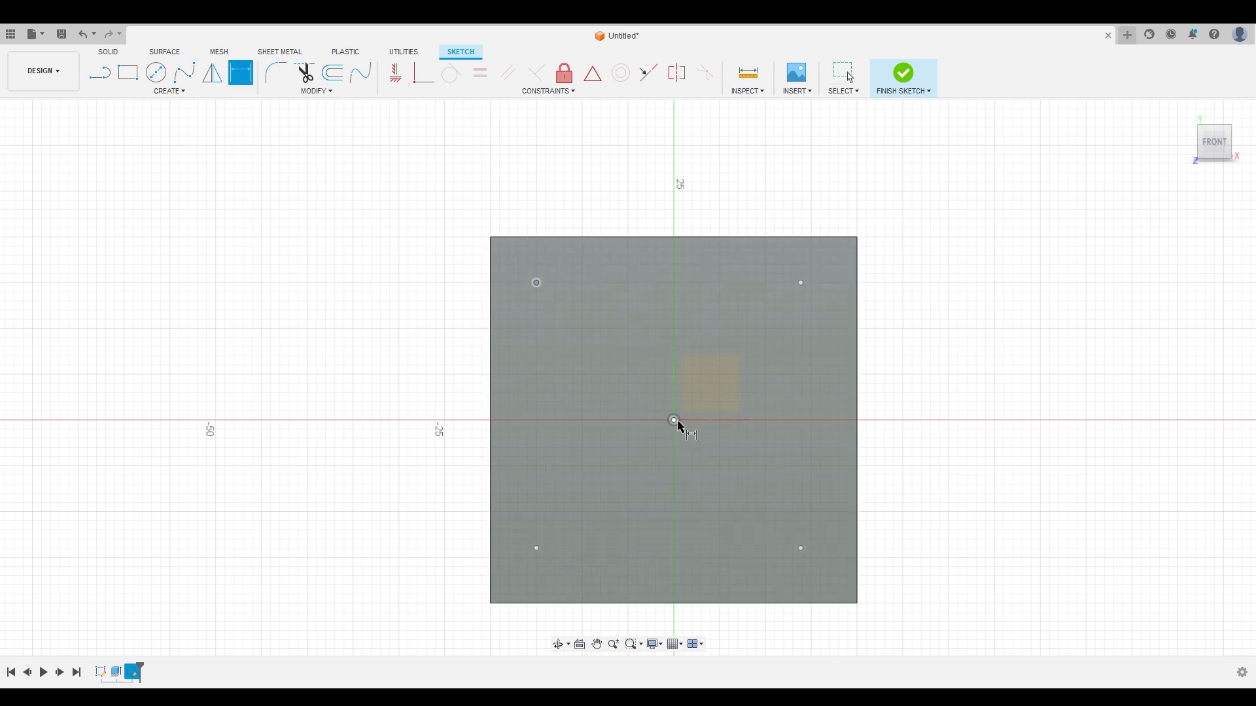
pyautogui.click(675, 419)
pyautogui.press('Escape')
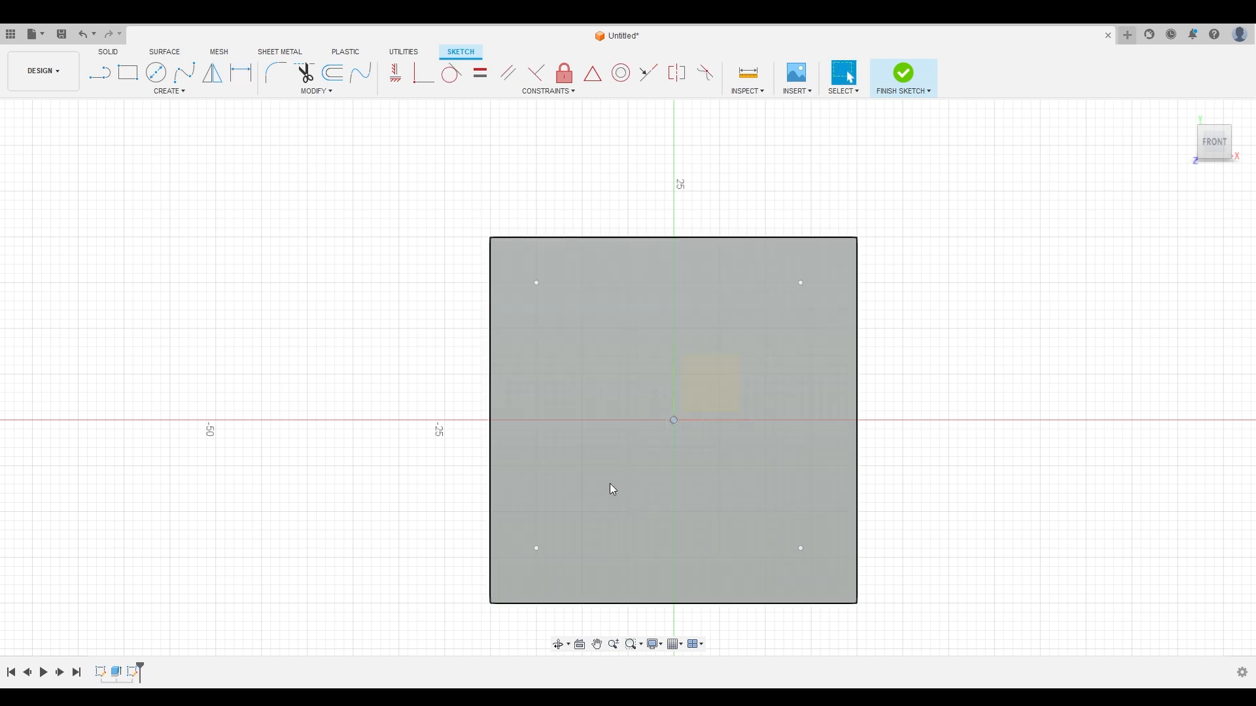
# Step: Dimension the upper-left point 15 mm horizontally and 15 mm vertically from the origin
pyautogui.press('d')
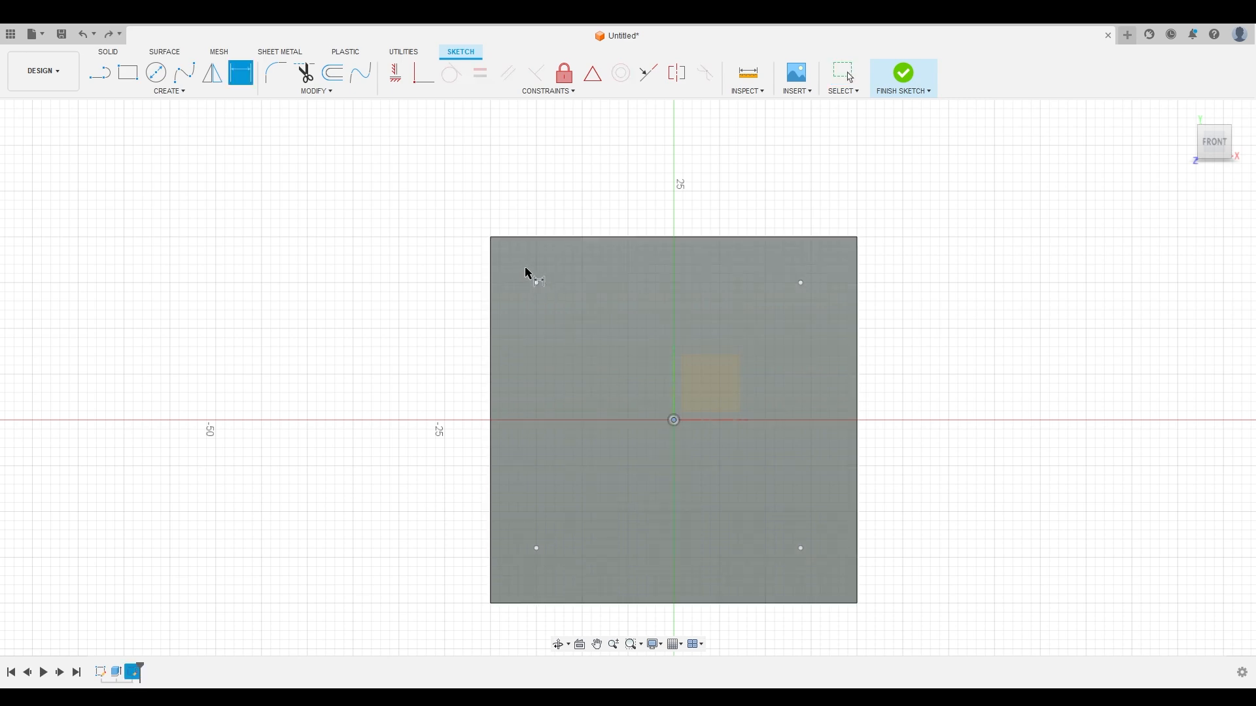
pyautogui.click(536, 282)
pyautogui.click(586, 202)
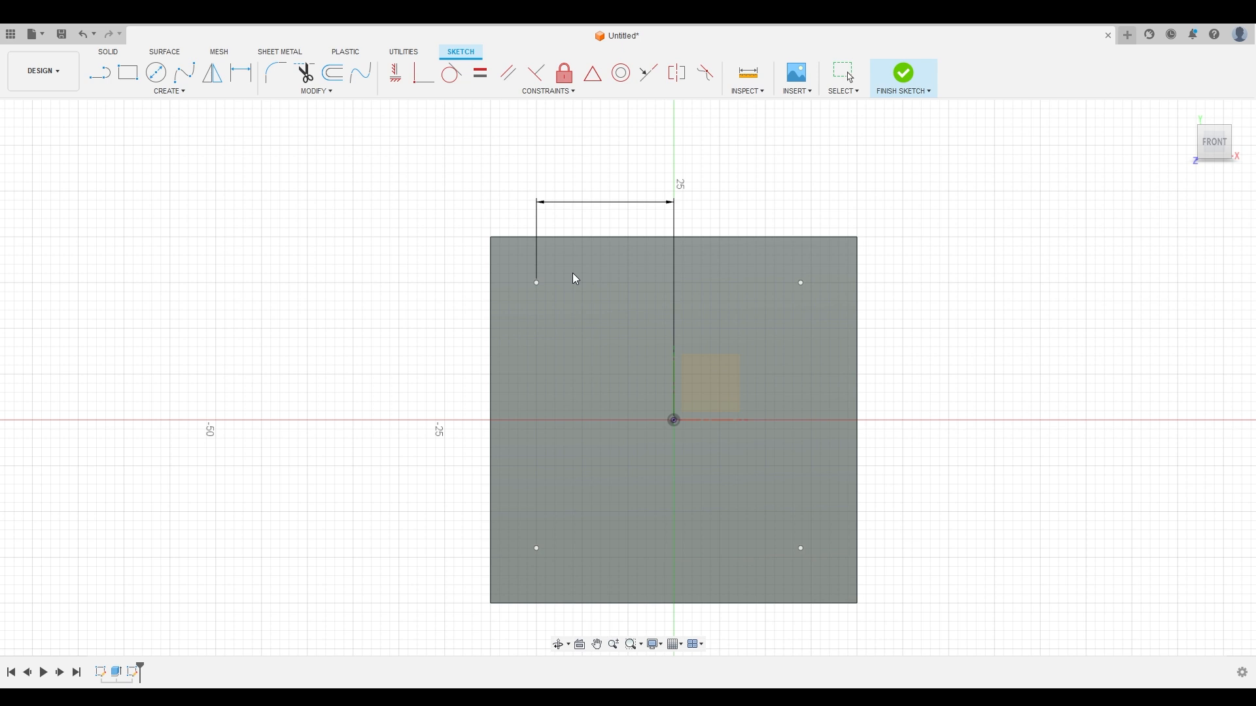
pyautogui.press('Return')
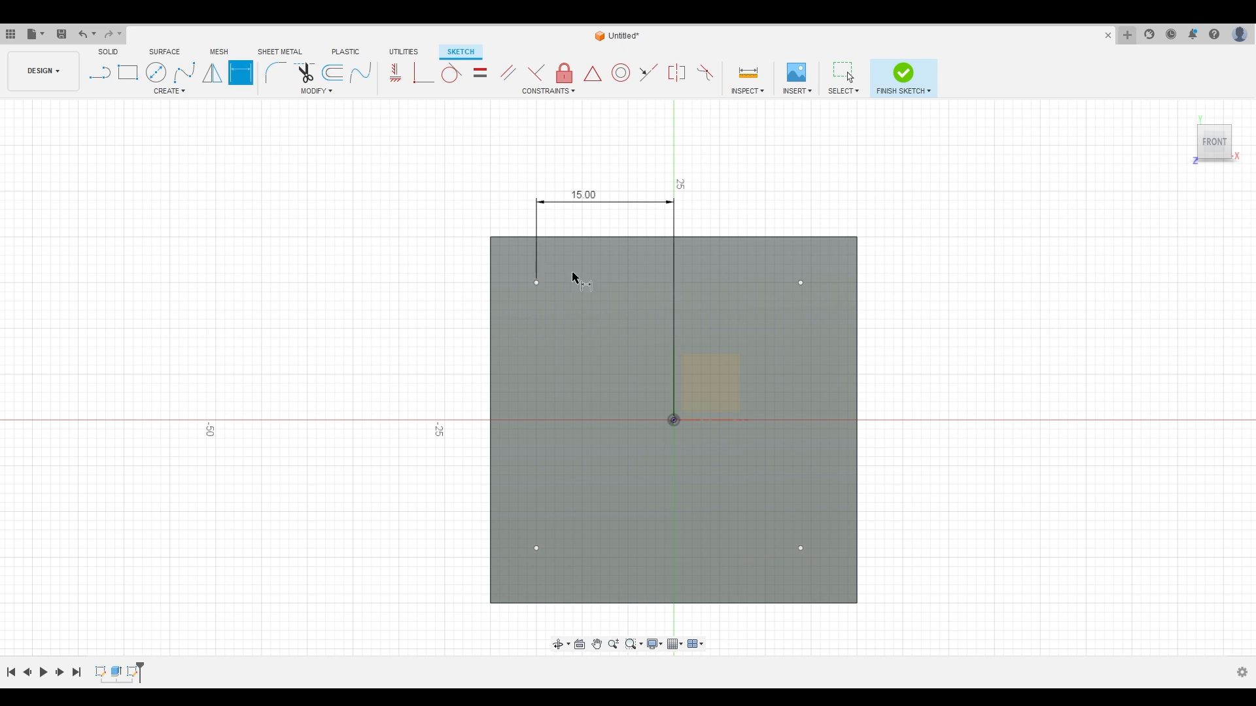
pyautogui.click(672, 417)
pyautogui.click(537, 284)
pyautogui.click(376, 344)
pyautogui.press('Return')
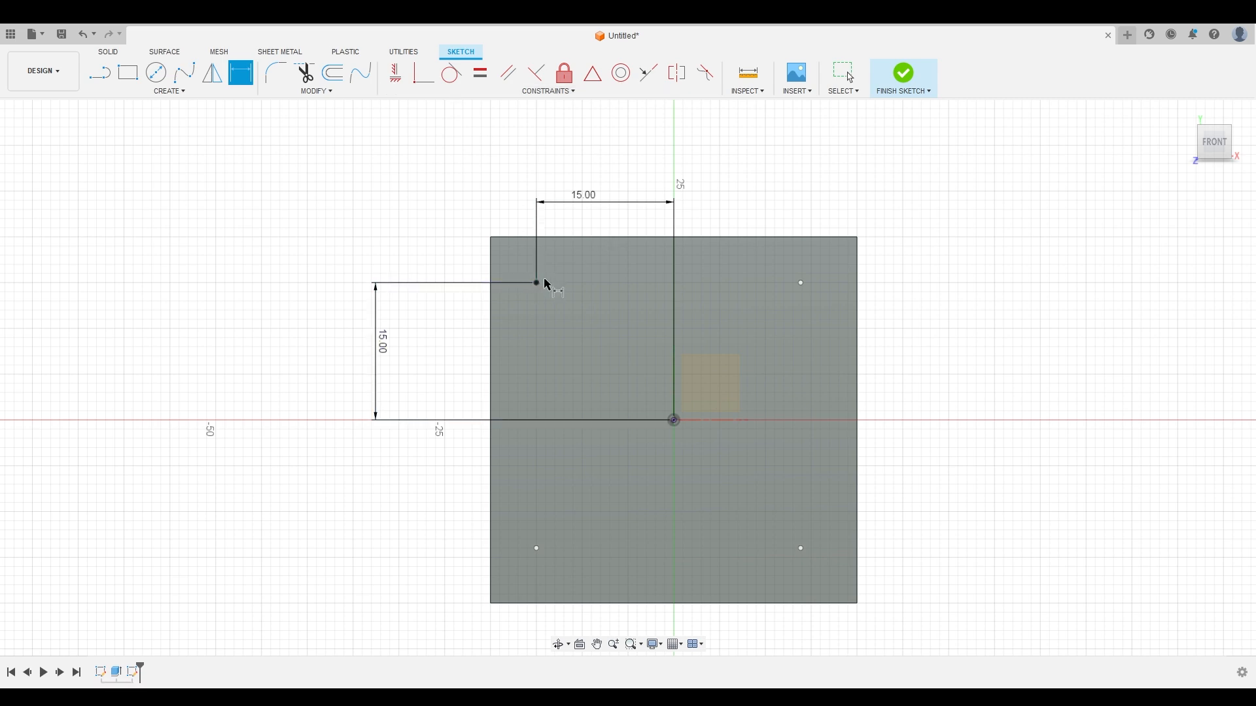
# Step: Align the four points into a rectangle by adding Horizontal/Vertical constraints between each neighbouring pair
pyautogui.click(400, 73)
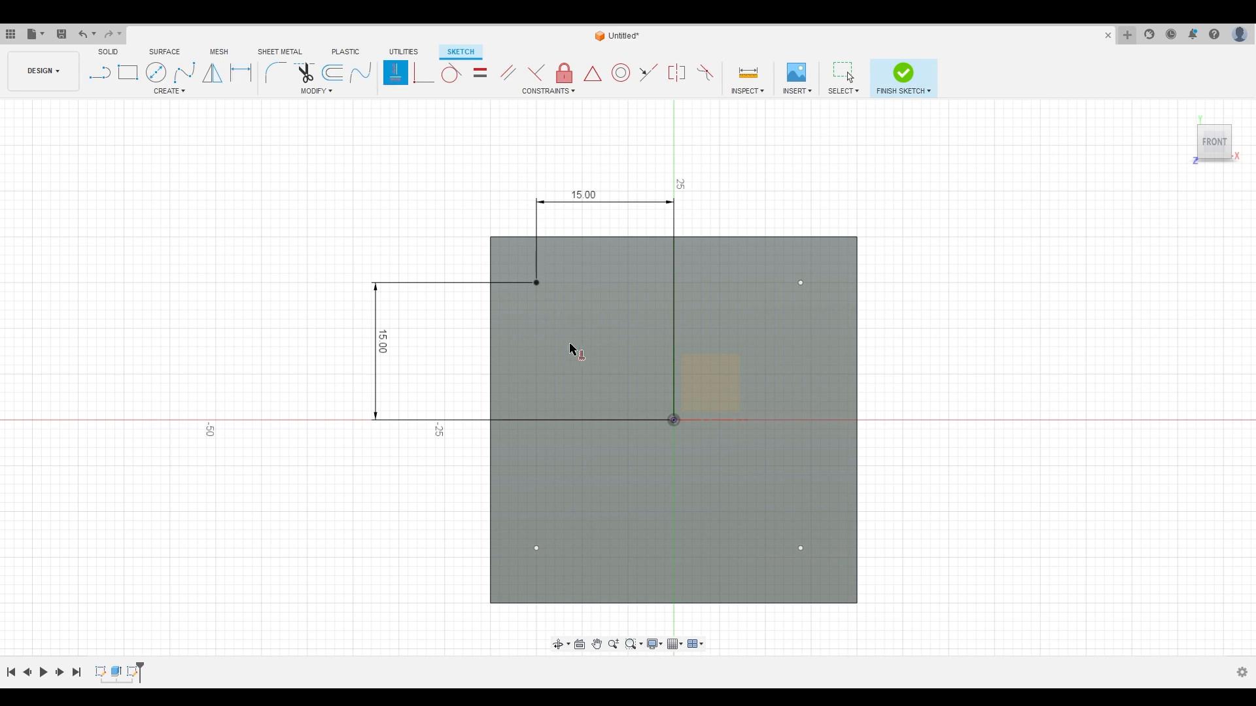
pyautogui.click(536, 283)
pyautogui.click(801, 283)
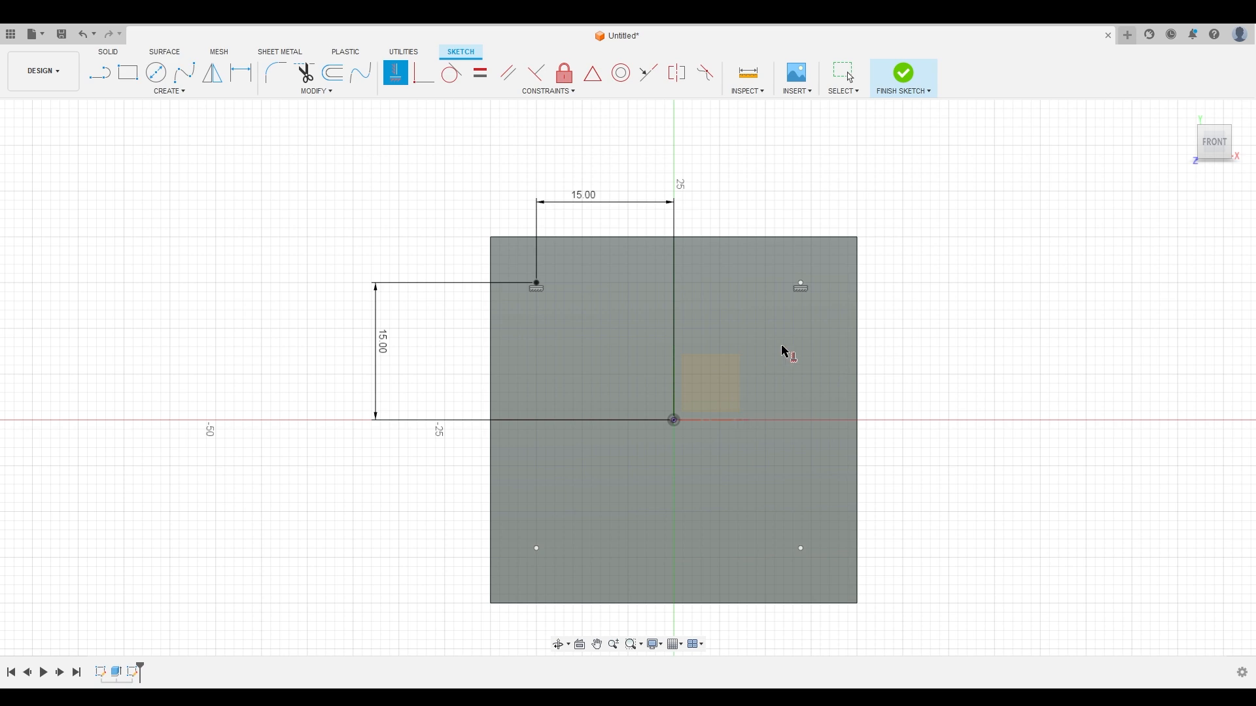
pyautogui.click(802, 283)
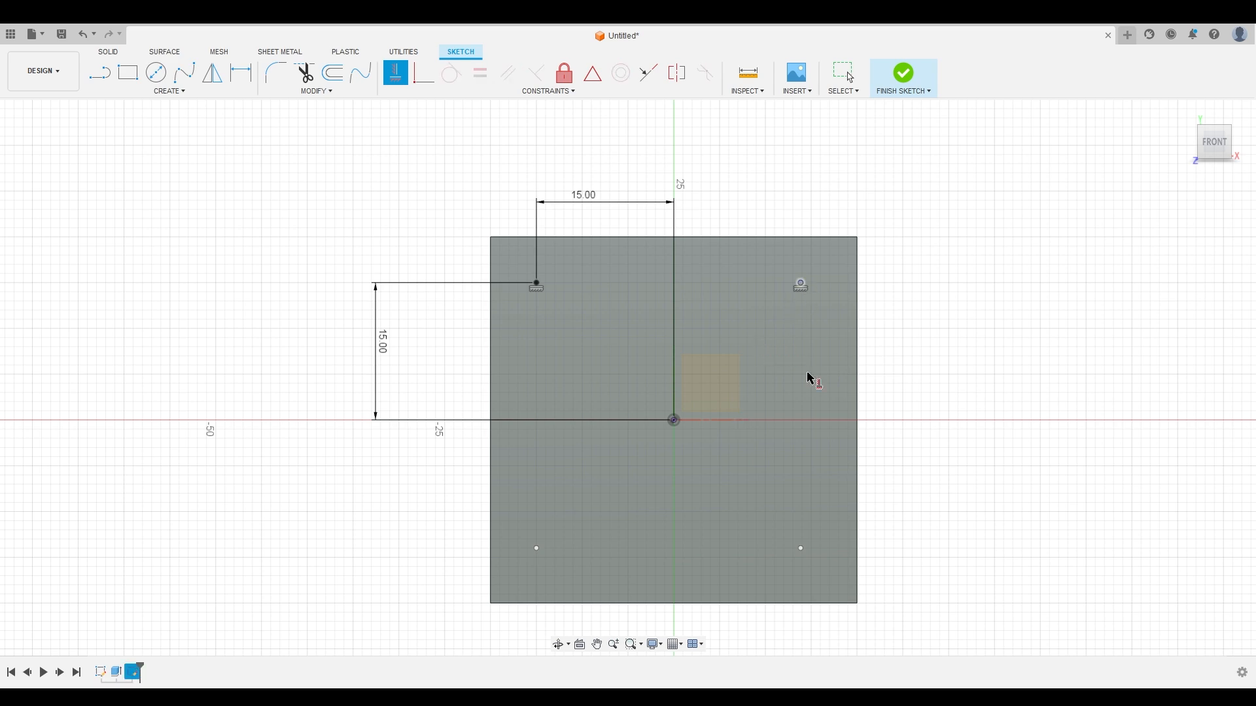
pyautogui.click(800, 548)
pyautogui.click(536, 548)
pyautogui.click(801, 548)
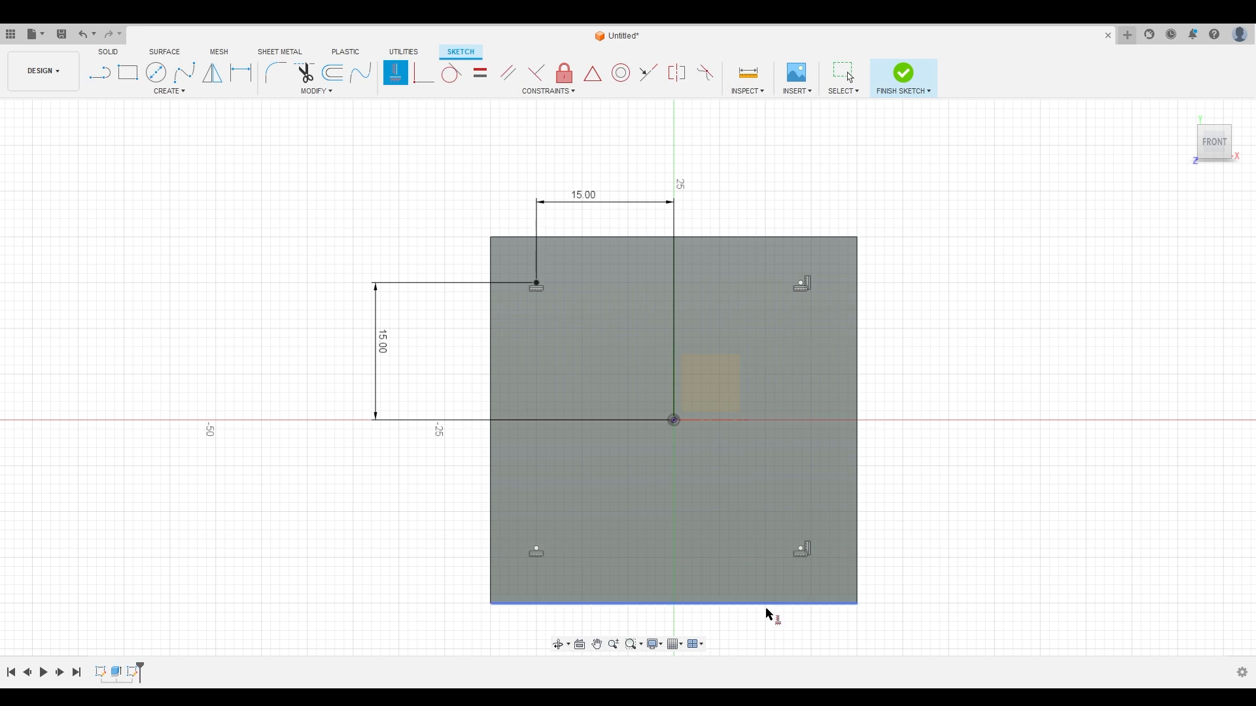
pyautogui.click(537, 549)
pyautogui.click(537, 284)
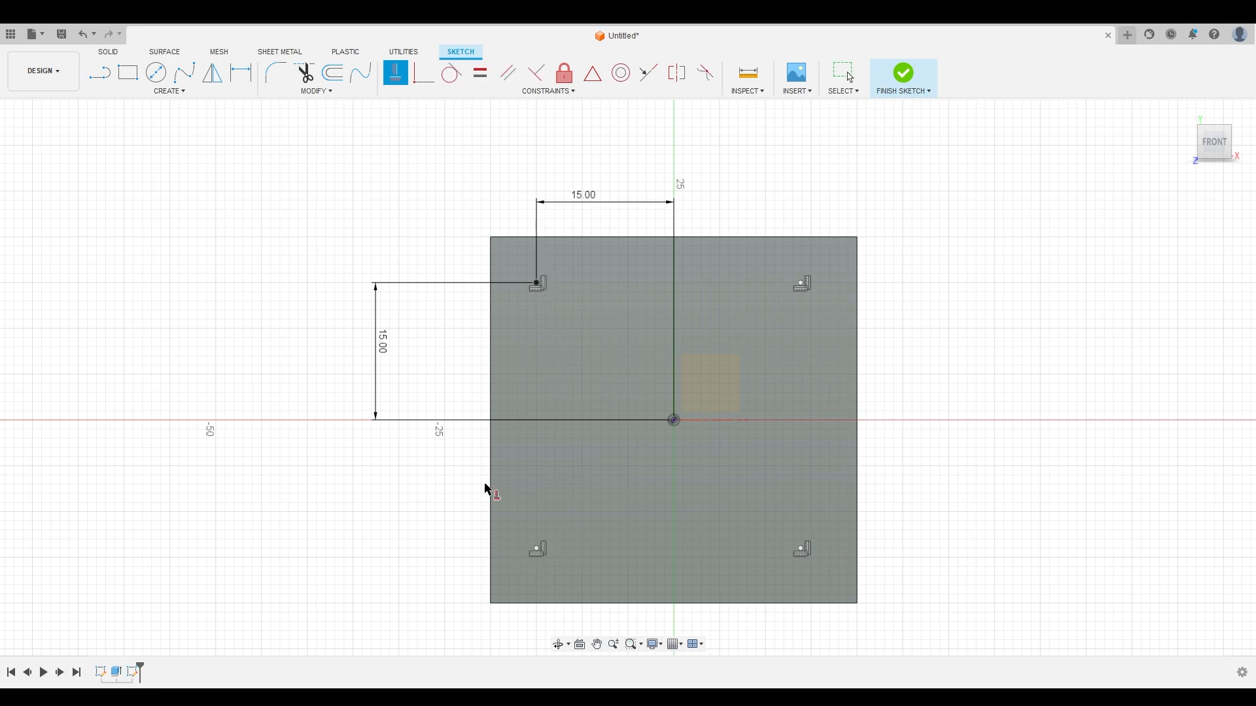
# Step: Dimension the horizontal distance between the two upper points to 30 mm
pyautogui.press('d')
pyautogui.click(537, 283)
pyautogui.click(800, 283)
pyautogui.click(669, 153)
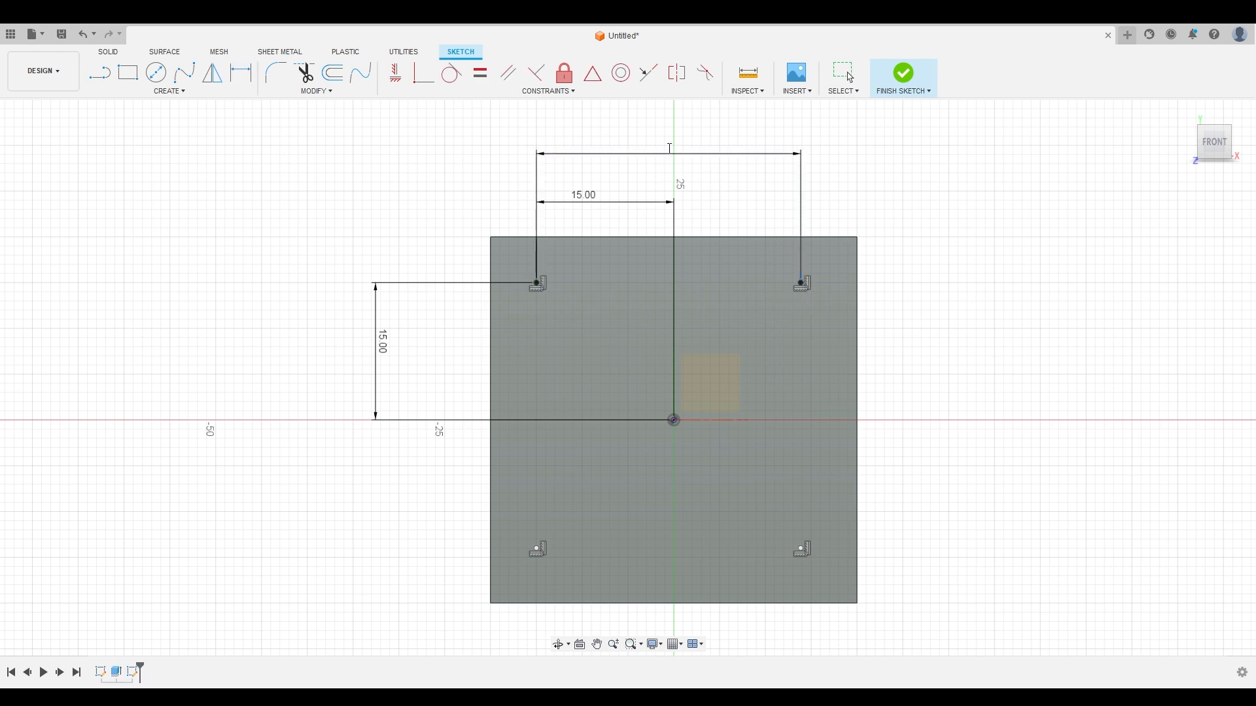
pyautogui.press('Return')
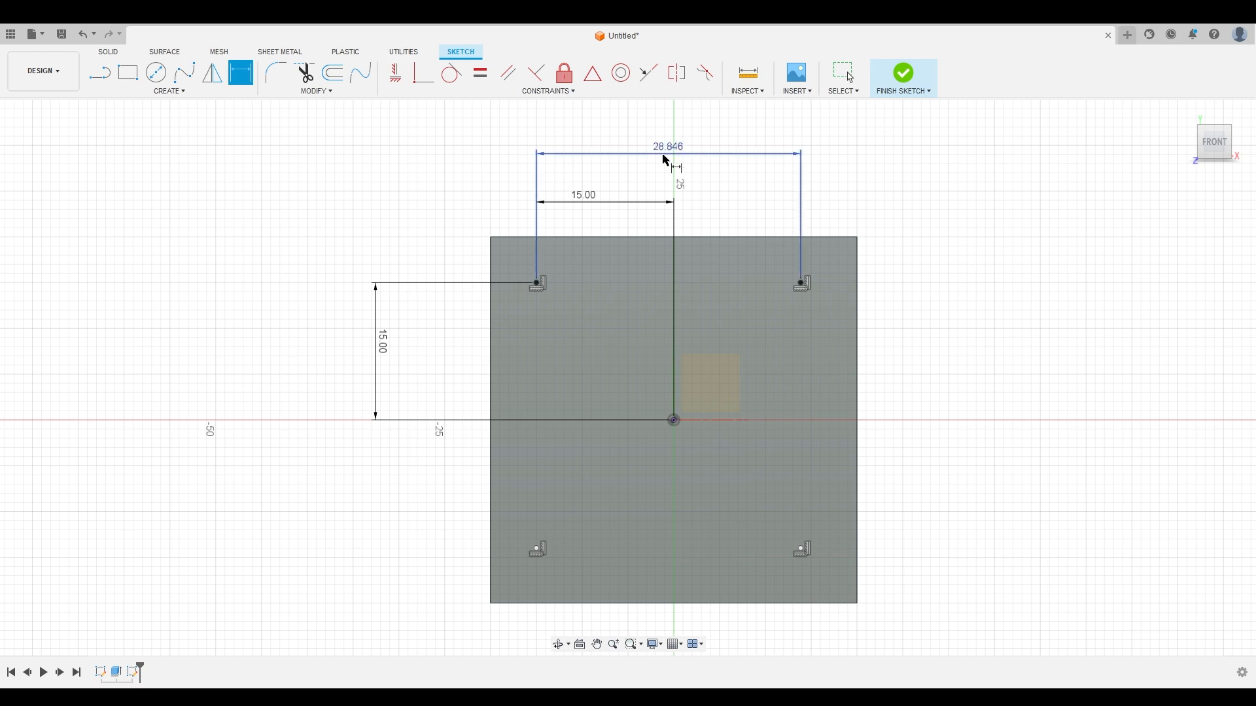
pyautogui.doubleClick(672, 146)
pyautogui.write('30')
pyautogui.press('Return')
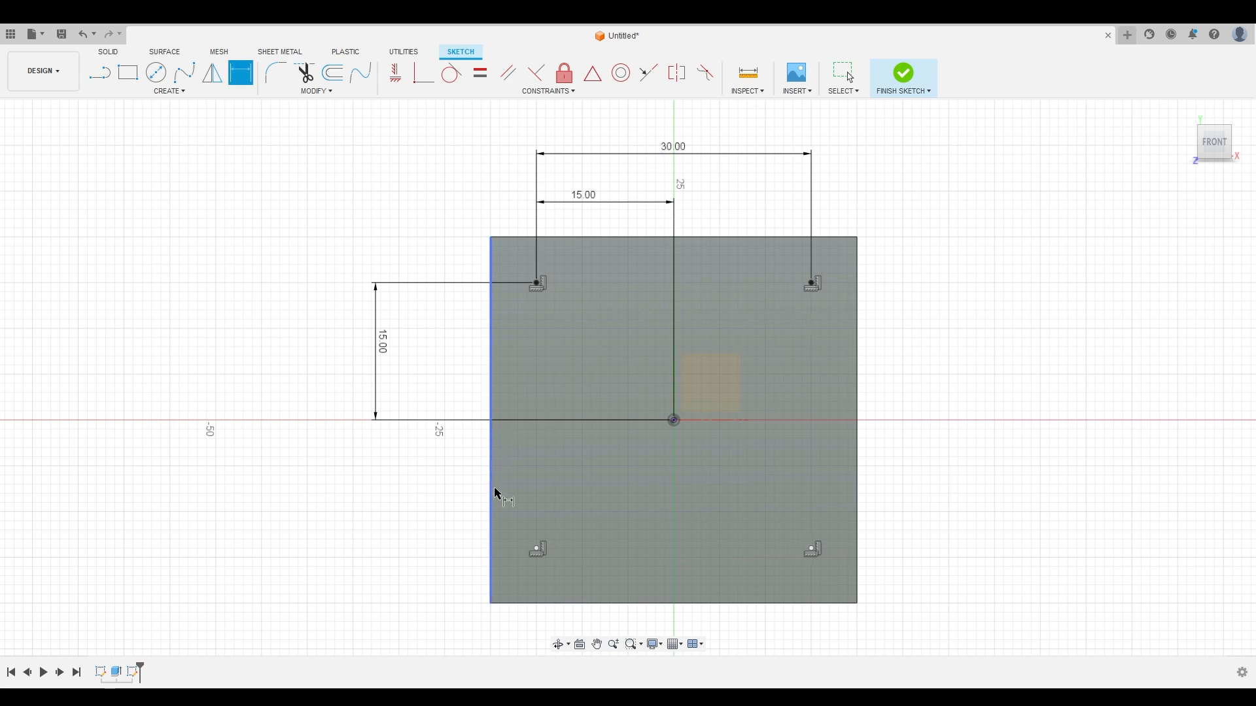
# Step: Dimension the lower-left point 15 mm vertically below the origin
pyautogui.click(673, 420)
pyautogui.click(537, 548)
pyautogui.click(387, 531)
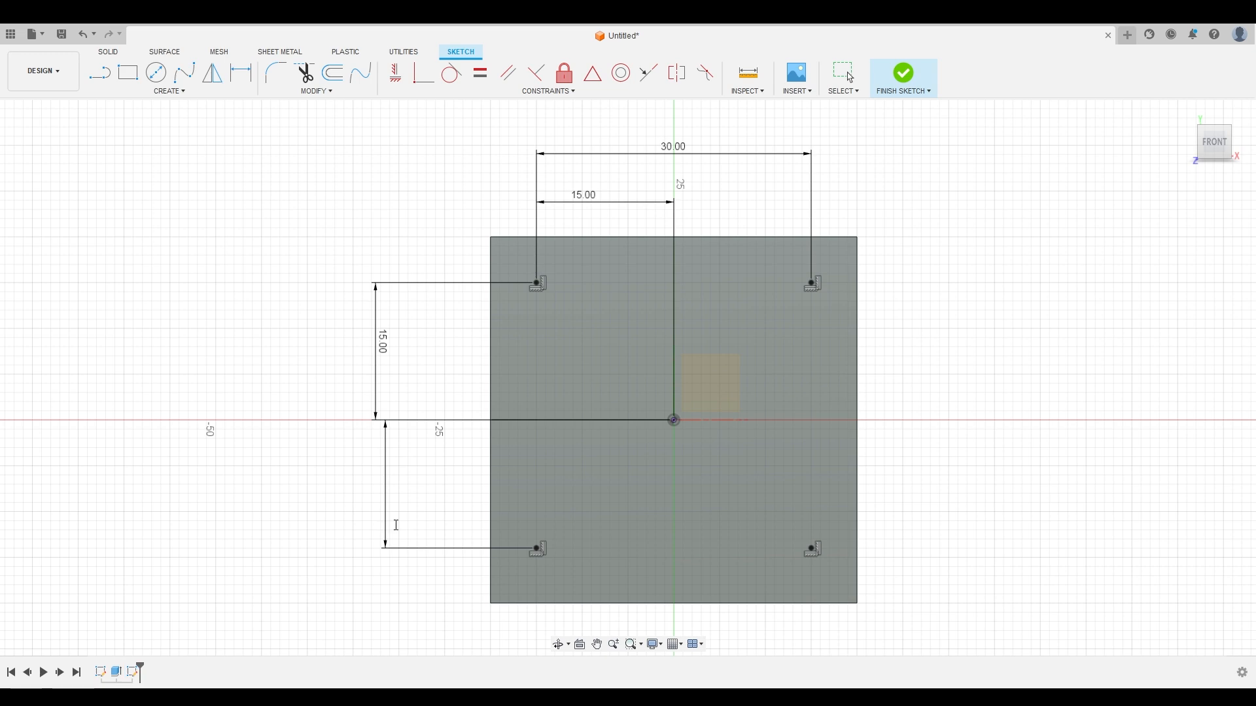
pyautogui.write('15')
pyautogui.press('Return')
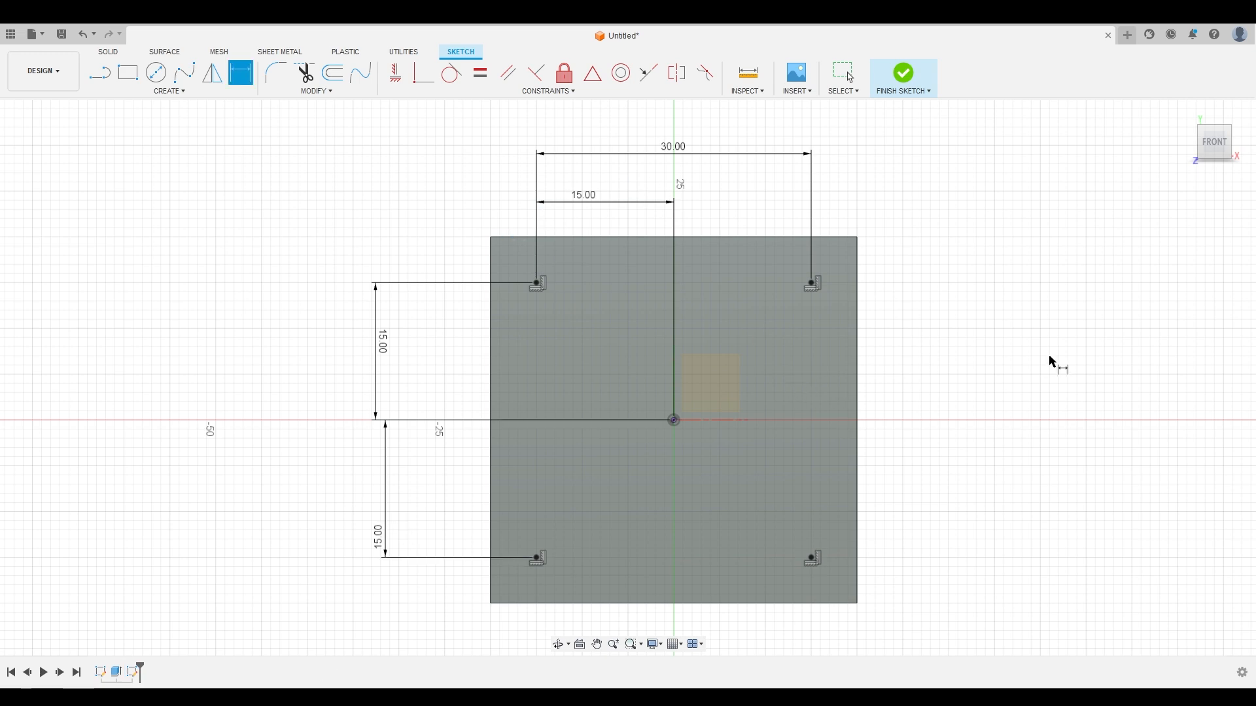
pyautogui.press('Escape')
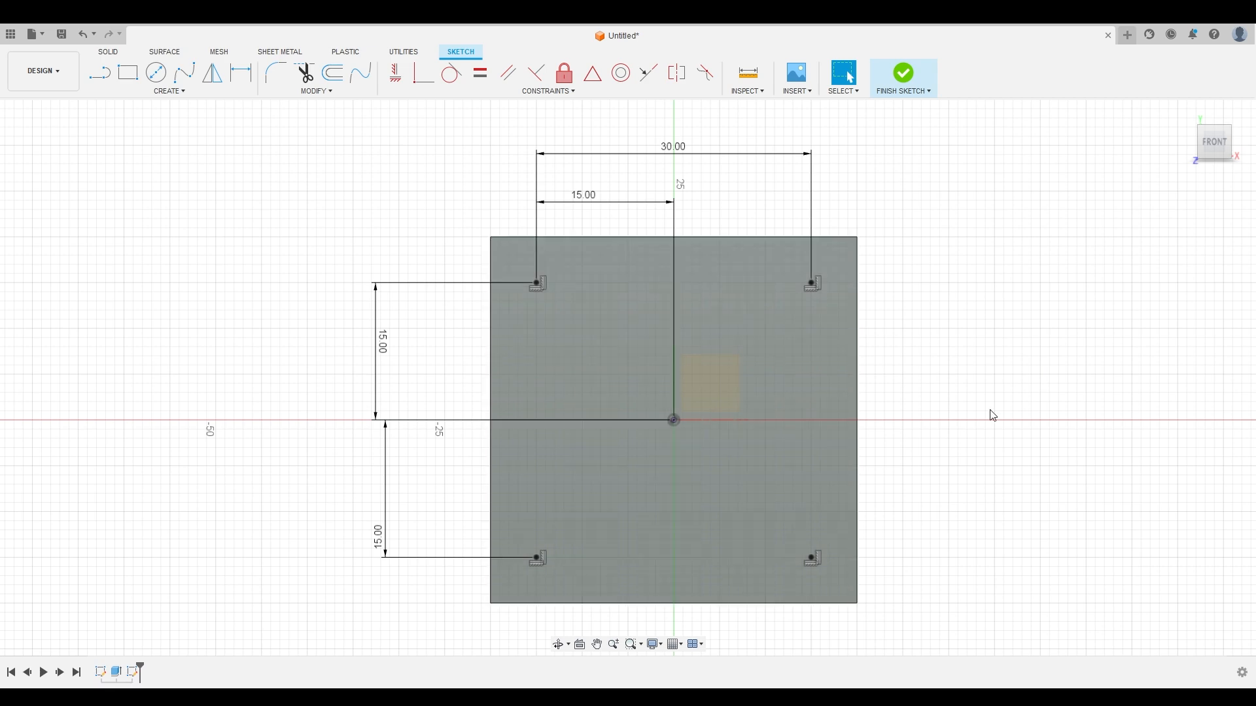
# Step: Check the four corner points on the front face and finish the sketch
pyautogui.moveTo(963, 413); pyautogui.dragTo(947, 401, button='middle')
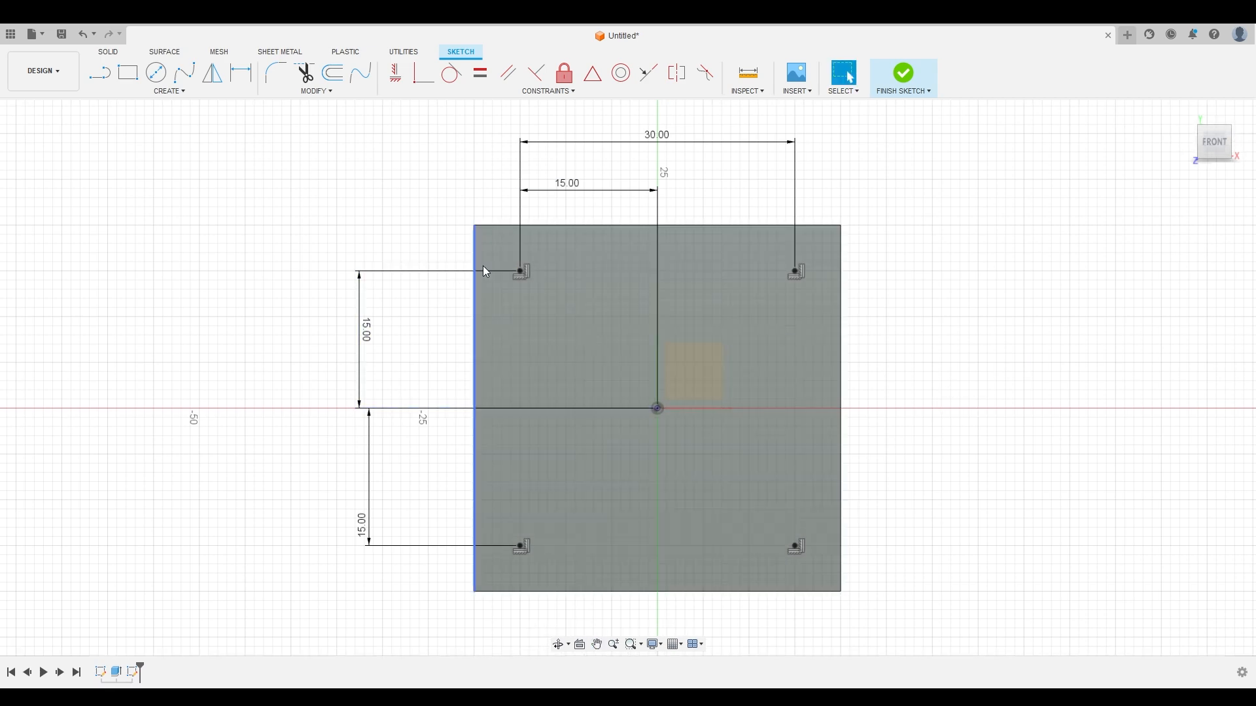
pyautogui.click(796, 272)
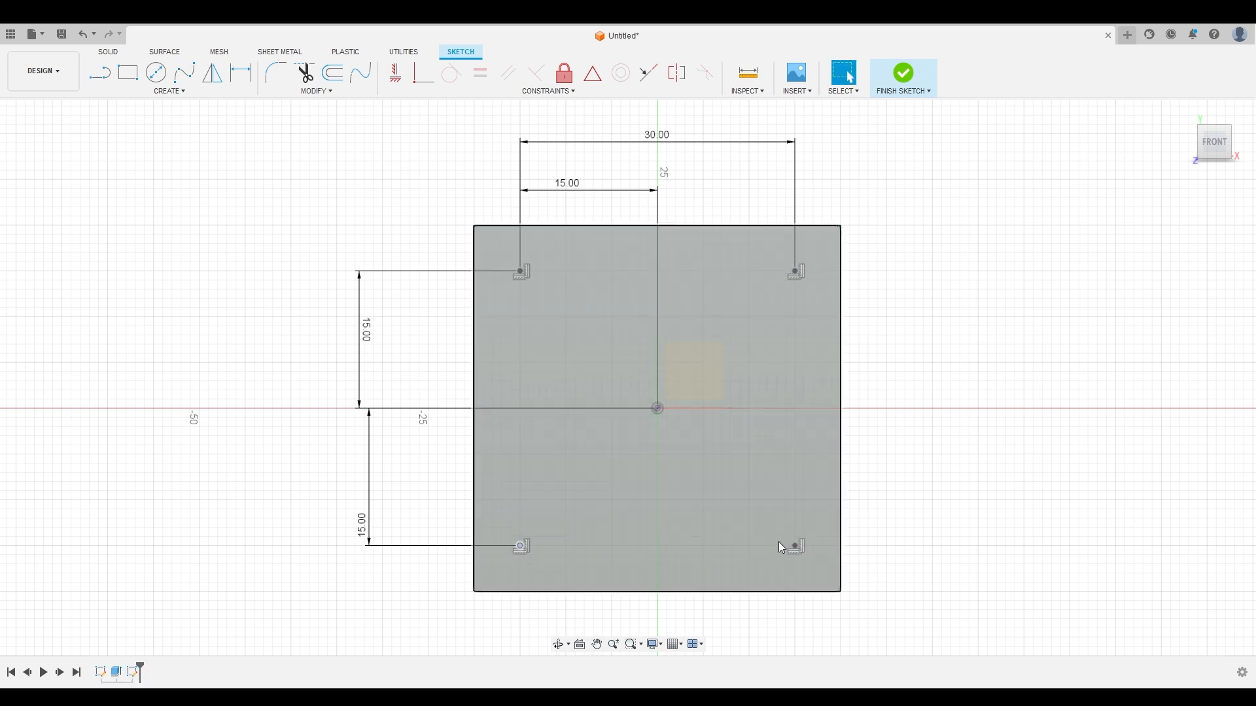
pyautogui.click(794, 547)
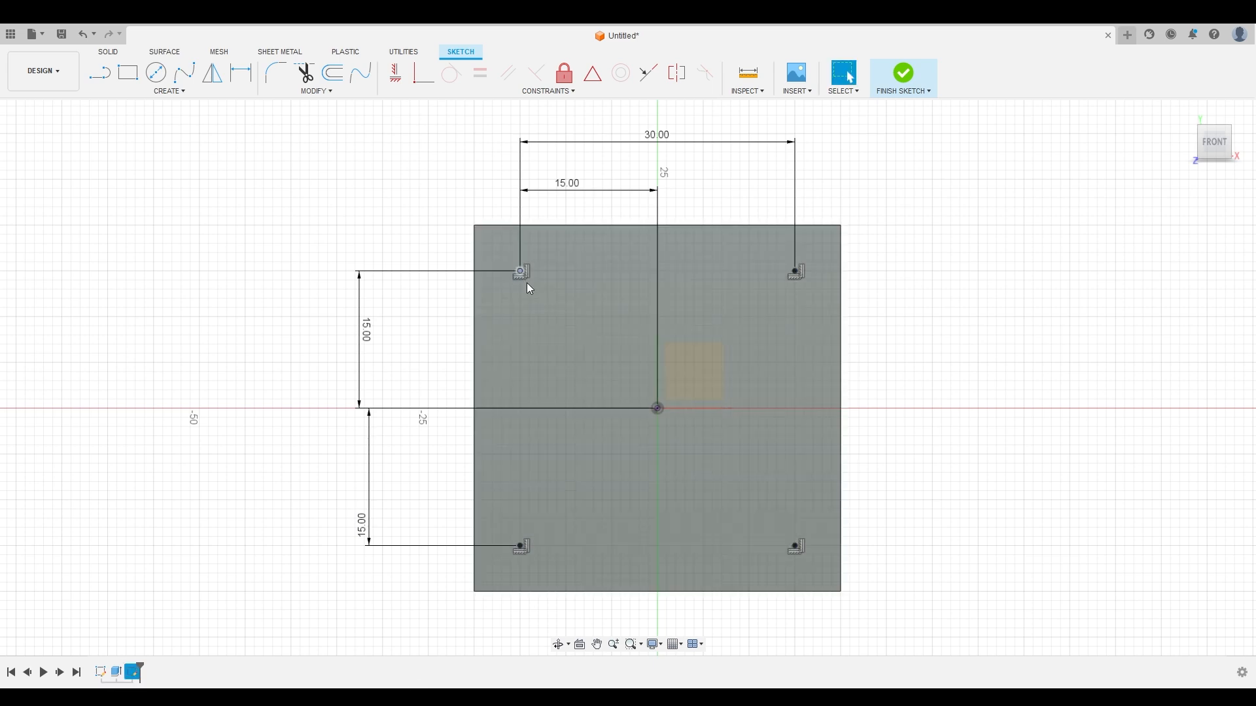
pyautogui.click(942, 442)
pyautogui.click(904, 74)
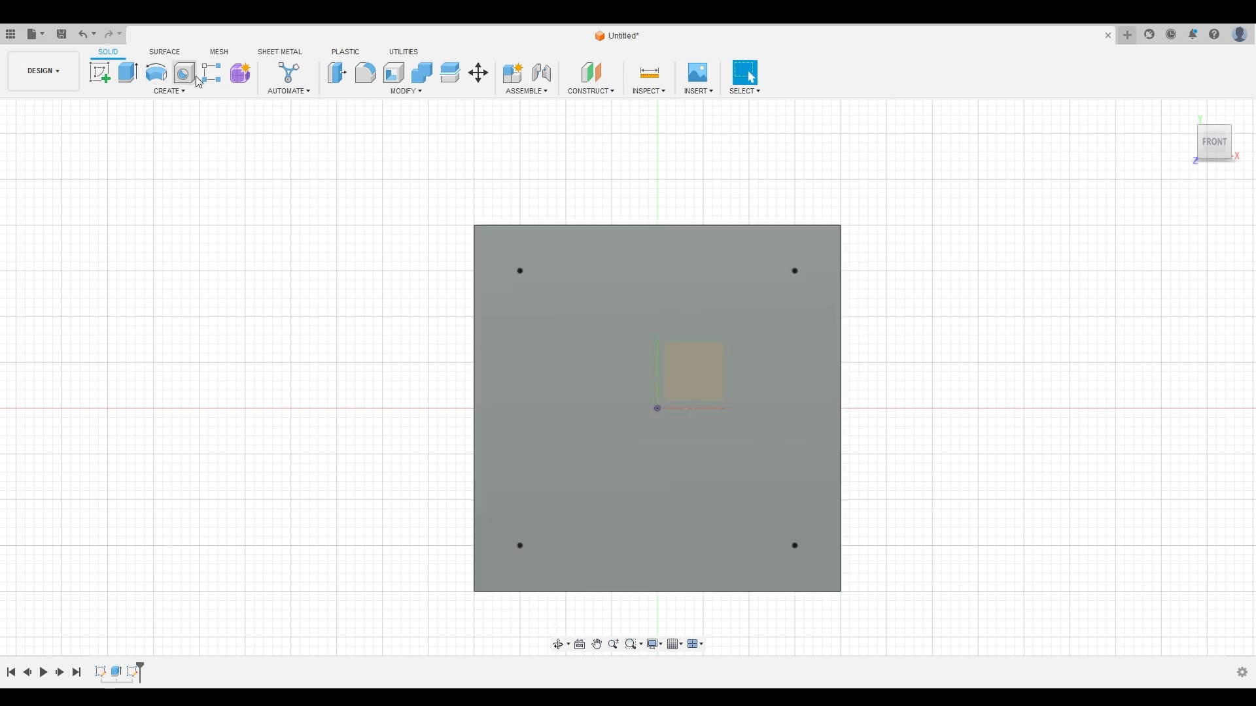
# Step: Start a Hole feature on the front face and position a hole at each of the four sketch points
pyautogui.click(193, 77)
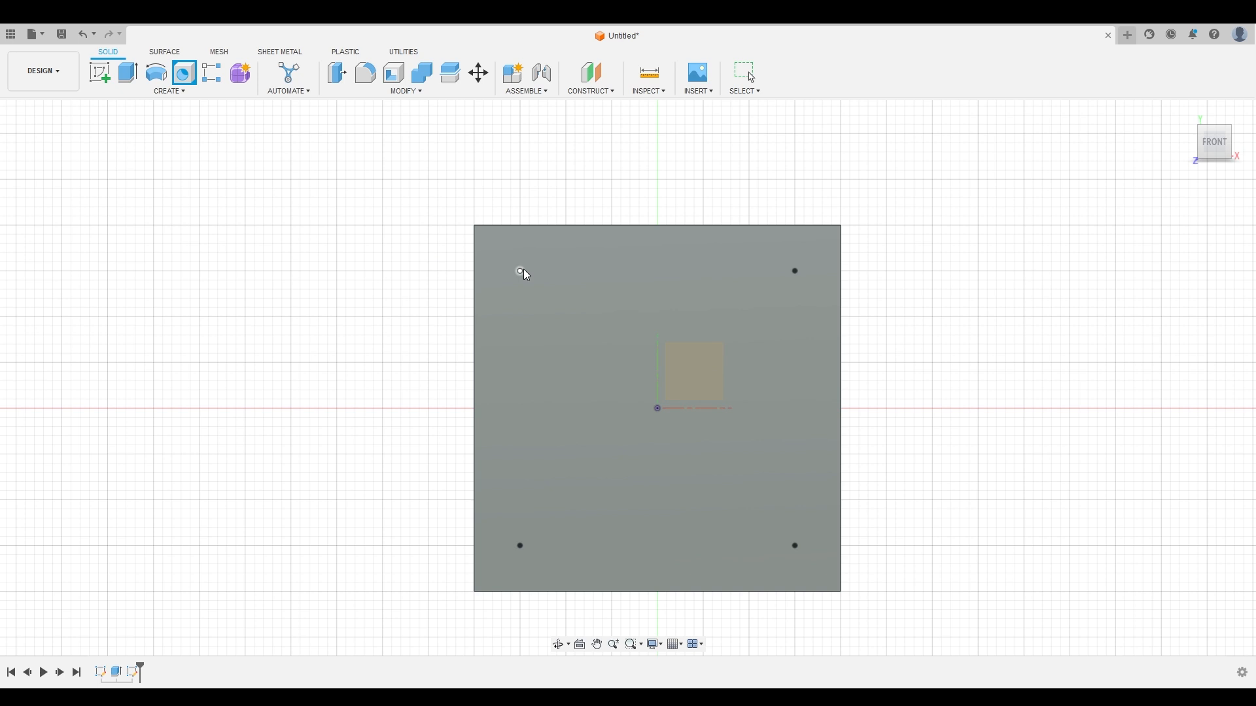
pyautogui.click(523, 272)
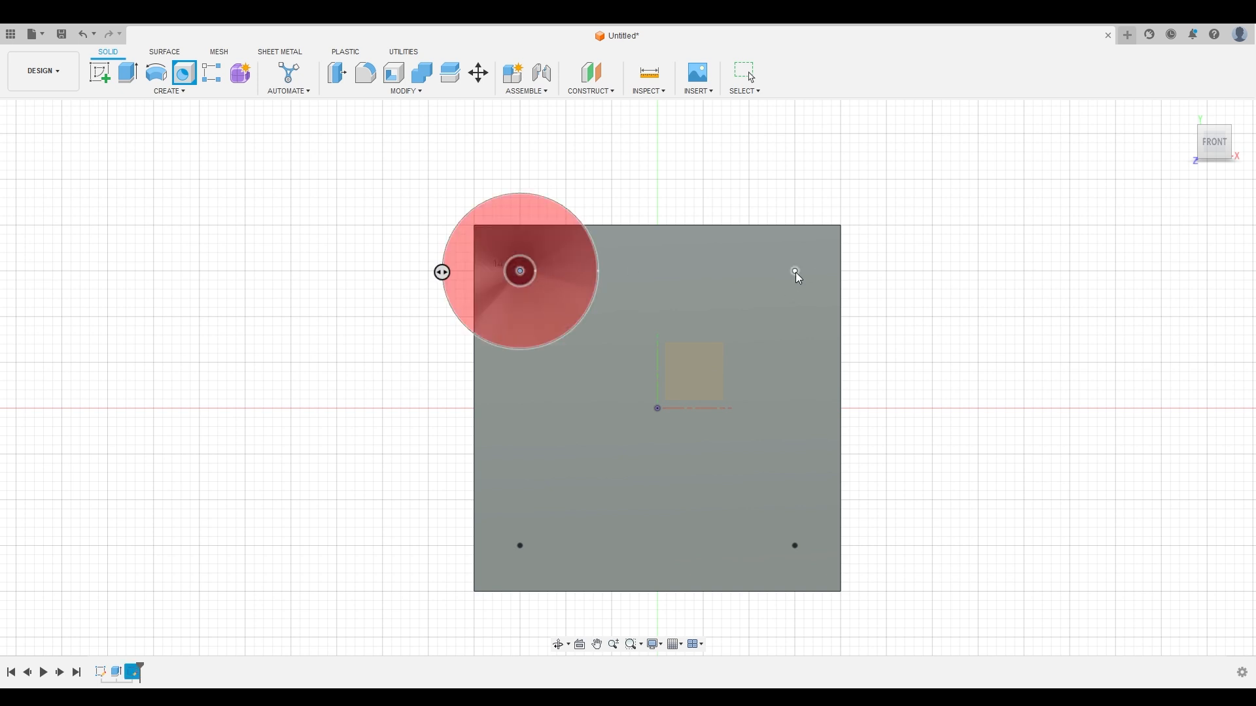
pyautogui.click(794, 272)
pyautogui.click(795, 547)
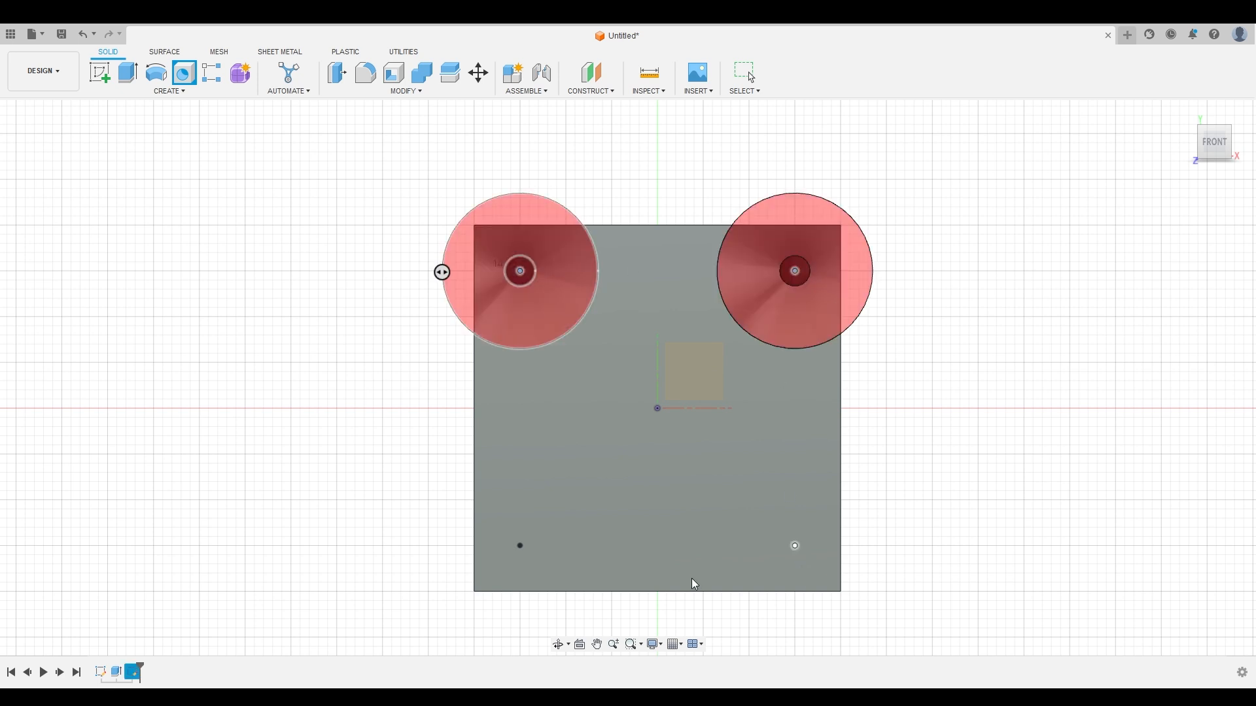
pyautogui.click(520, 547)
pyautogui.moveTo(975, 471)
pyautogui.keyDown('shift'); pyautogui.mouseDown(button='middle')
pyautogui.moveTo(962, 434)
pyautogui.moveTo(970, 410)
pyautogui.mouseUp(button='middle'); pyautogui.keyUp('shift')
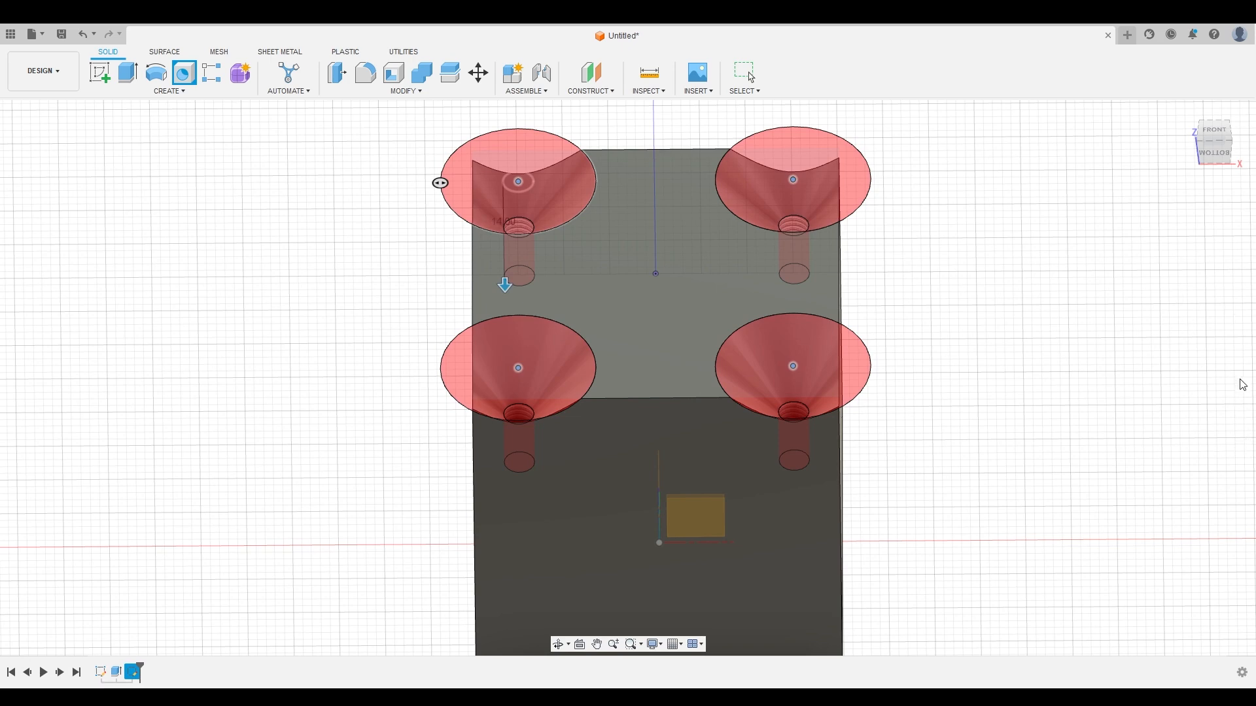
# Step: Create the four holes as counterbore holes with a depth of 40 mm
pyautogui.click(1138, 299)
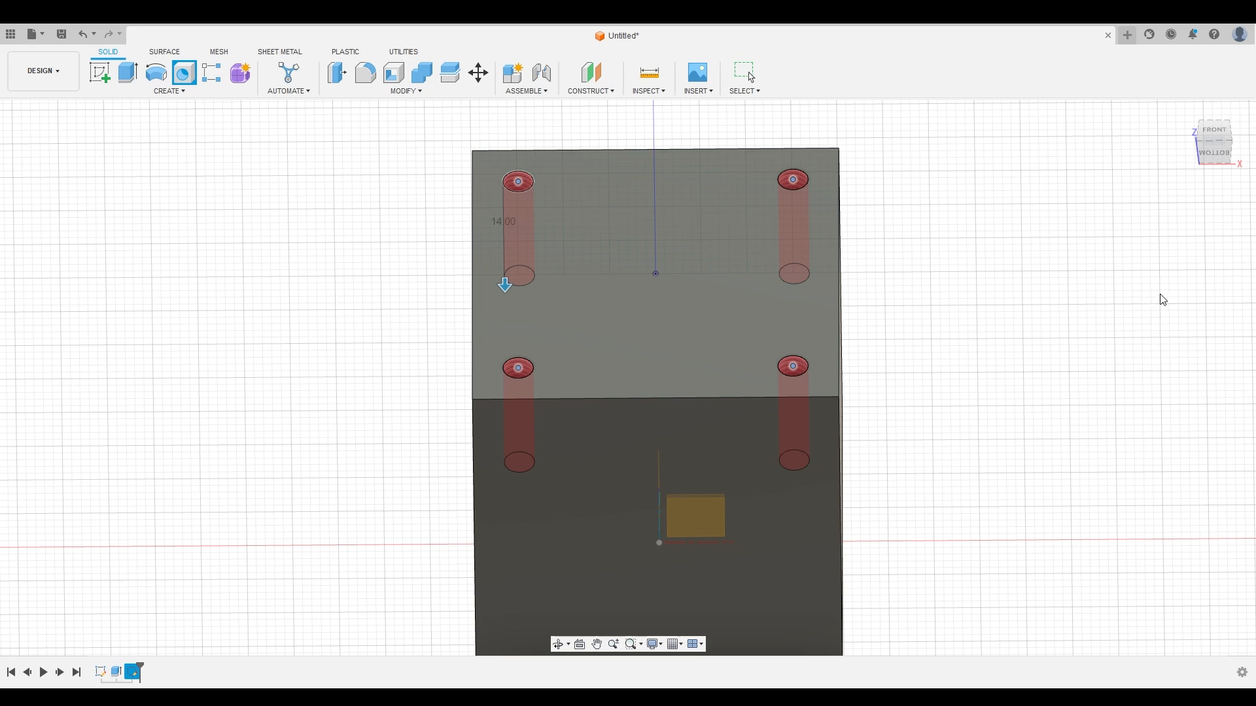
pyautogui.click(1161, 299)
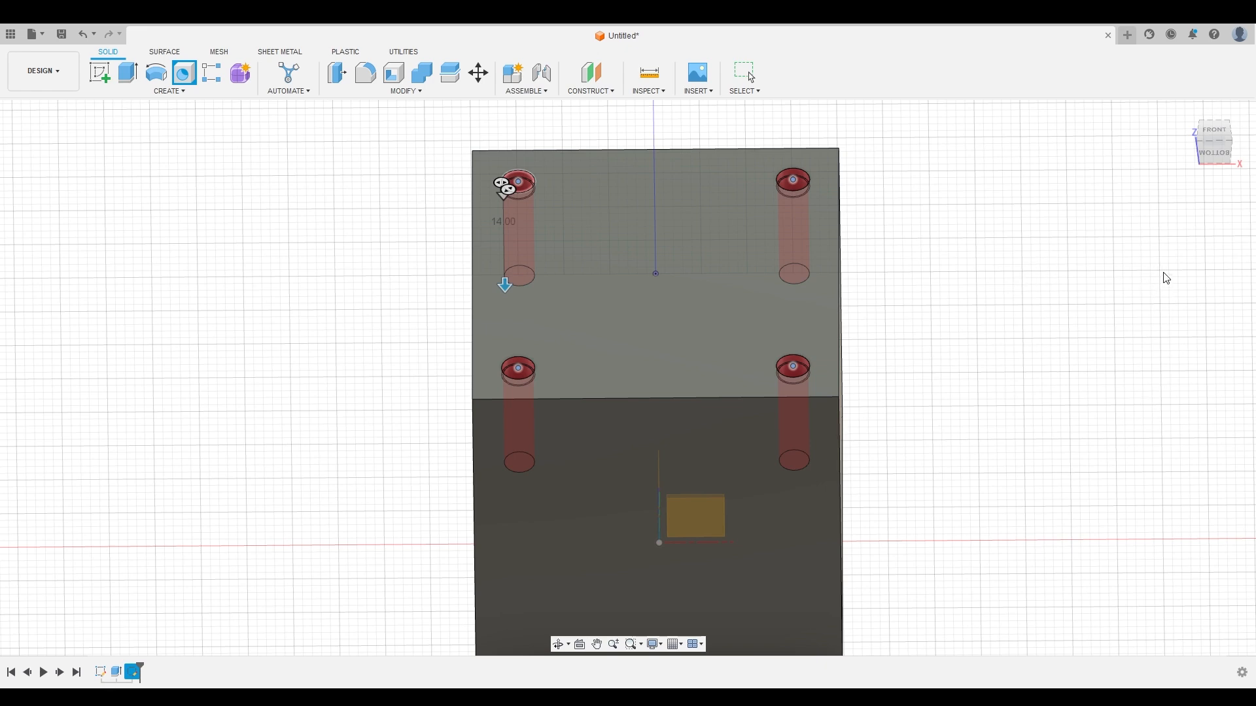
pyautogui.click(1160, 322)
pyautogui.keyDown('shift'); pyautogui.moveTo(940, 420); pyautogui.dragTo(869, 406, button='middle'); pyautogui.keyUp('shift')
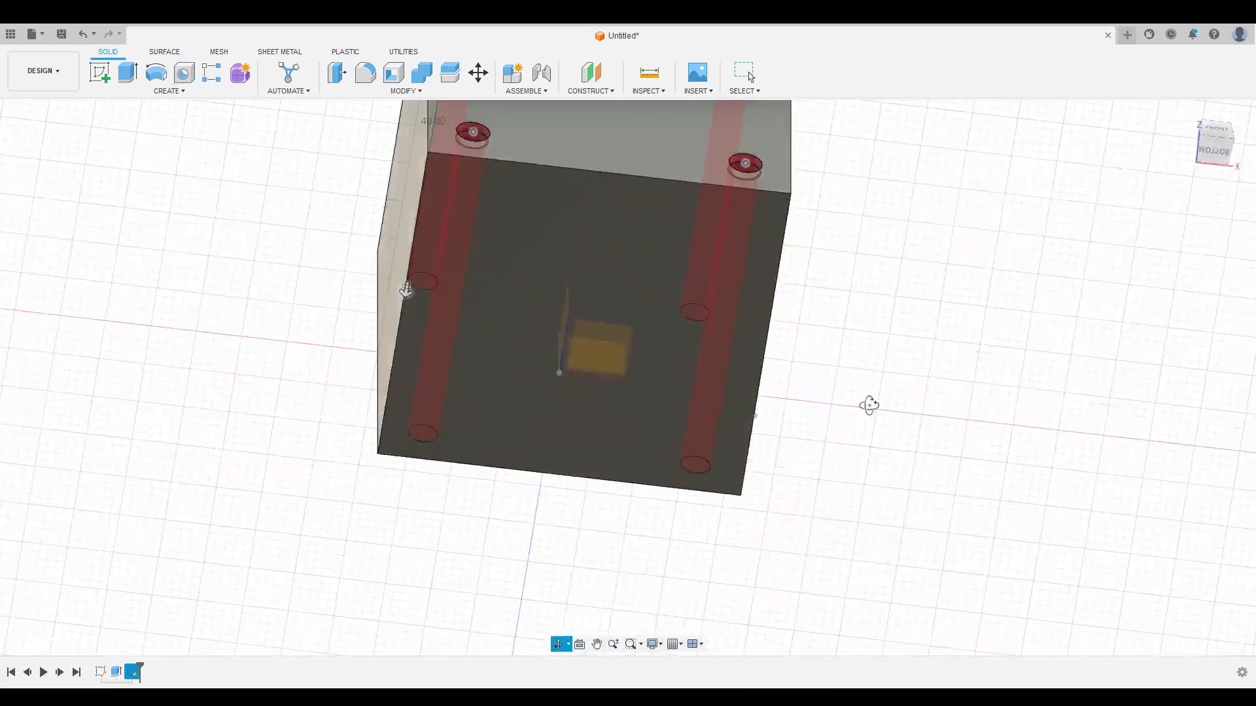
pyautogui.moveTo(841, 359); pyautogui.dragTo(902, 451, button='middle')
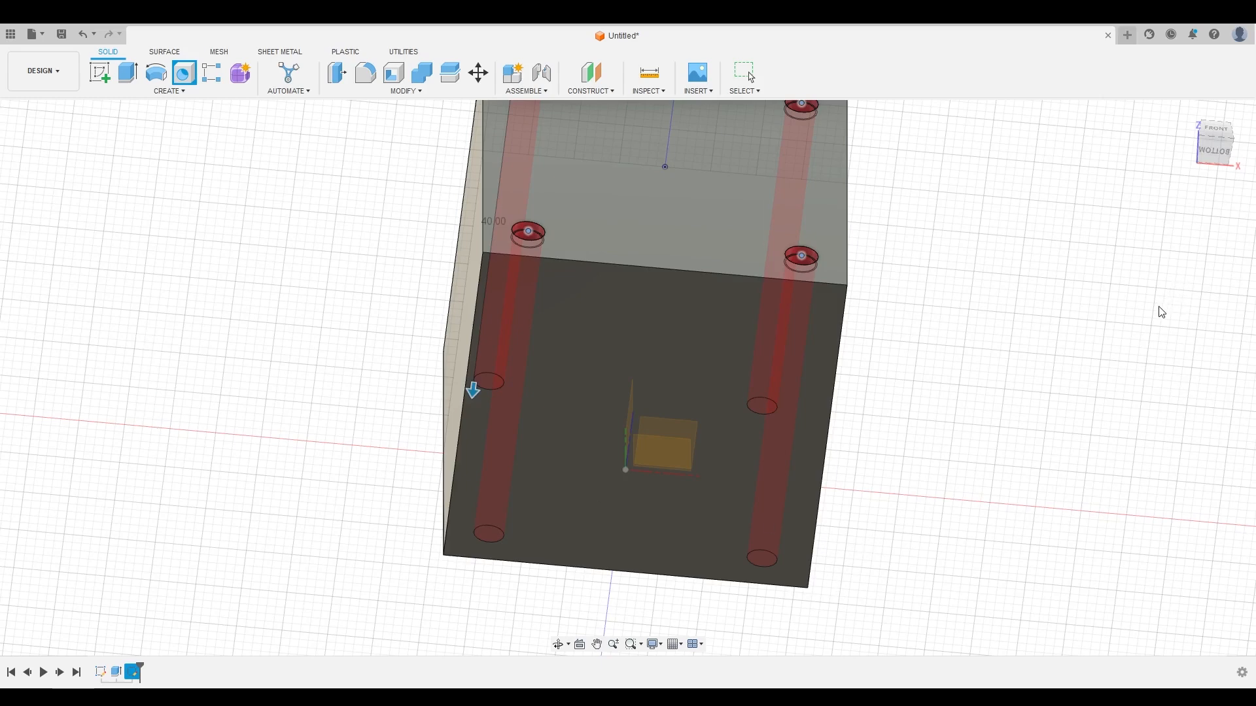
pyautogui.keyDown('shift'); pyautogui.moveTo(976, 480); pyautogui.dragTo(923, 418, button='middle'); pyautogui.keyUp('shift')
pyautogui.moveTo(910, 245); pyautogui.dragTo(913, 298, button='middle')
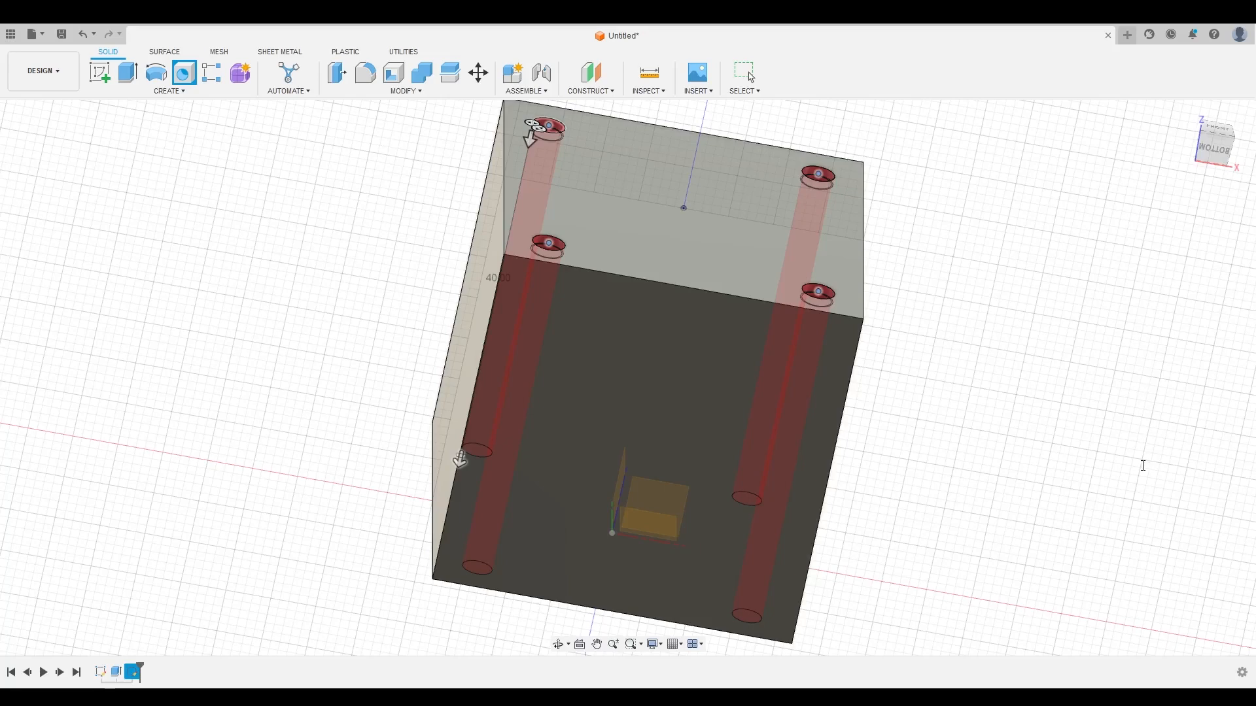
pyautogui.press('Return')
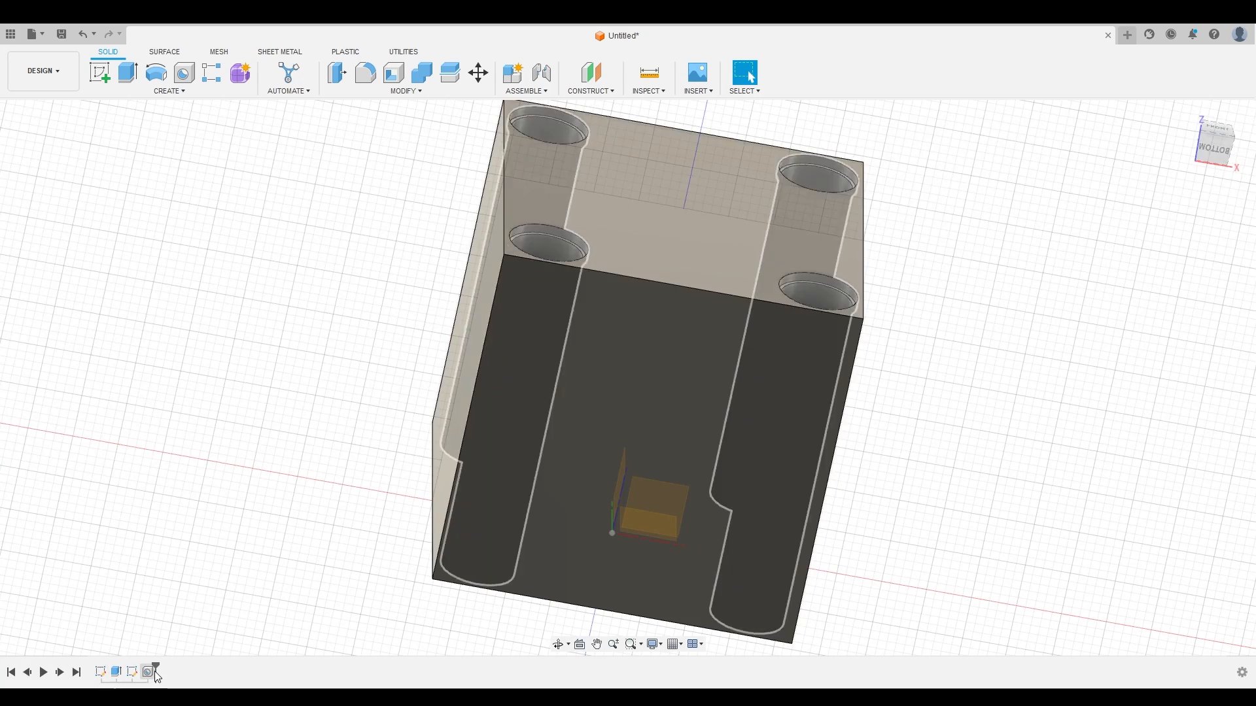
# Step: Reopen the counterbore hole feature for editing and set the hole diameter to 5 mm
pyautogui.doubleClick(149, 673)
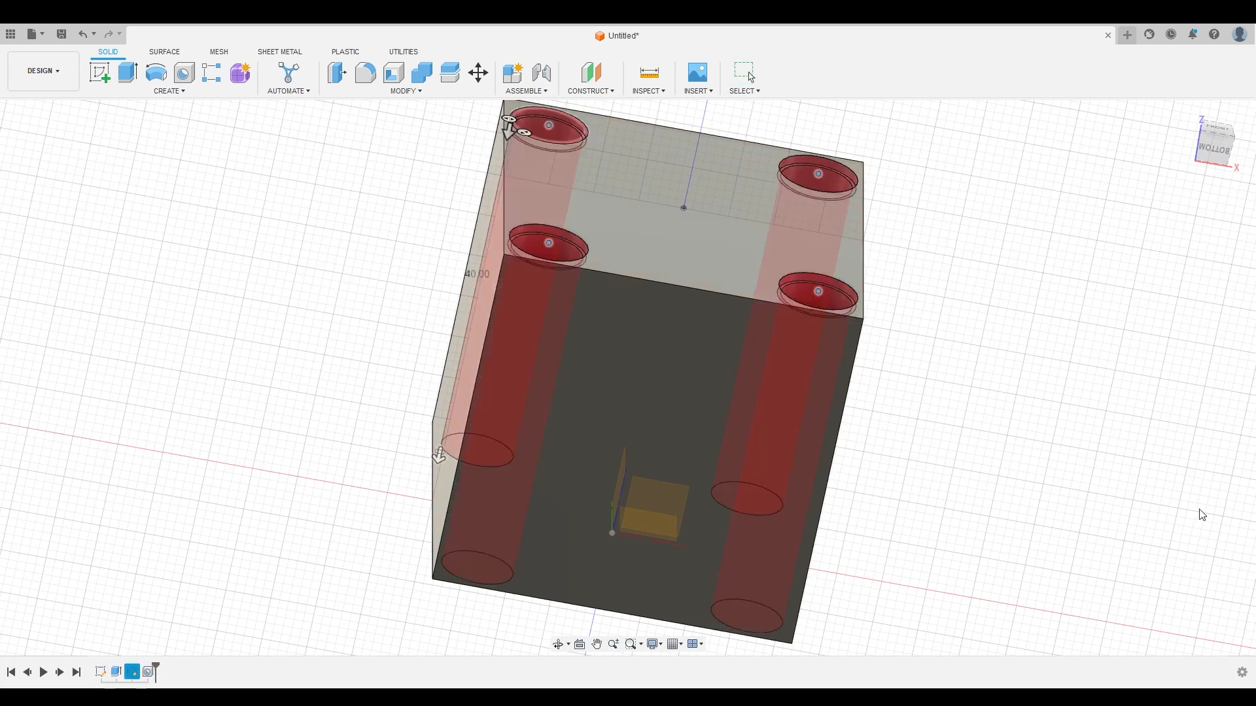
pyautogui.click(751, 77)
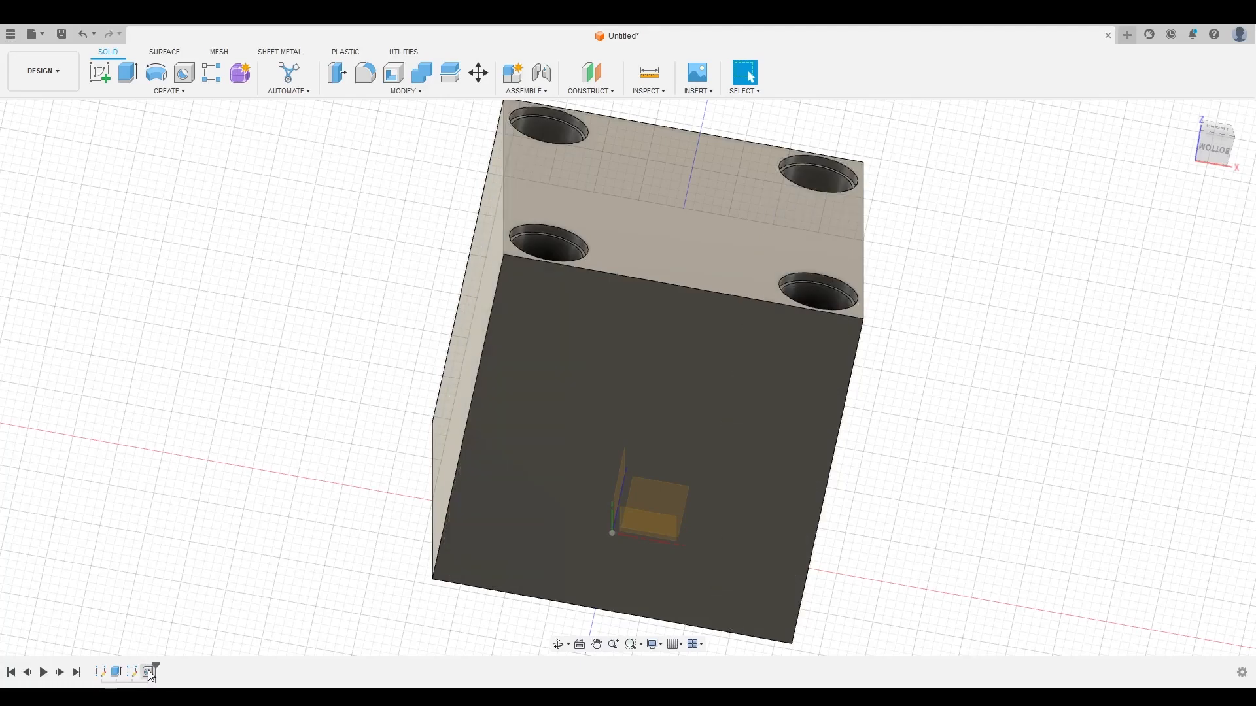
pyautogui.doubleClick(150, 673)
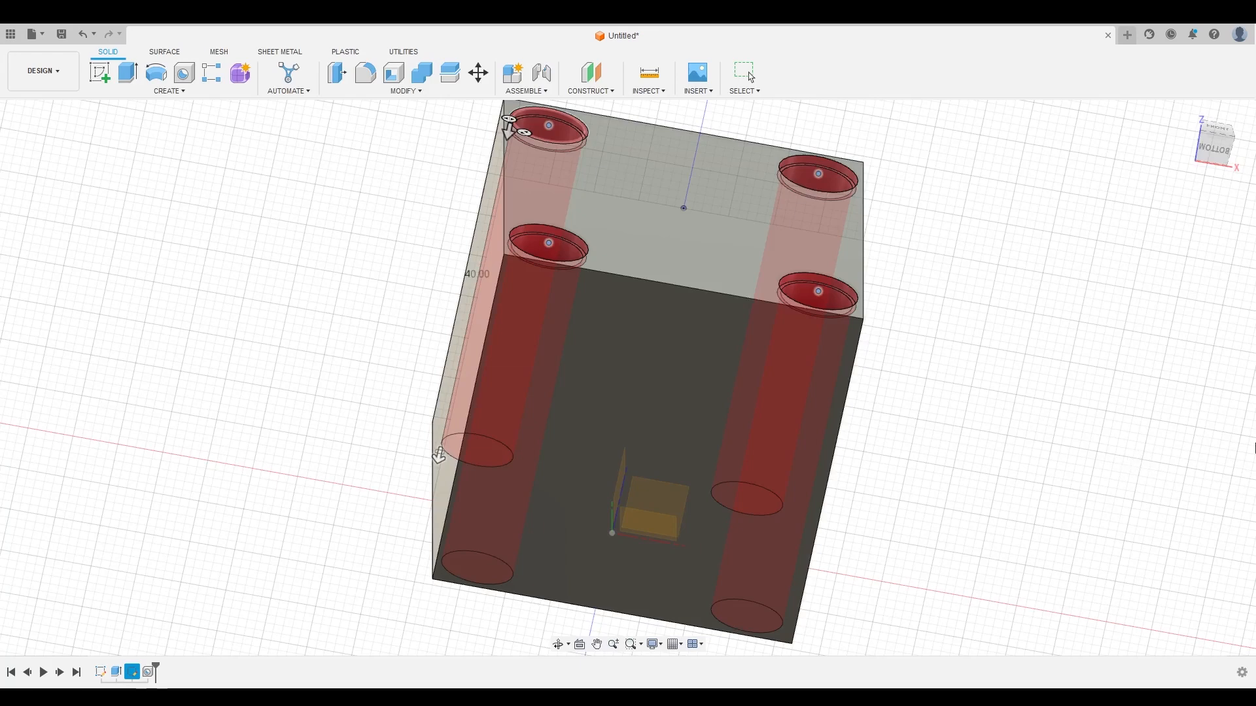
pyautogui.write('5')
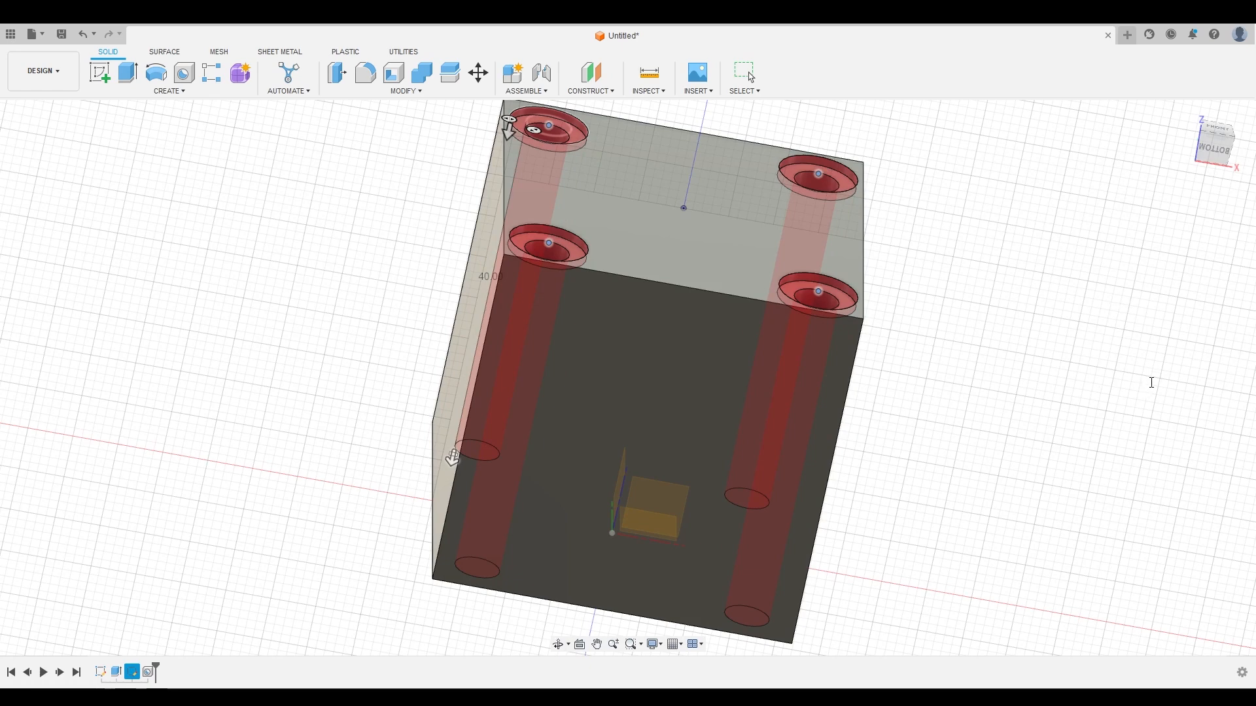
# Step: Set the counterbore diameter to 8 mm and its depth to 5 mm, and apply the changes to the four holes
pyautogui.write('8')
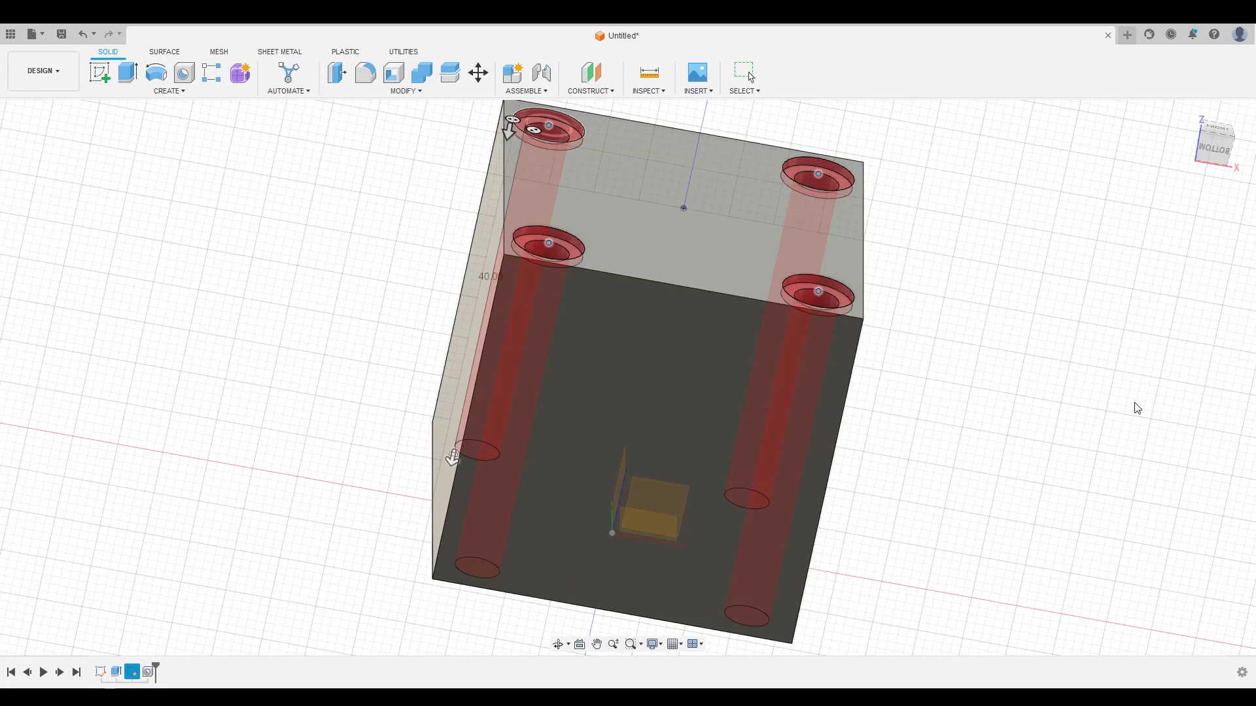
pyautogui.write('6')
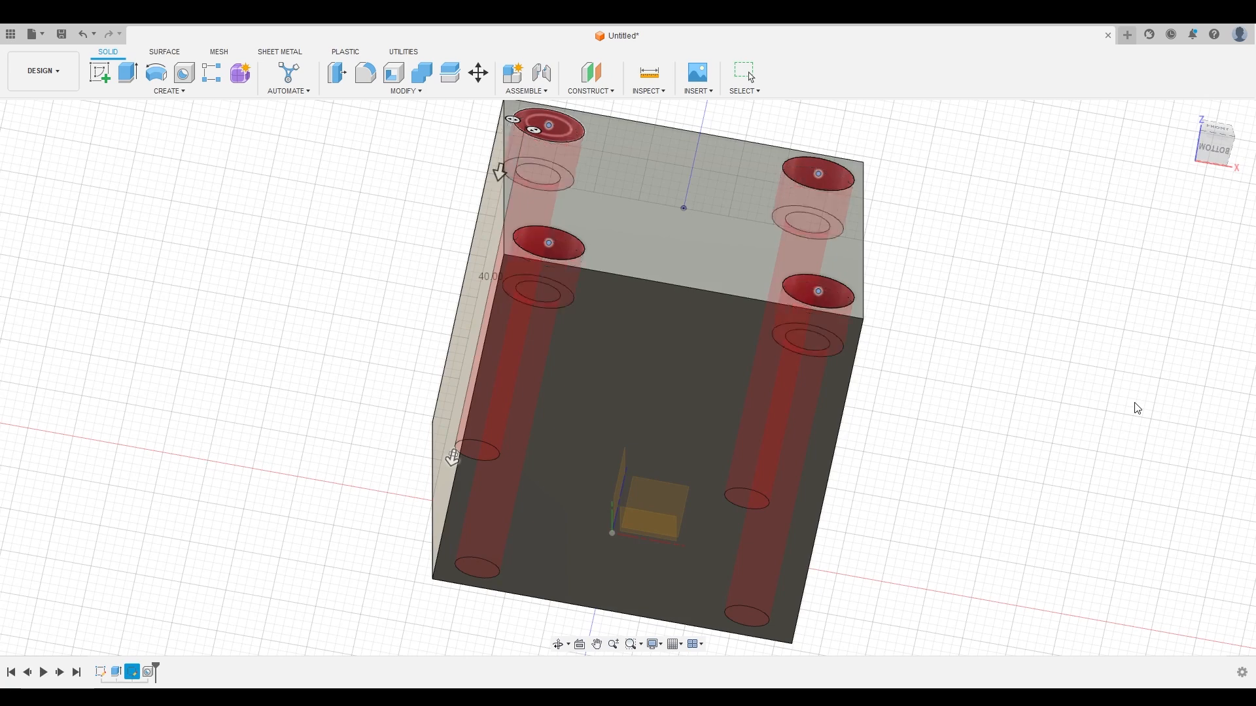
pyautogui.write('5')
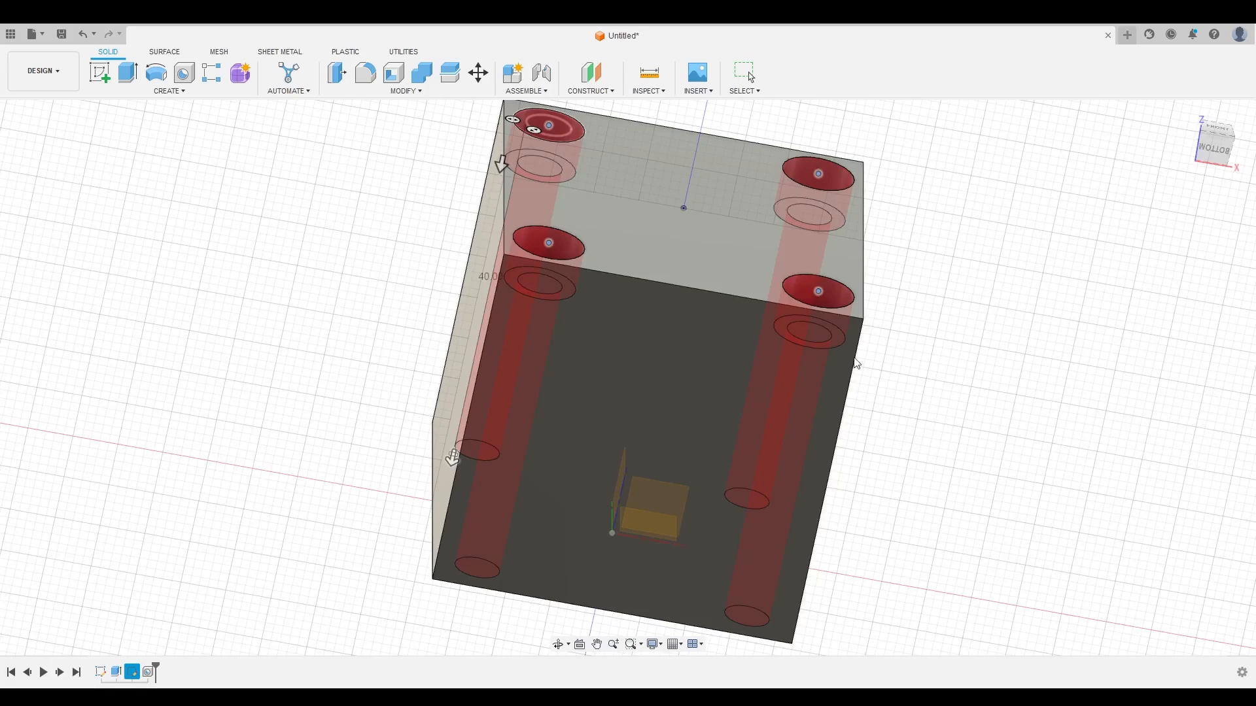
pyautogui.keyDown('shift'); pyautogui.moveTo(864, 318); pyautogui.dragTo(891, 336, button='middle'); pyautogui.keyUp('shift')
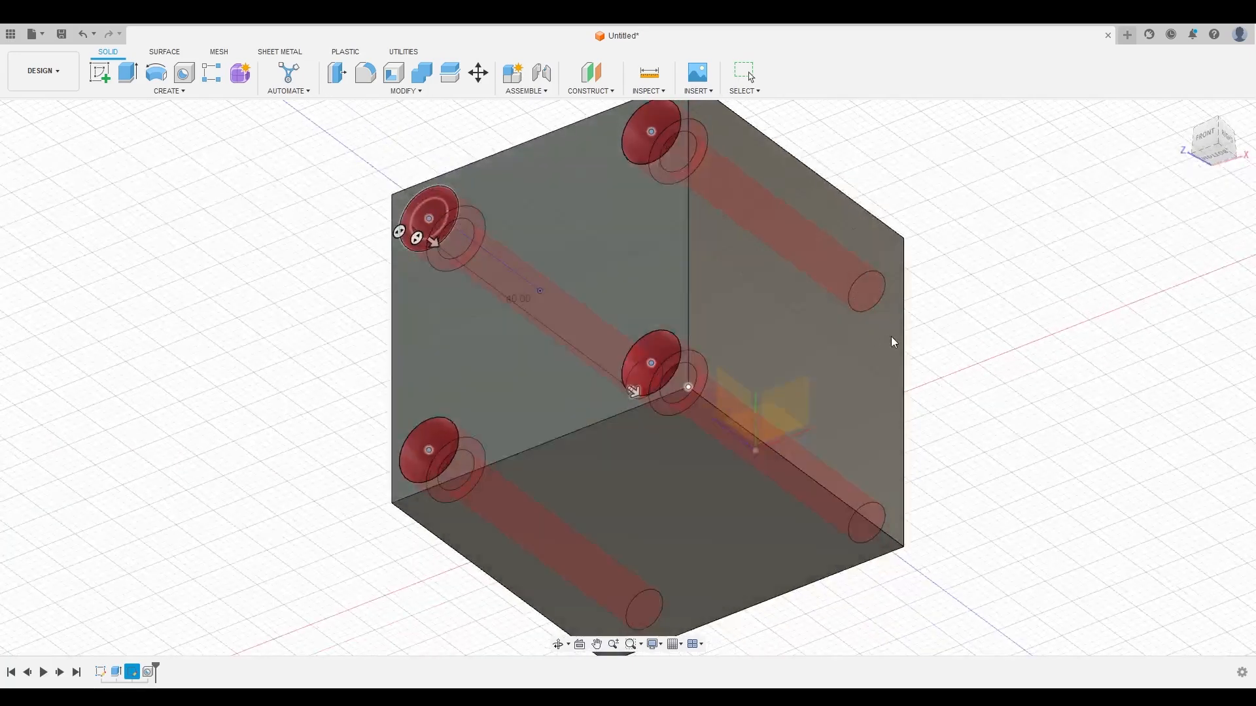
pyautogui.keyDown('shift'); pyautogui.moveTo(891, 336); pyautogui.dragTo(829, 328, button='middle'); pyautogui.keyUp('shift')
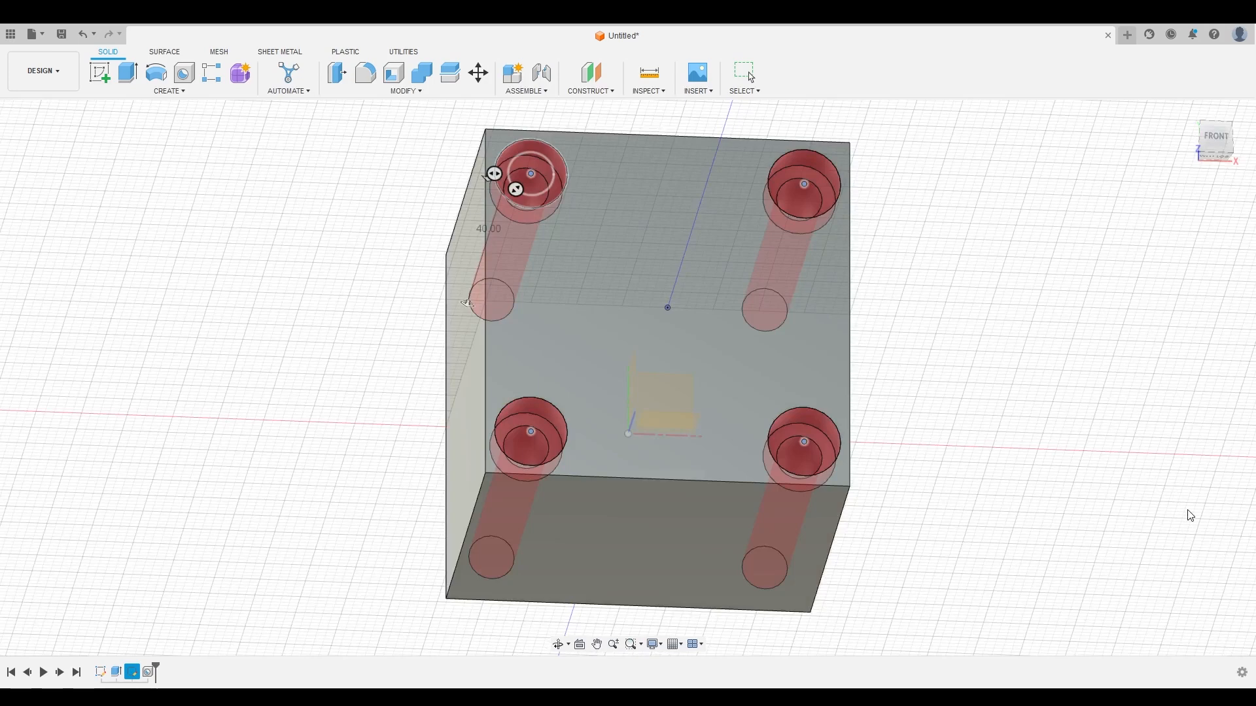
pyautogui.press('Return')
# Step: Examine the counterbored holes from the front and back of the cube and review the sketch of their four points
pyautogui.keyDown('shift'); pyautogui.moveTo(1190, 516); pyautogui.dragTo(980, 422, button='middle'); pyautogui.keyUp('shift')
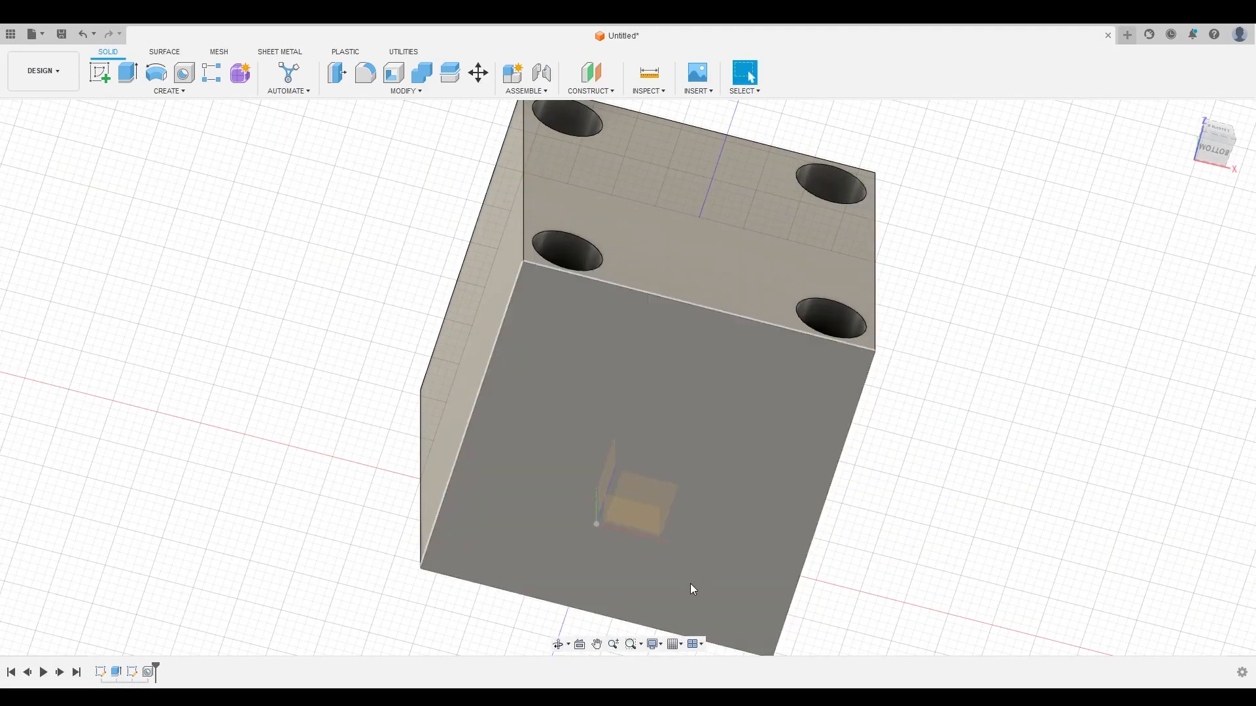
pyautogui.keyDown('shift'); pyautogui.moveTo(999, 410); pyautogui.dragTo(956, 275, button='middle'); pyautogui.keyUp('shift')
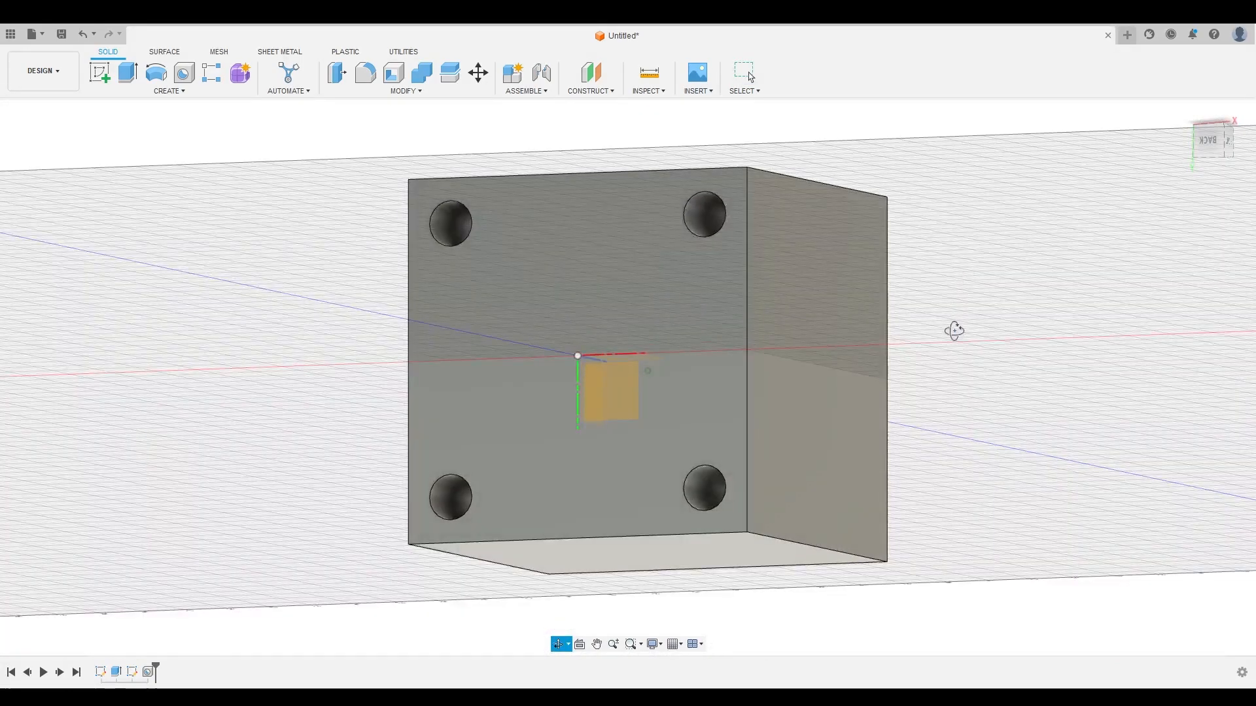
pyautogui.keyDown('shift'); pyautogui.moveTo(953, 330); pyautogui.dragTo(950, 359, button='middle'); pyautogui.keyUp('shift')
pyautogui.keyDown('shift'); pyautogui.moveTo(855, 163); pyautogui.dragTo(760, 249, button='middle'); pyautogui.keyUp('shift')
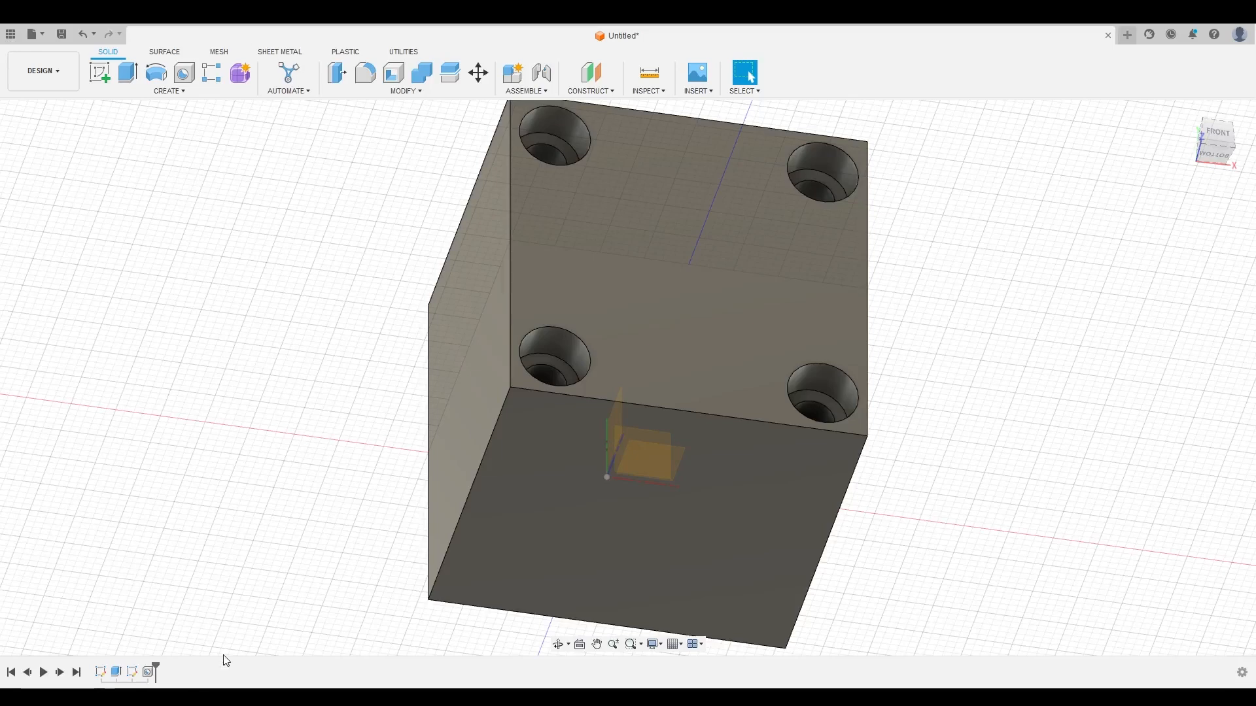
pyautogui.doubleClick(129, 675)
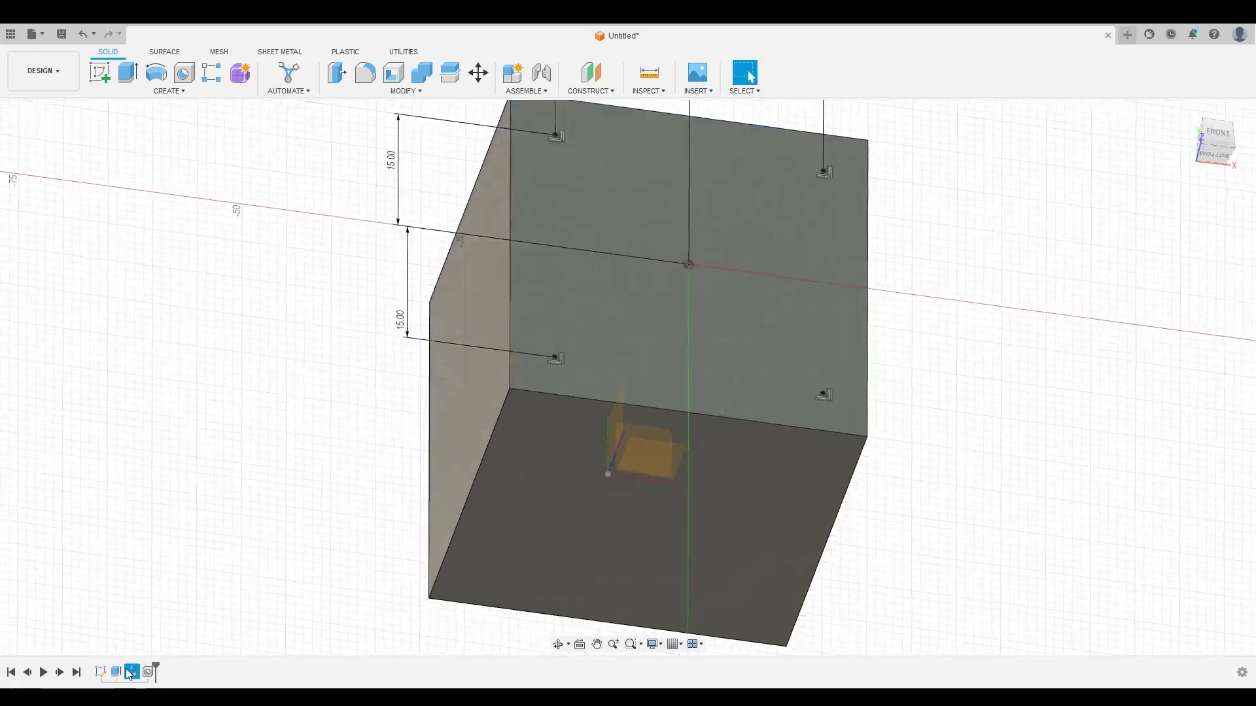
pyautogui.moveTo(945, 477); pyautogui.dragTo(905, 563, button='middle')
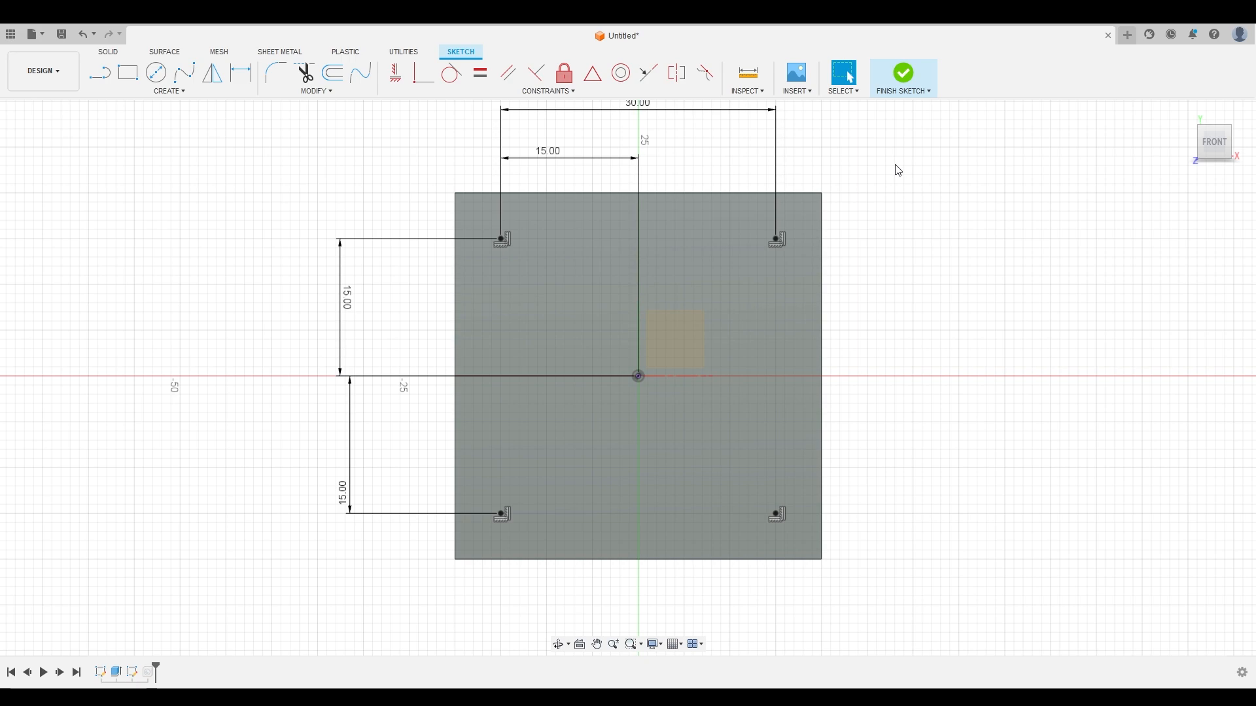
pyautogui.click(908, 70)
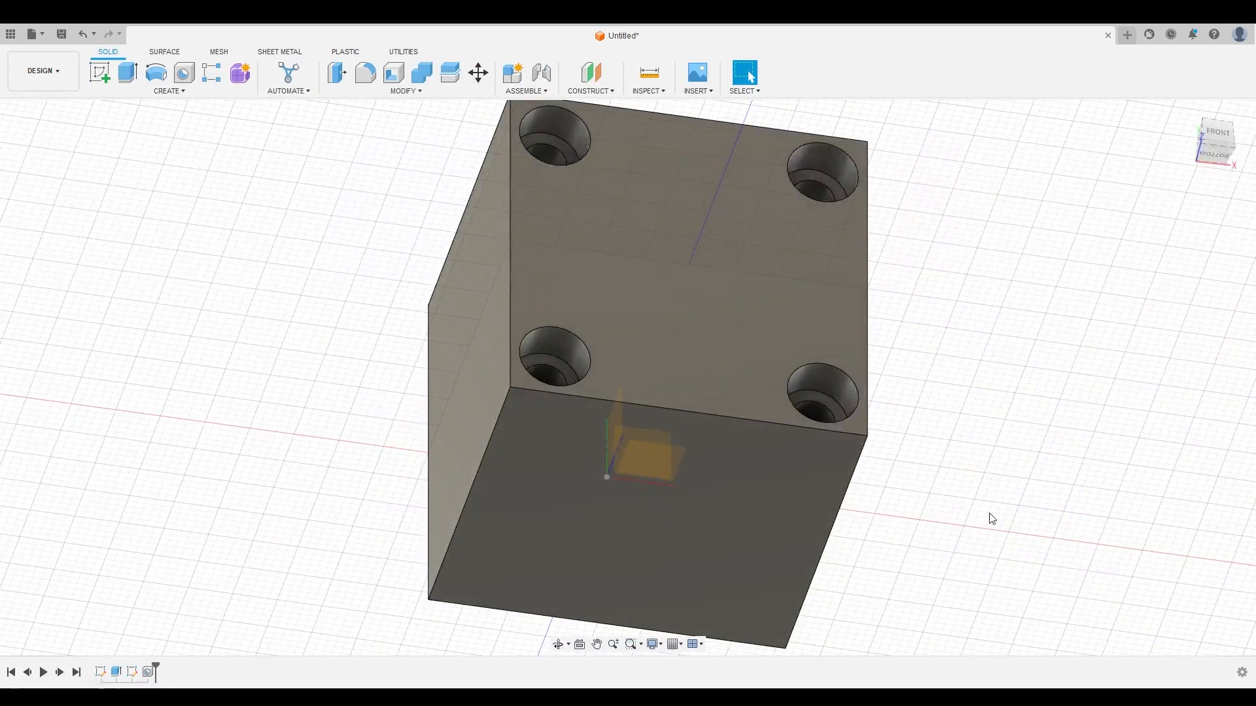
pyautogui.moveTo(907, 478); pyautogui.dragTo(958, 502, button='middle')
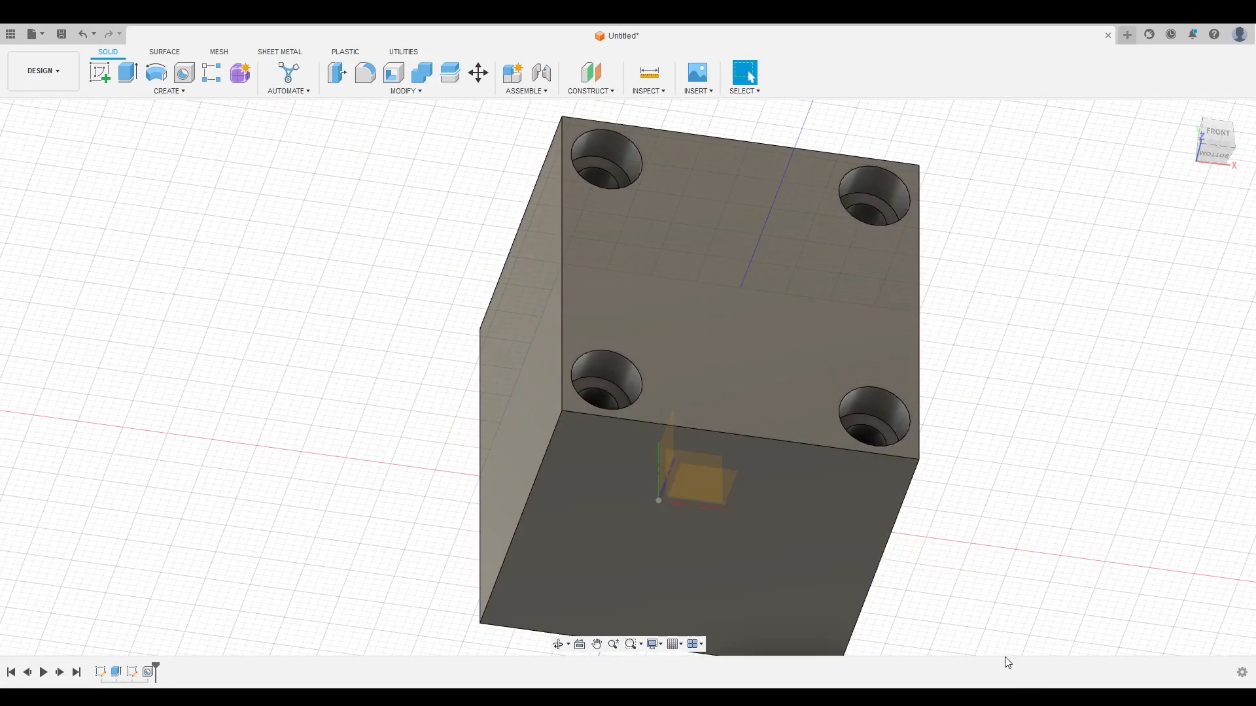
pyautogui.click(362, 79)
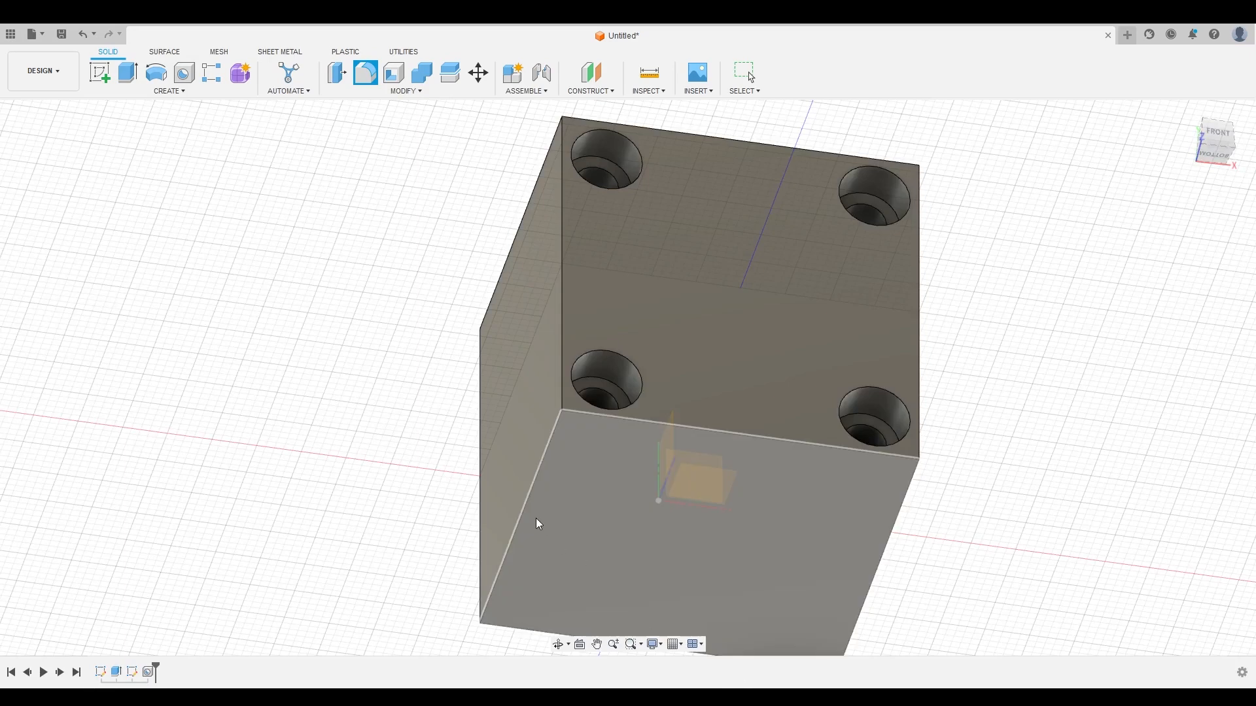
pyautogui.click(526, 509)
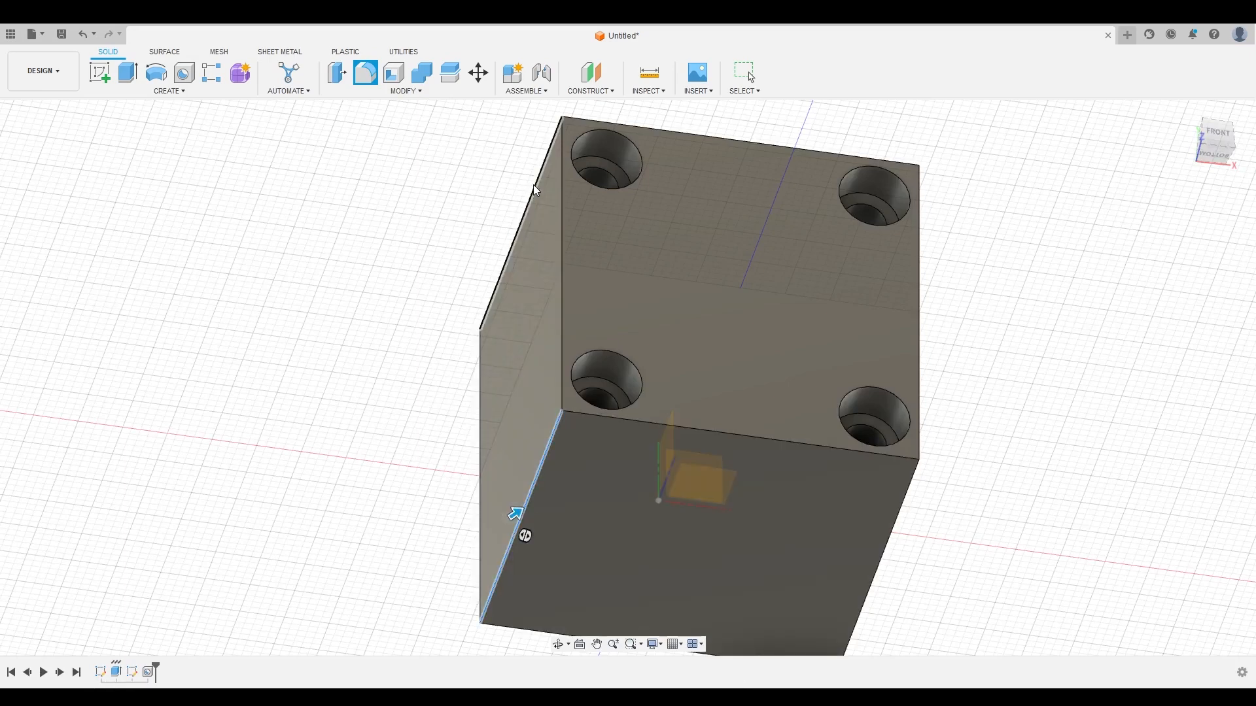
pyautogui.press('Escape')
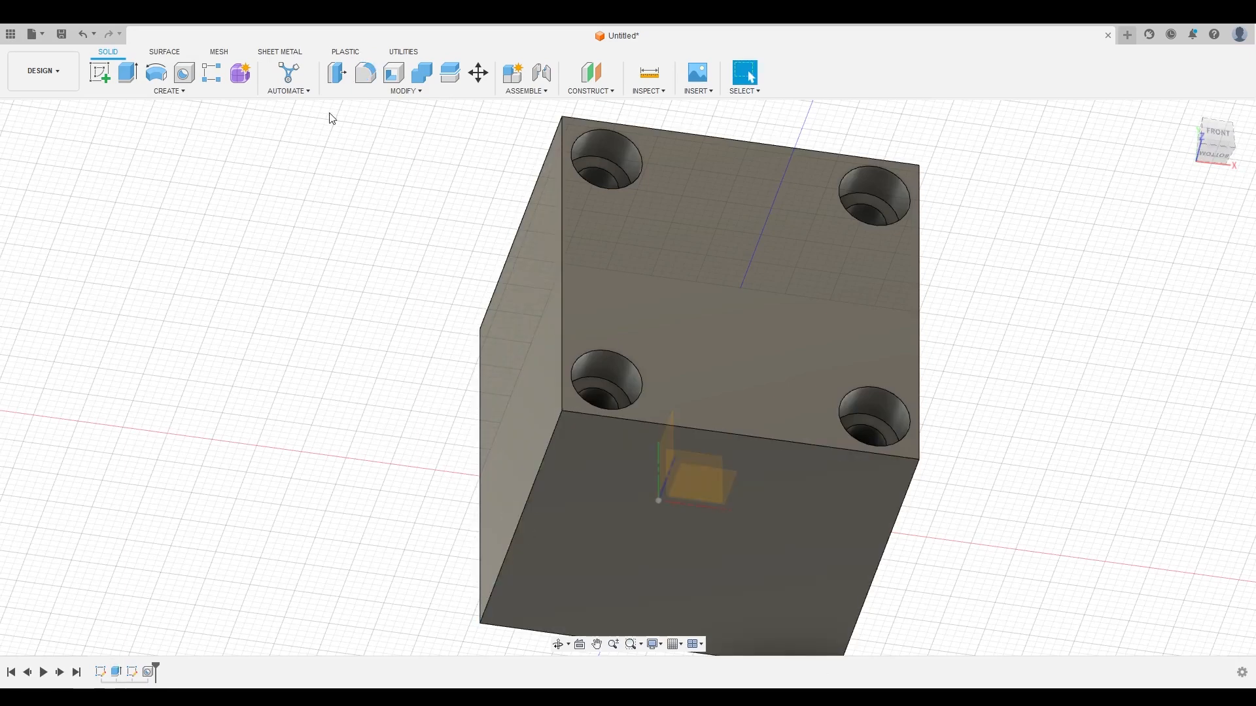
# Step: Fillet the four front-to-back edges of the cube with a 2 mm radius
pyautogui.click(368, 73)
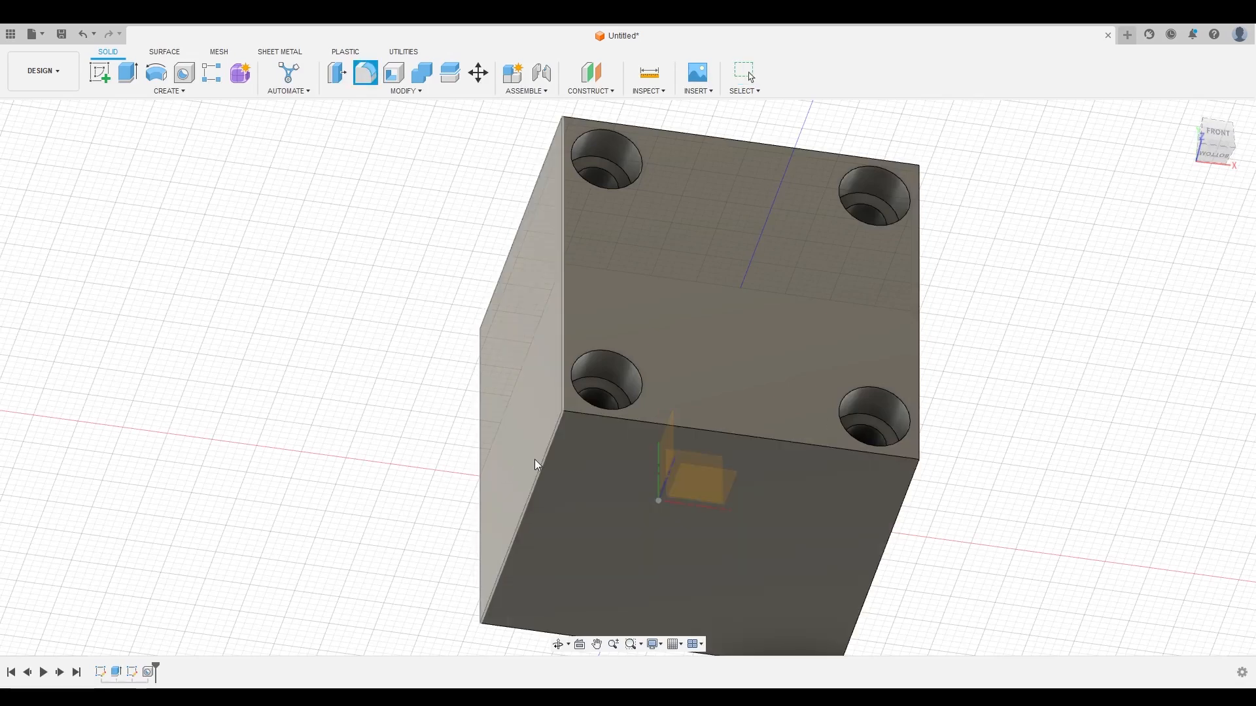
pyautogui.click(546, 456)
pyautogui.click(912, 475)
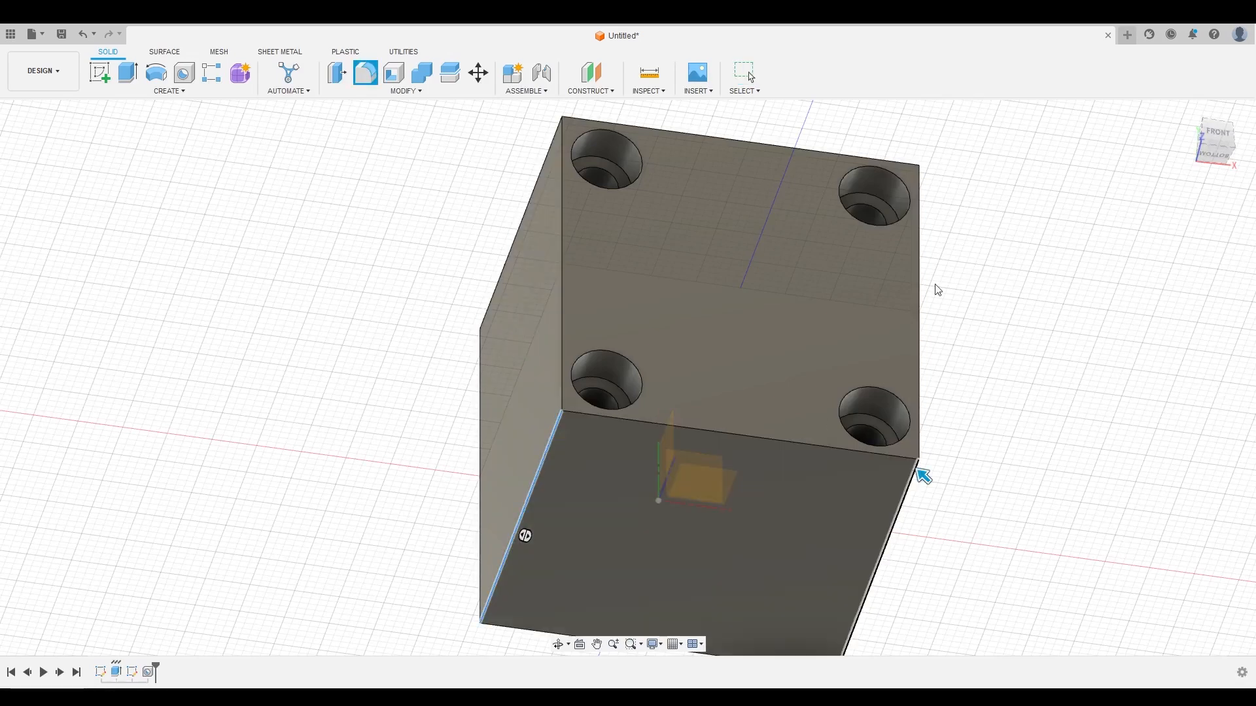
pyautogui.keyDown('shift'); pyautogui.moveTo(932, 318); pyautogui.dragTo(625, 207, button='middle'); pyautogui.keyUp('shift')
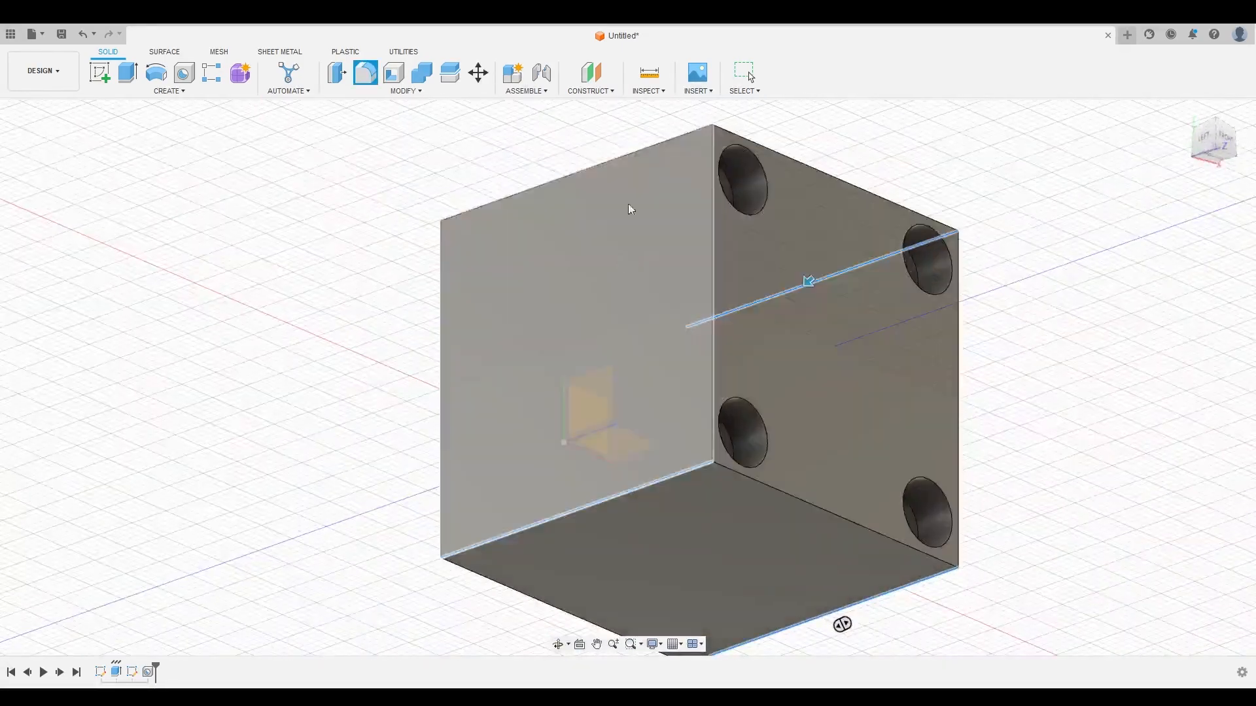
pyautogui.click(635, 155)
pyautogui.keyDown('shift'); pyautogui.moveTo(592, 282); pyautogui.dragTo(556, 265, button='middle'); pyautogui.keyUp('shift')
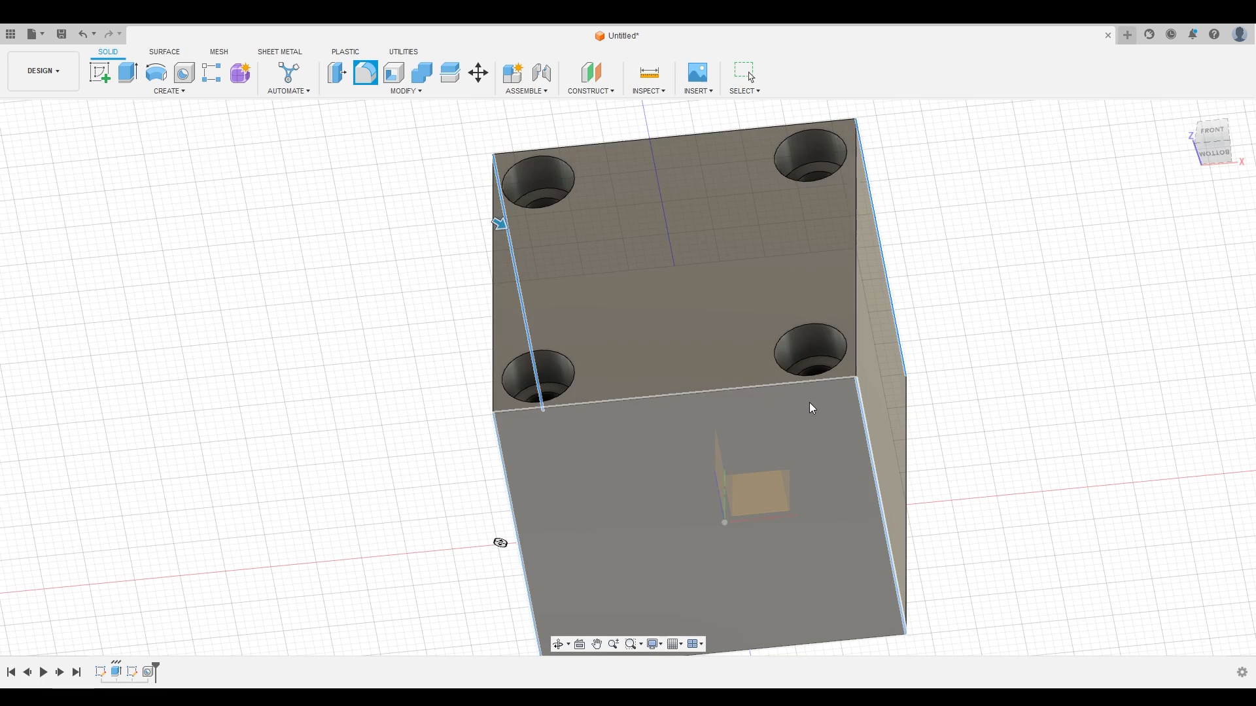
pyautogui.write('2')
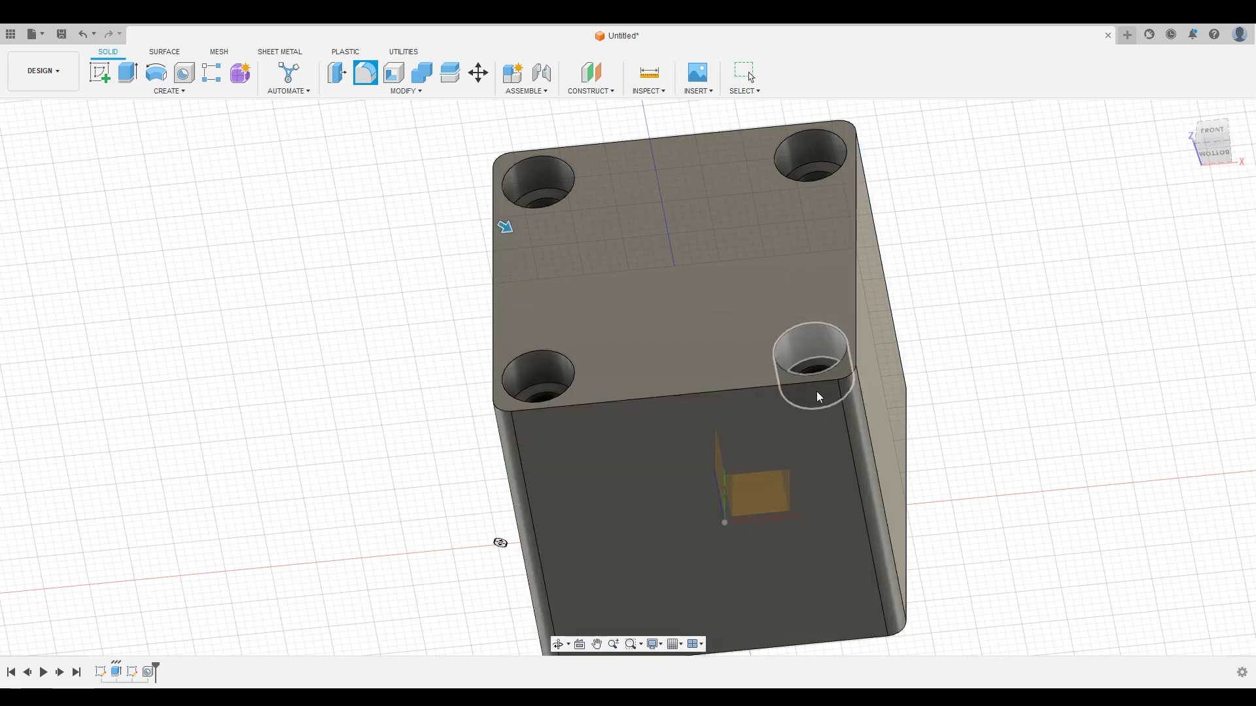
pyautogui.press('Return')
# Step: Set the radius of the four edge fillets to 5 mm
pyautogui.keyDown('shift'); pyautogui.moveTo(1026, 451); pyautogui.dragTo(1001, 475, button='middle'); pyautogui.keyUp('shift')
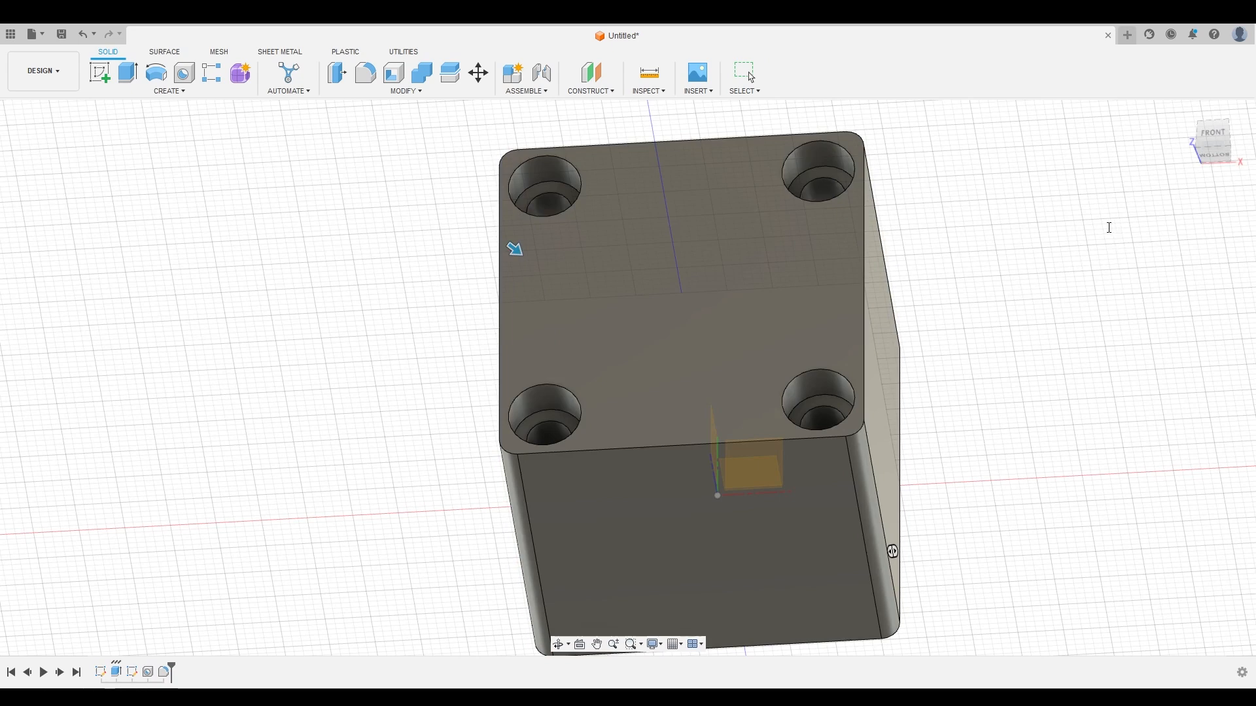
pyautogui.write('5')
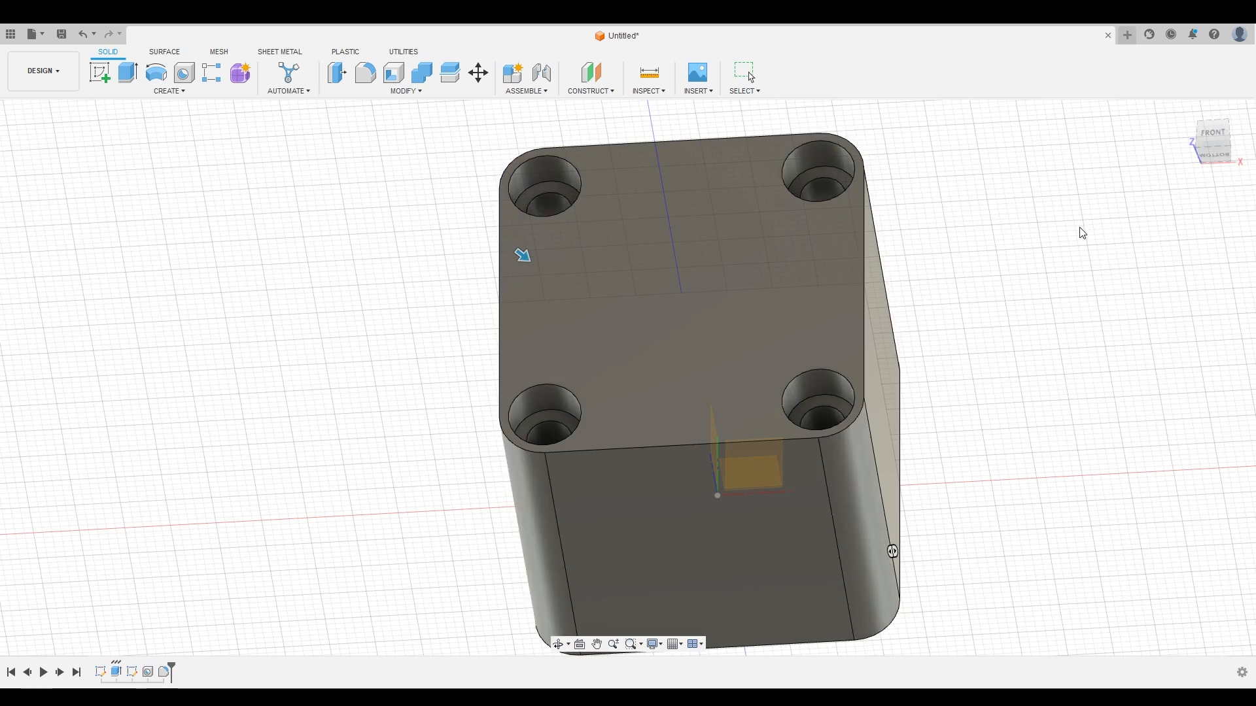
pyautogui.press('Return')
# Step: Start a sketch on the block's front face and draw a center rectangle centred on the origin
pyautogui.keyDown('shift'); pyautogui.moveTo(1025, 230); pyautogui.dragTo(1035, 206, button='middle'); pyautogui.keyUp('shift')
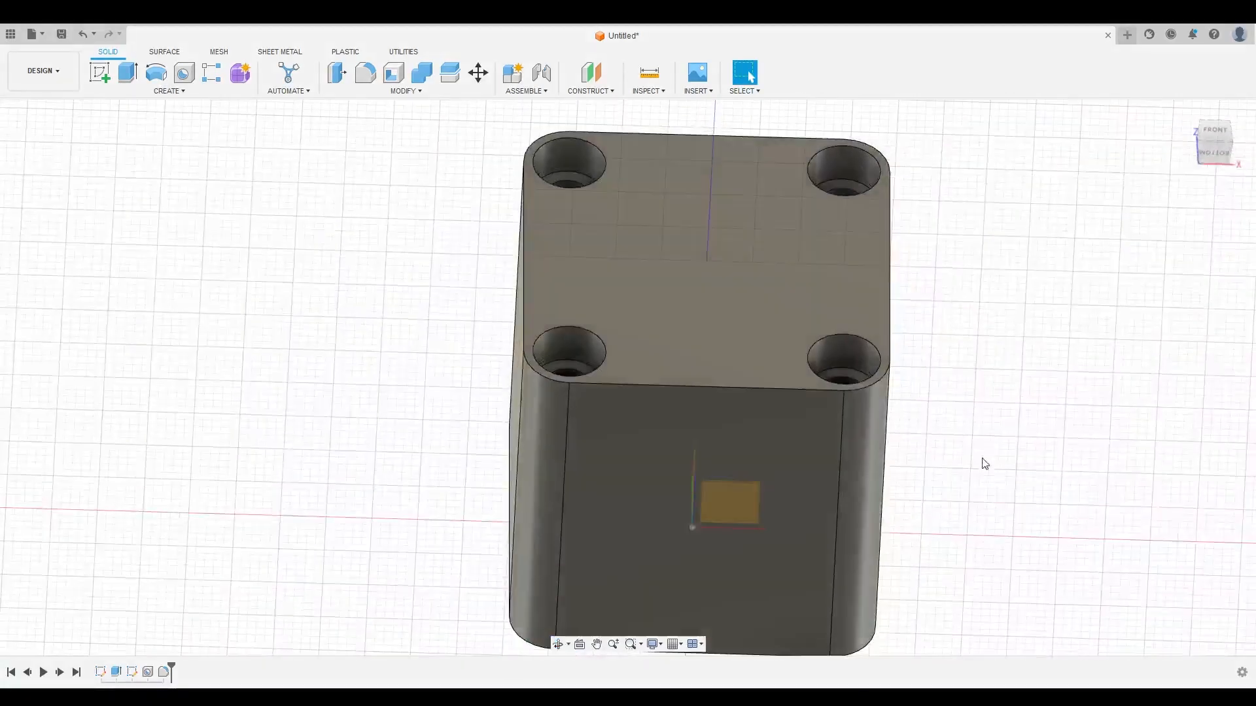
pyautogui.moveTo(984, 450); pyautogui.dragTo(981, 359, button='middle')
pyautogui.keyDown('shift'); pyautogui.moveTo(962, 300); pyautogui.dragTo(950, 255, button='middle'); pyautogui.keyUp('shift')
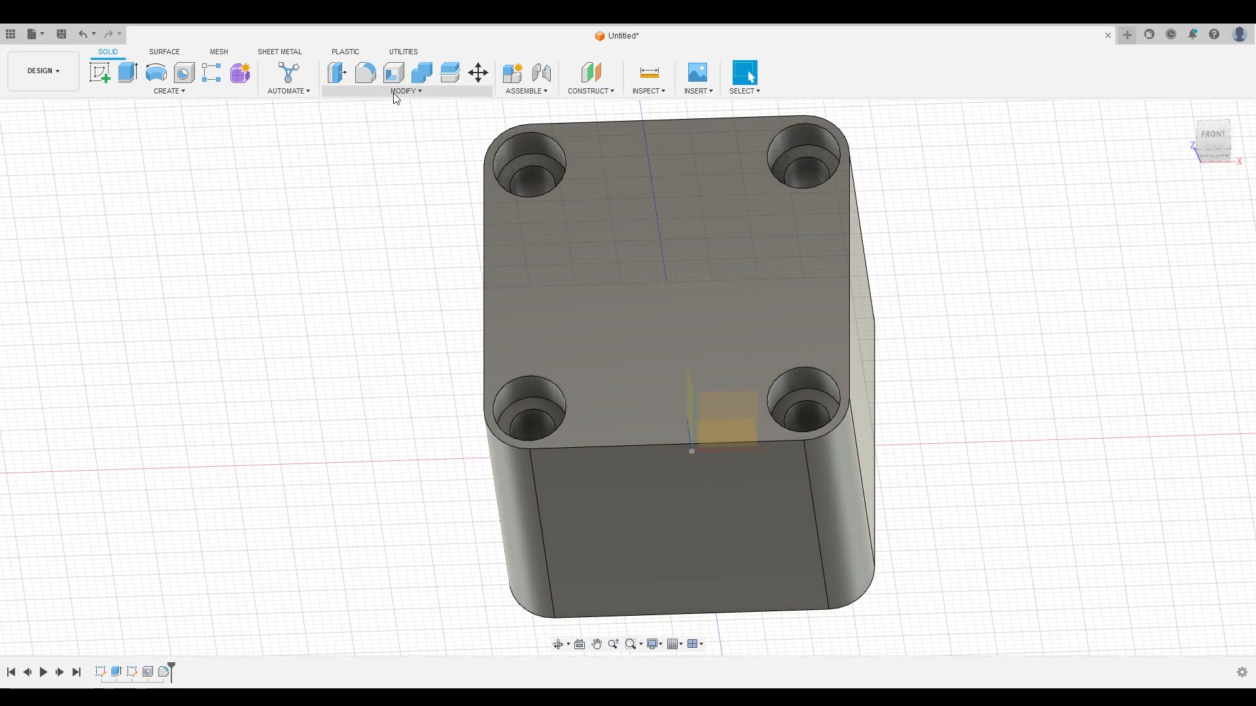
pyautogui.click(106, 76)
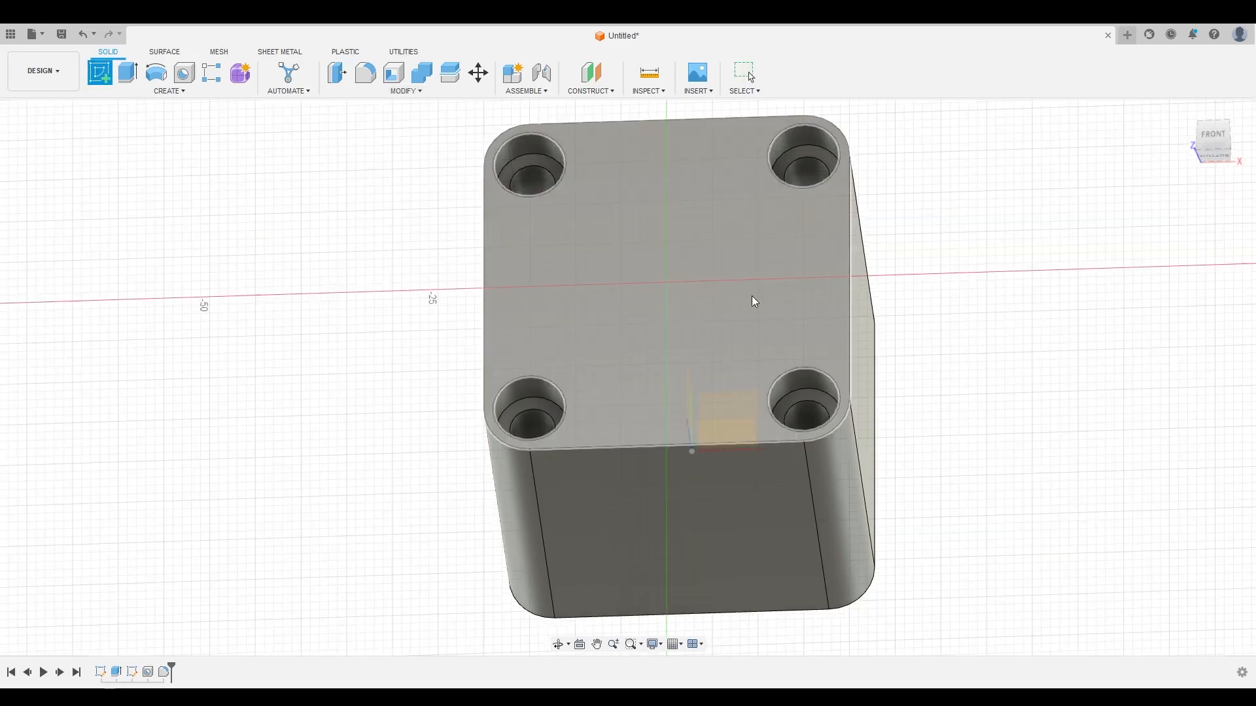
pyautogui.click(541, 492)
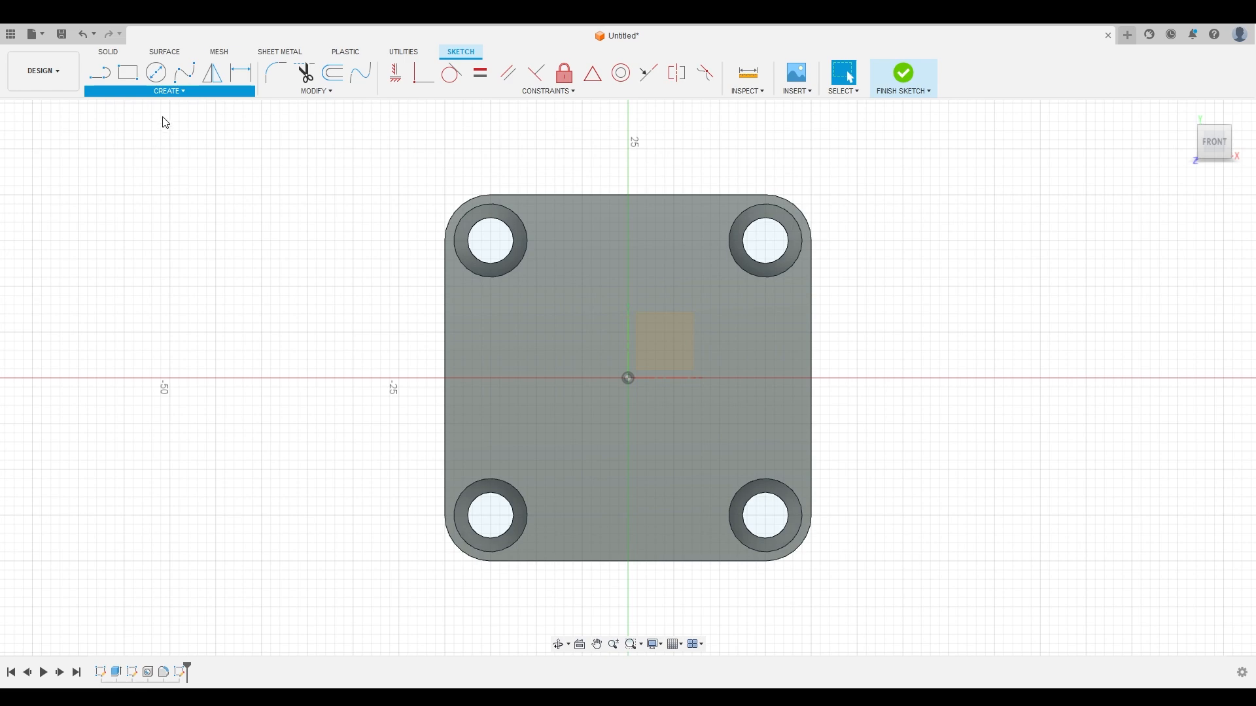
pyautogui.click(628, 378)
pyautogui.click(685, 445)
# Step: Dimension the rectangle's width and height to 12 mm each and finish the sketch
pyautogui.press('d')
pyautogui.click(661, 442)
pyautogui.click(664, 492)
pyautogui.click(683, 387)
pyautogui.click(758, 382)
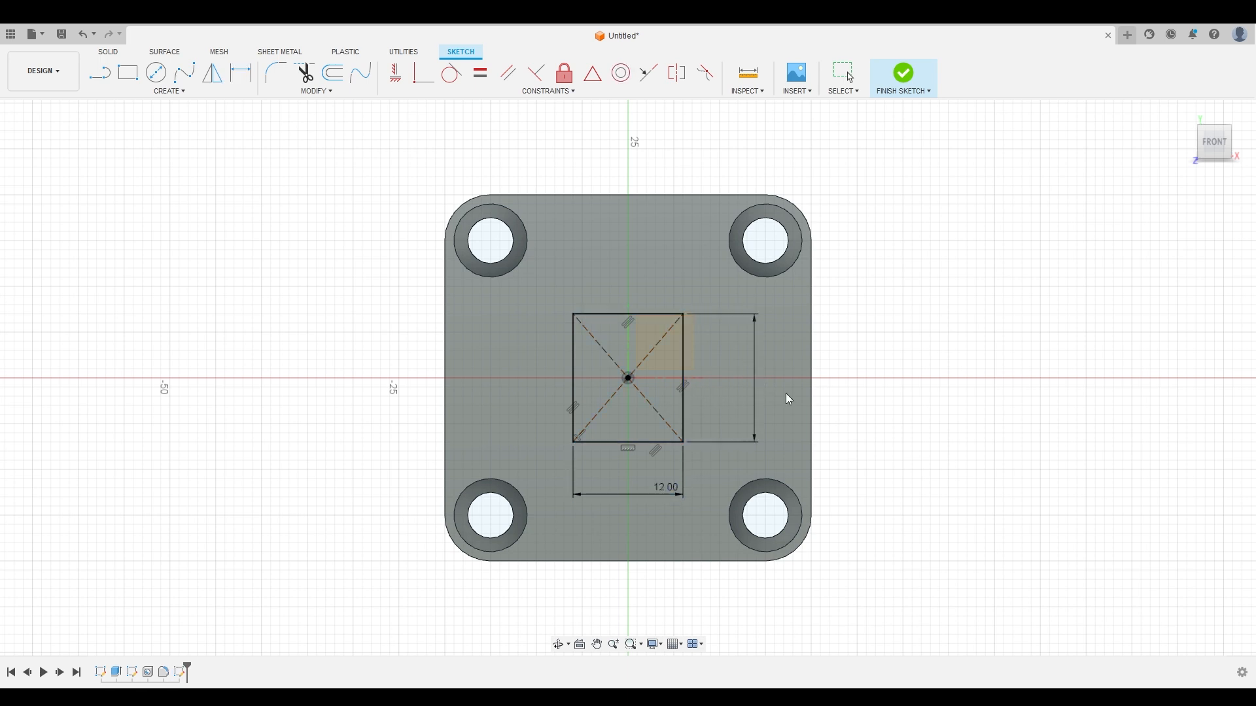
pyautogui.write('12')
pyautogui.press('Return')
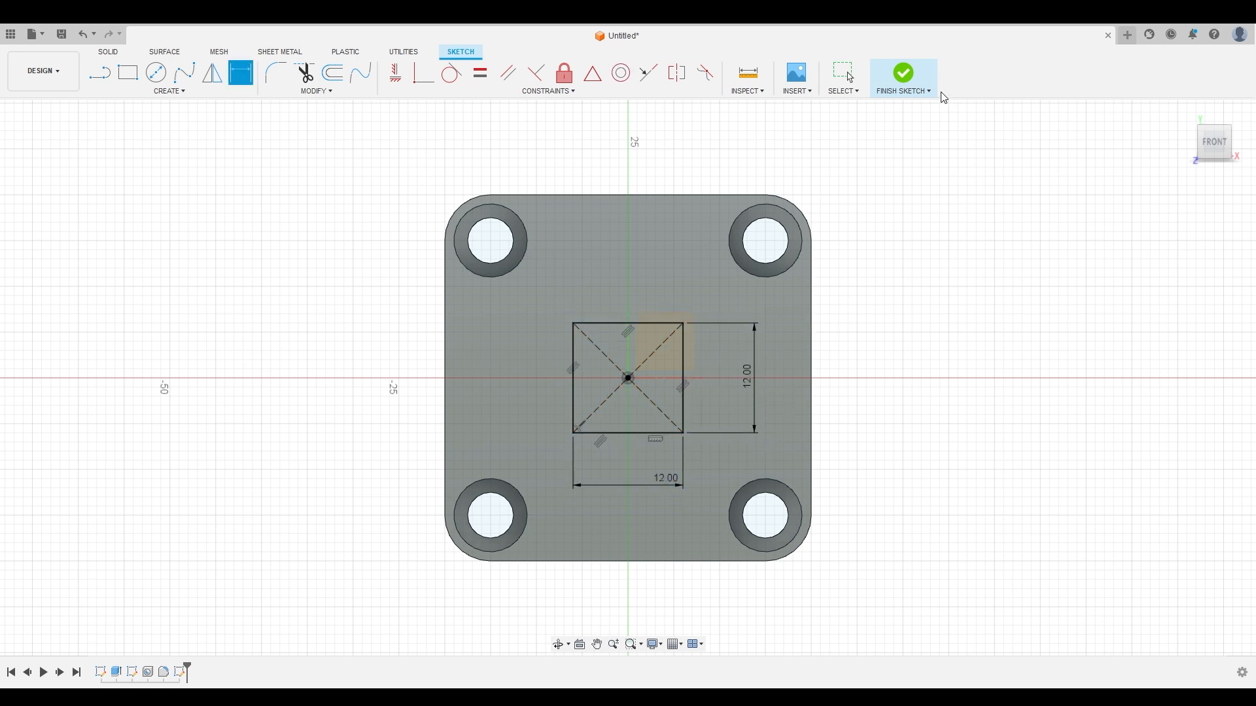
pyautogui.click(904, 73)
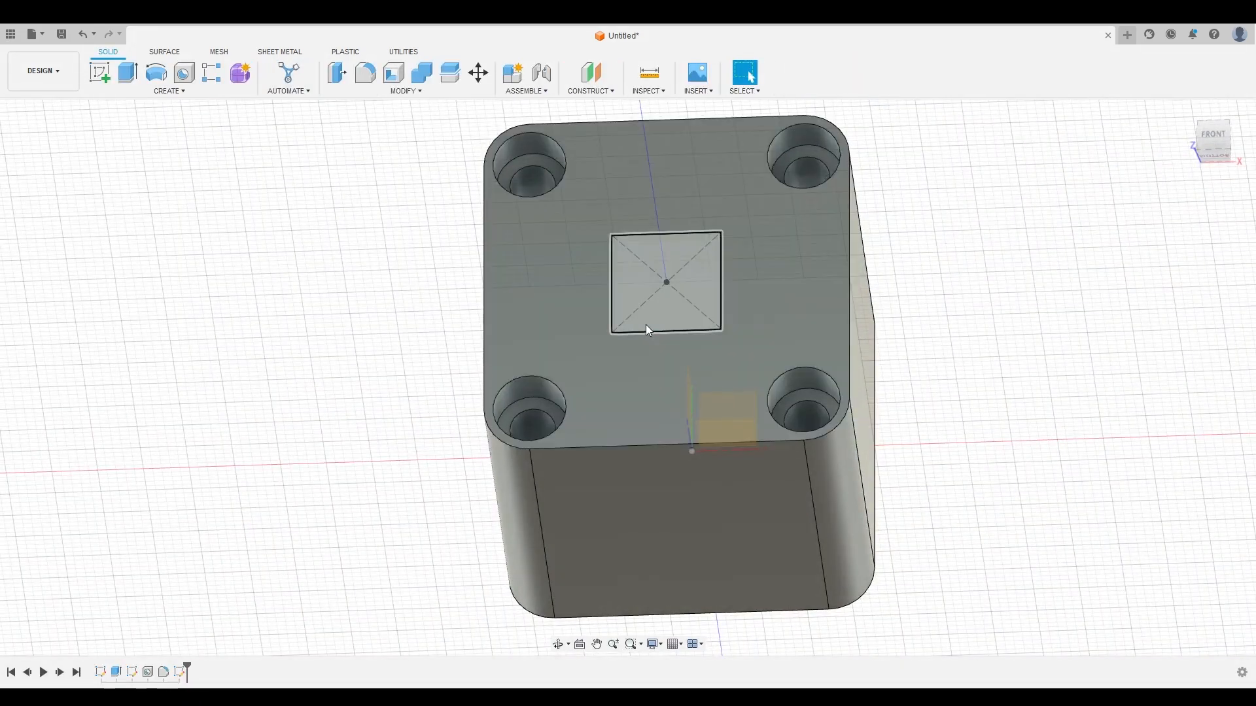
# Step: Extrude the 12 mm square 20 mm into the block as a cut, making a pocket in the front face
pyautogui.press('e')
pyautogui.click(658, 301)
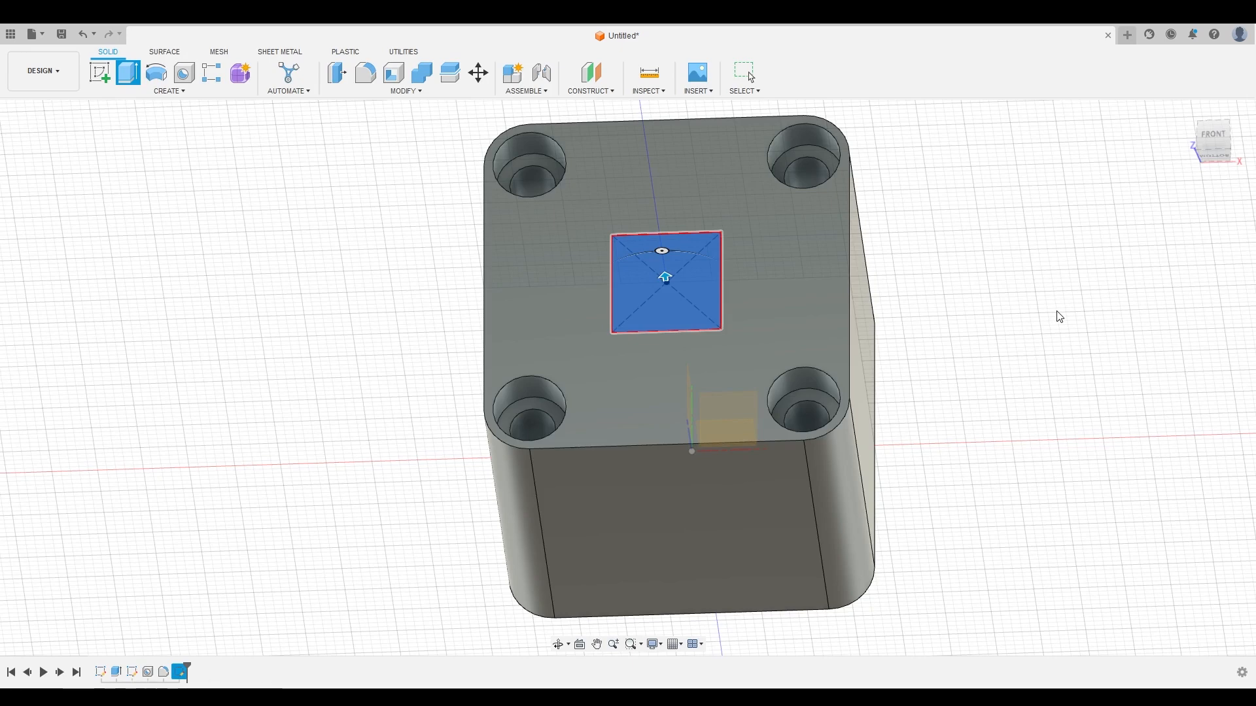
pyautogui.write('120')
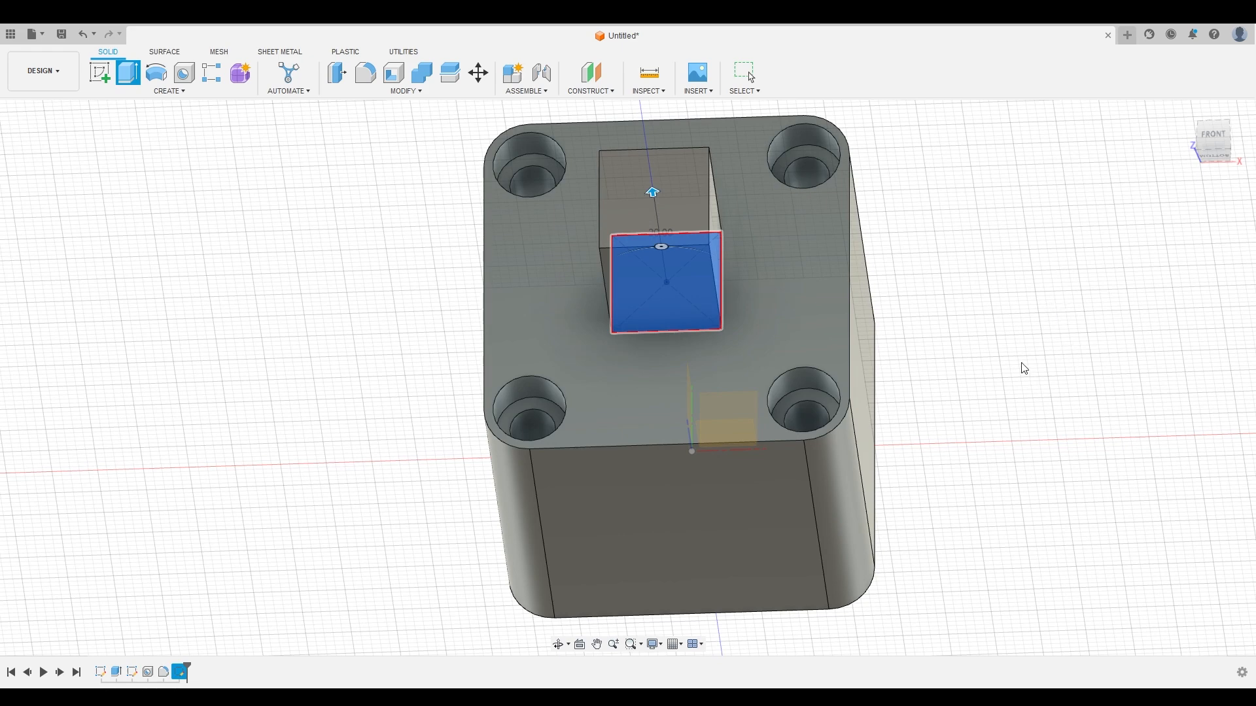
pyautogui.click(1088, 393)
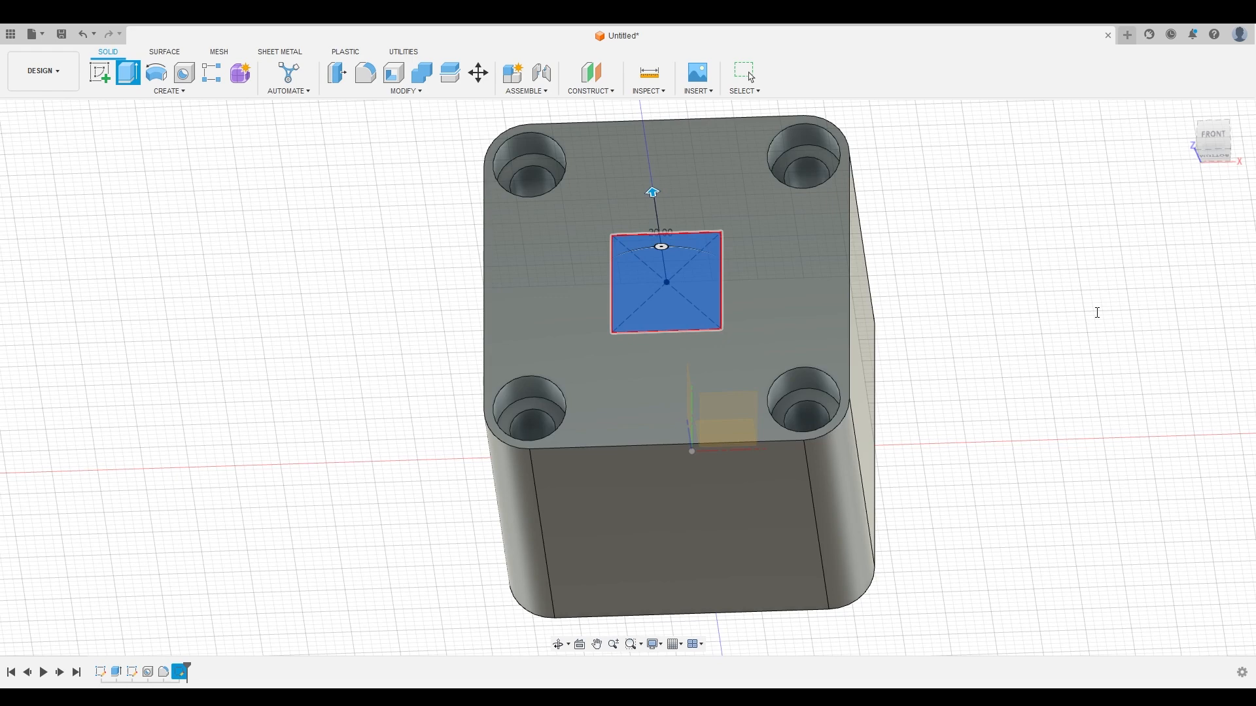
pyautogui.write('-')
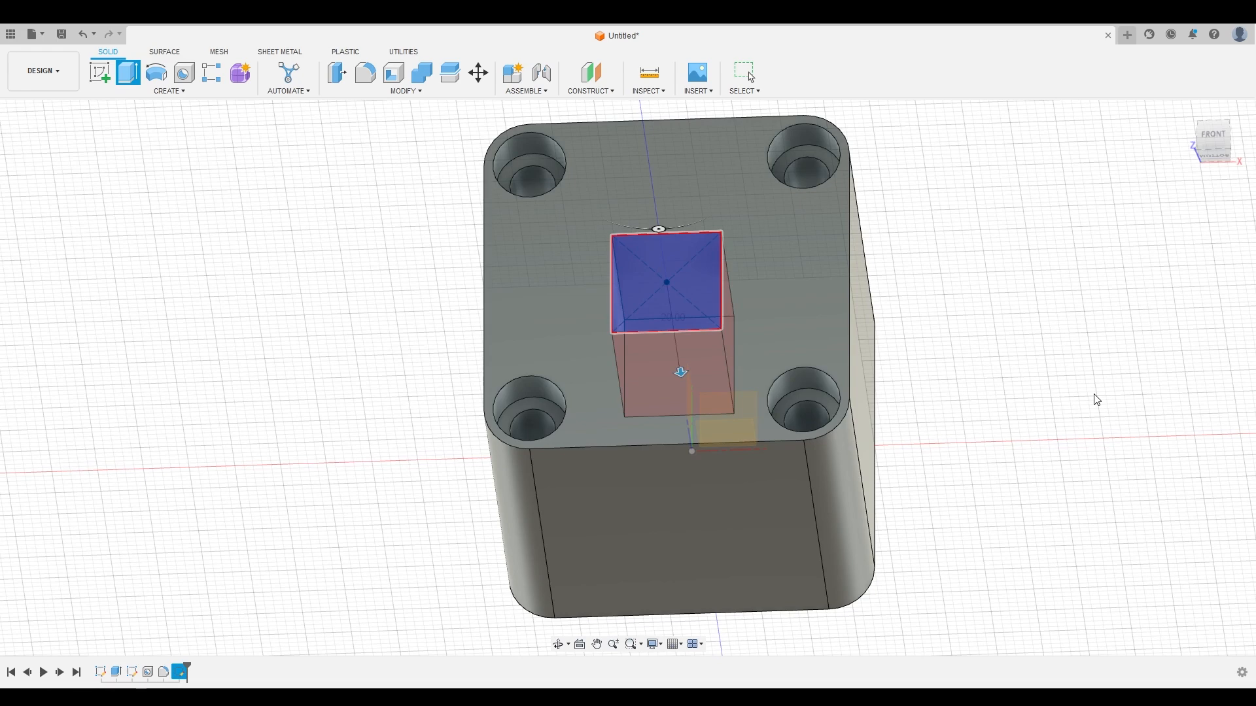
pyautogui.press('Return')
pyautogui.moveTo(841, 451)
pyautogui.keyDown('shift'); pyautogui.mouseDown(button='middle')
pyautogui.moveTo(753, 418)
pyautogui.moveTo(851, 472)
pyautogui.moveTo(847, 447)
pyautogui.mouseUp(button='middle'); pyautogui.keyUp('shift')
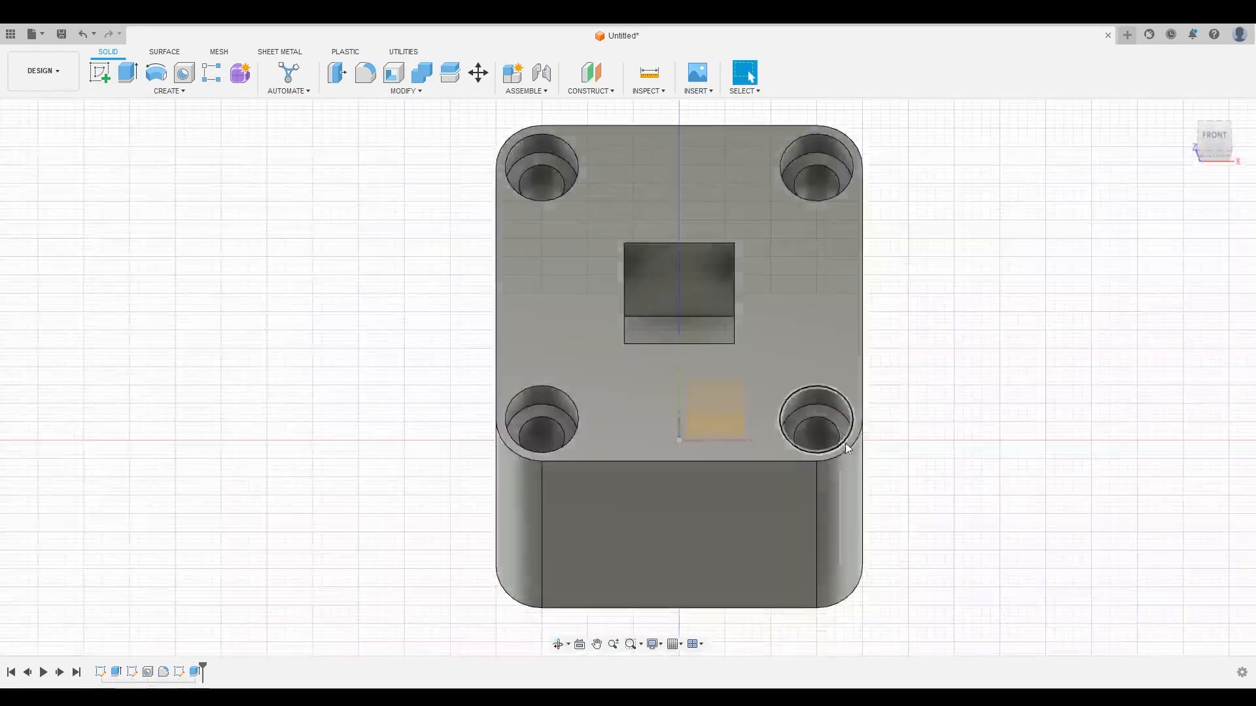
# Step: Fillet the four inner front-to-back corner edges of the square pocket
pyautogui.click(357, 79)
pyautogui.keyDown('shift'); pyautogui.moveTo(610, 337); pyautogui.dragTo(767, 258, button='middle'); pyautogui.keyUp('shift')
pyautogui.click(596, 297)
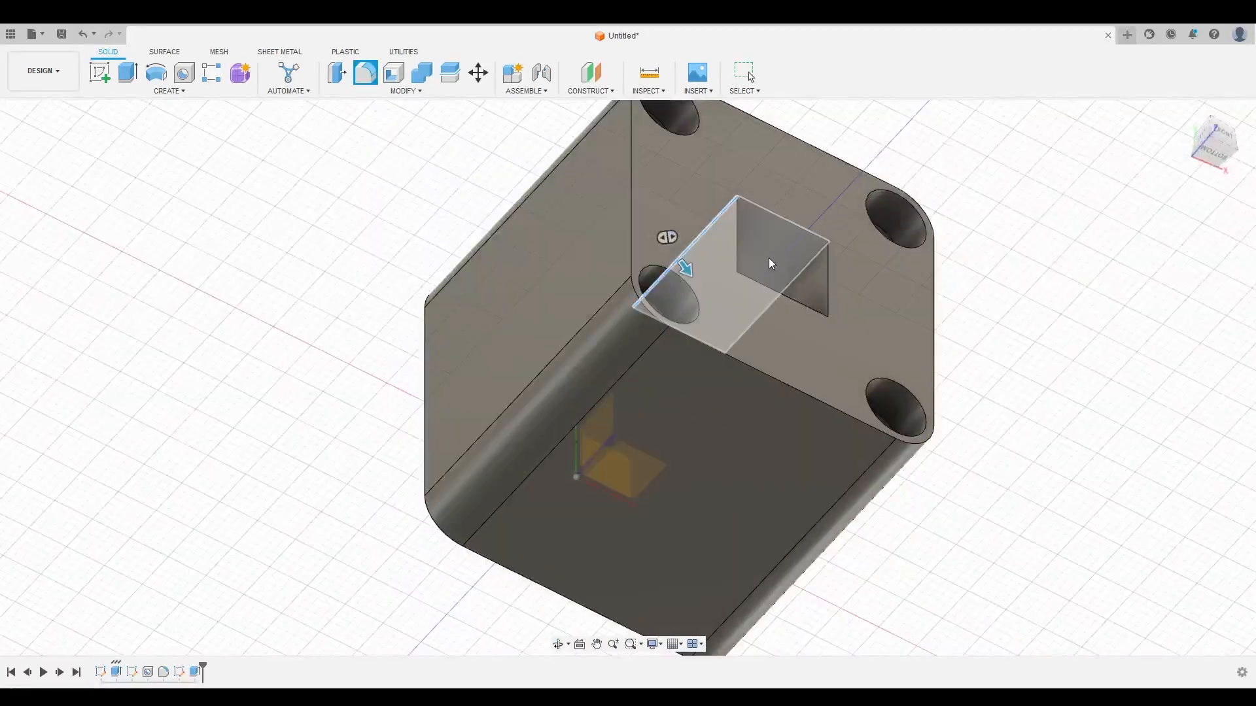
pyautogui.click(810, 259)
pyautogui.keyDown('shift'); pyautogui.moveTo(826, 288); pyautogui.dragTo(694, 477, button='middle'); pyautogui.keyUp('shift')
pyautogui.click(787, 437)
pyautogui.click(555, 455)
pyautogui.keyDown('shift'); pyautogui.moveTo(556, 456); pyautogui.dragTo(635, 455, button='middle'); pyautogui.keyUp('shift')
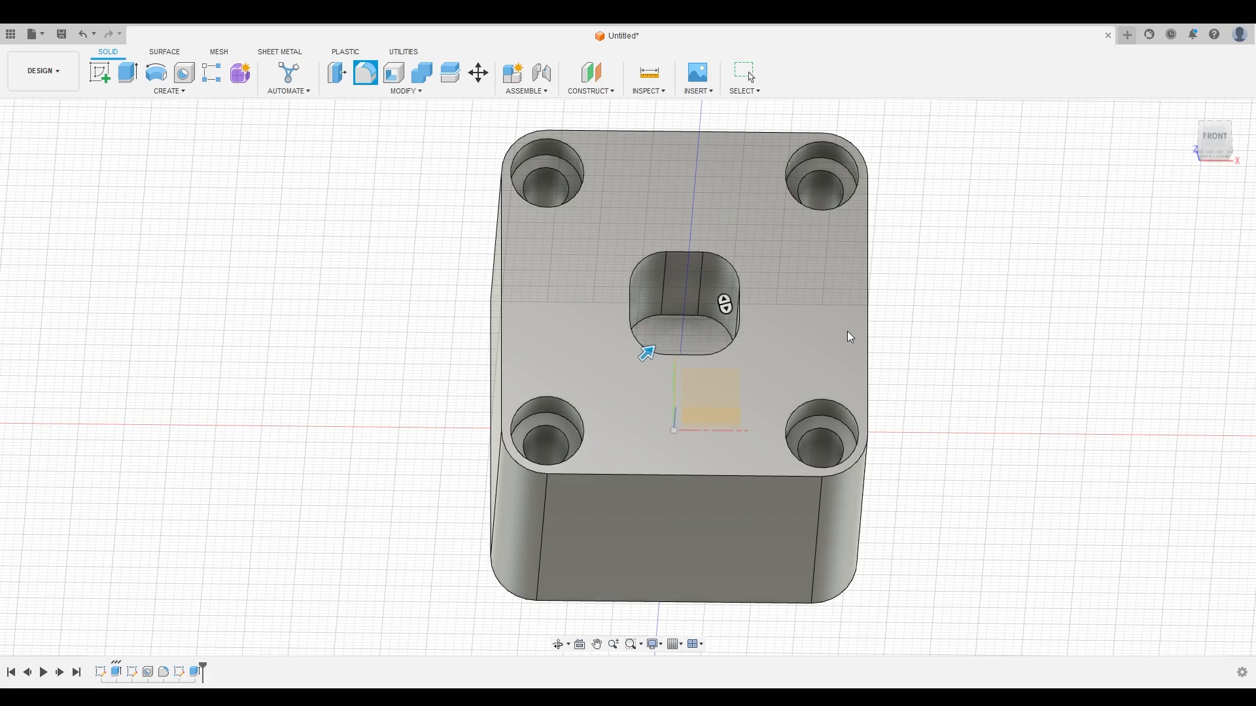
pyautogui.press('Return')
pyautogui.keyDown('shift'); pyautogui.moveTo(872, 328); pyautogui.dragTo(930, 361, button='middle'); pyautogui.keyUp('shift')
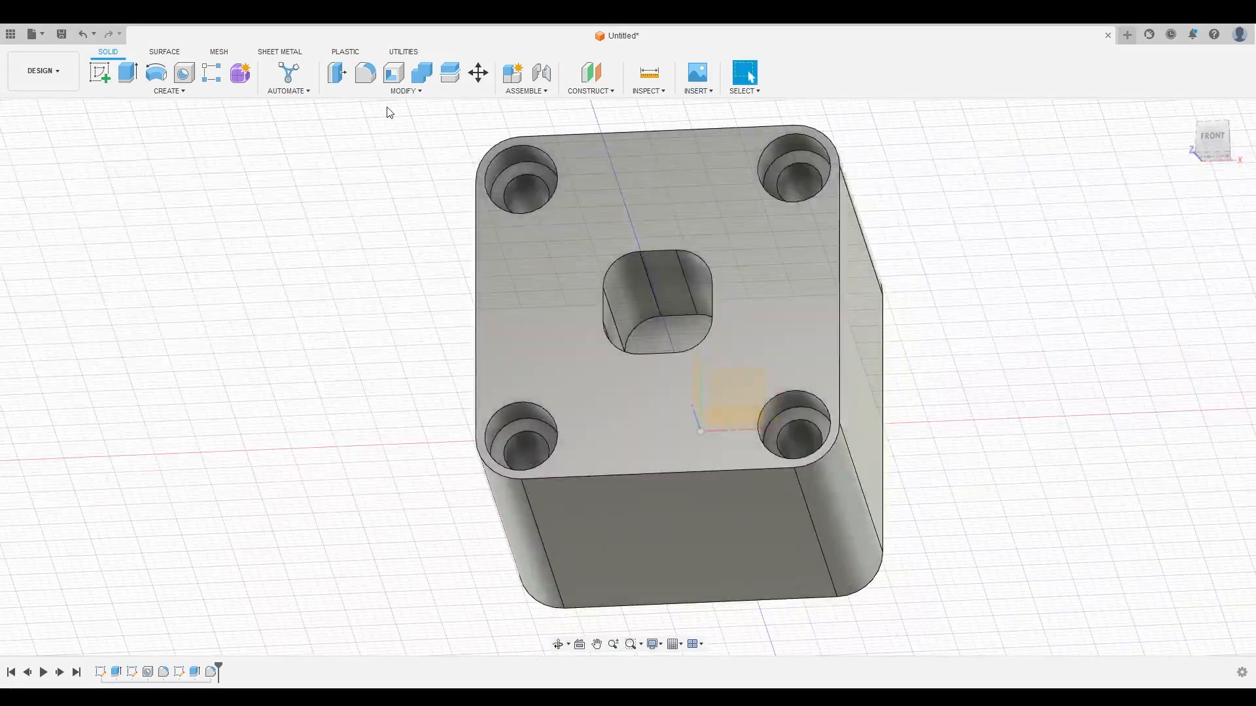
pyautogui.keyDown('shift'); pyautogui.moveTo(889, 412); pyautogui.dragTo(774, 484, button='middle'); pyautogui.keyUp('shift')
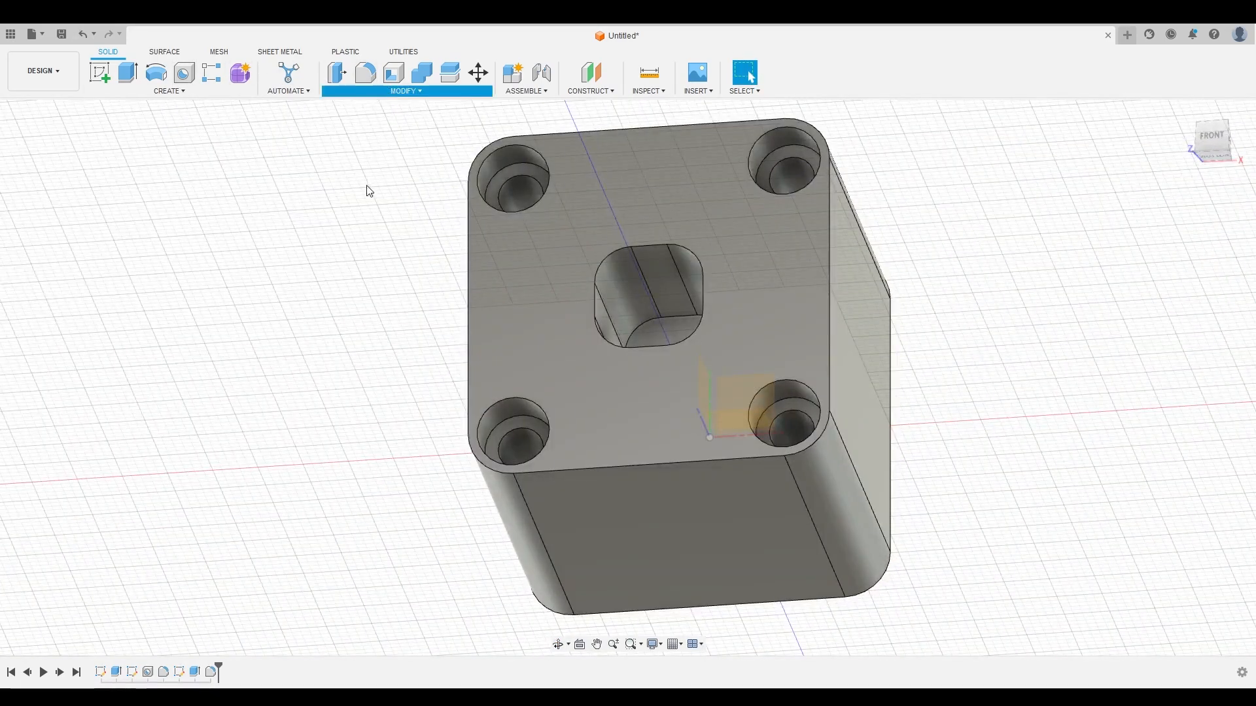
pyautogui.click(613, 251)
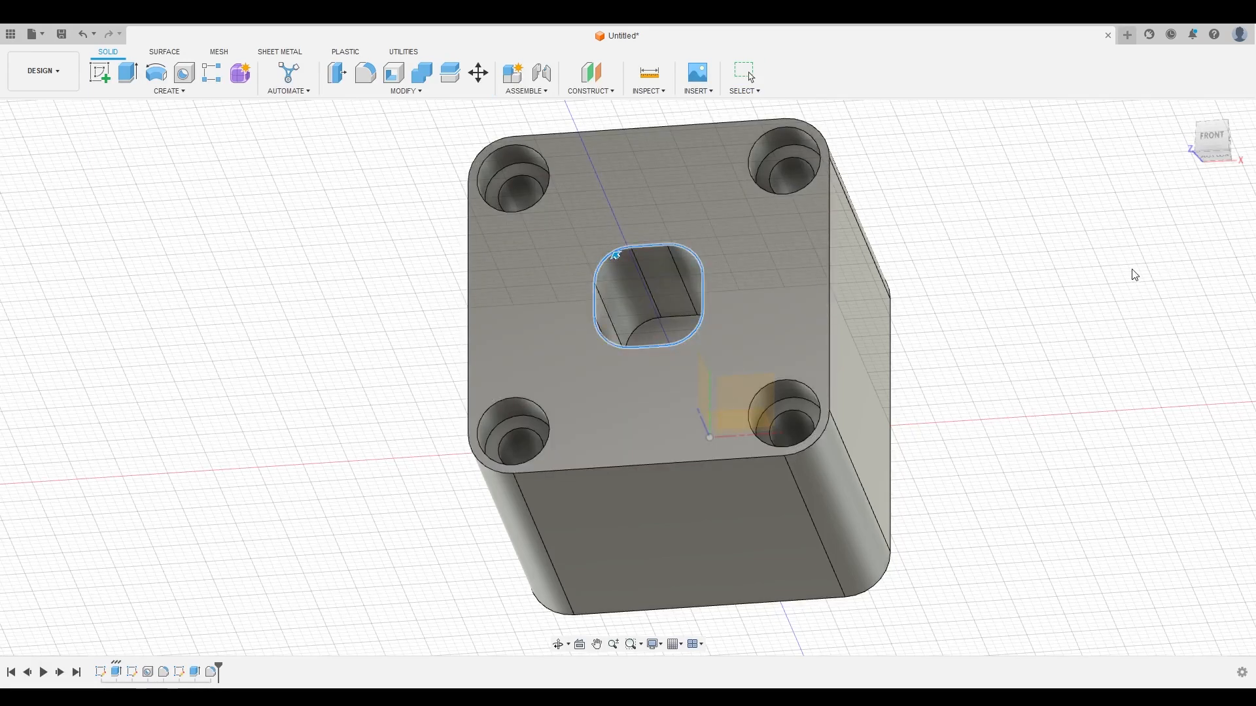
pyautogui.write('2')
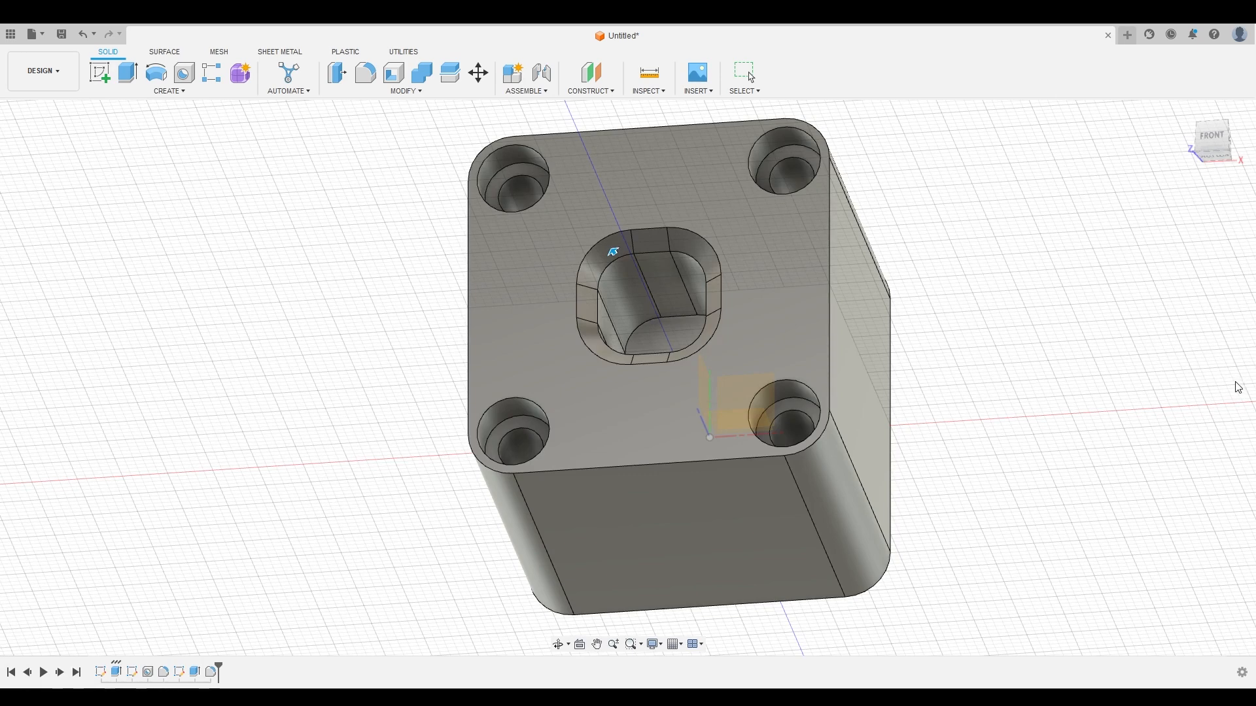
pyautogui.press('Escape')
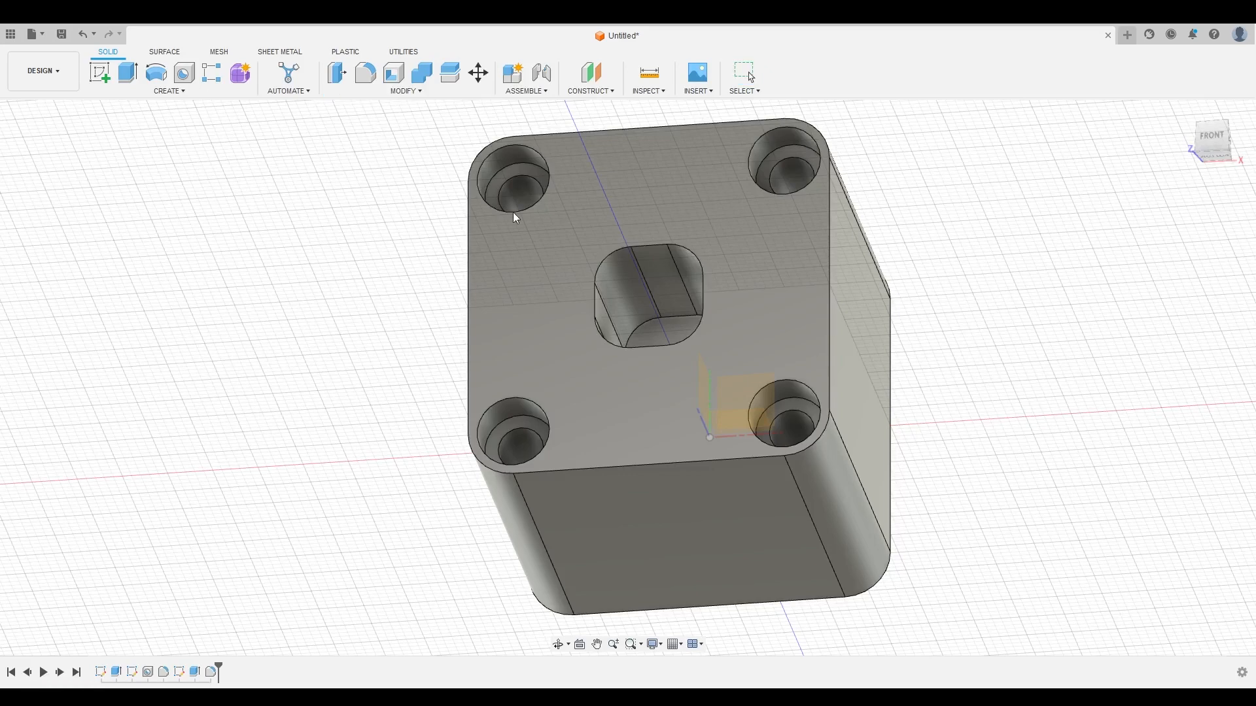
# Step: Add a small chamfer around the pocket's opening edge on the front face
pyautogui.click(413, 93)
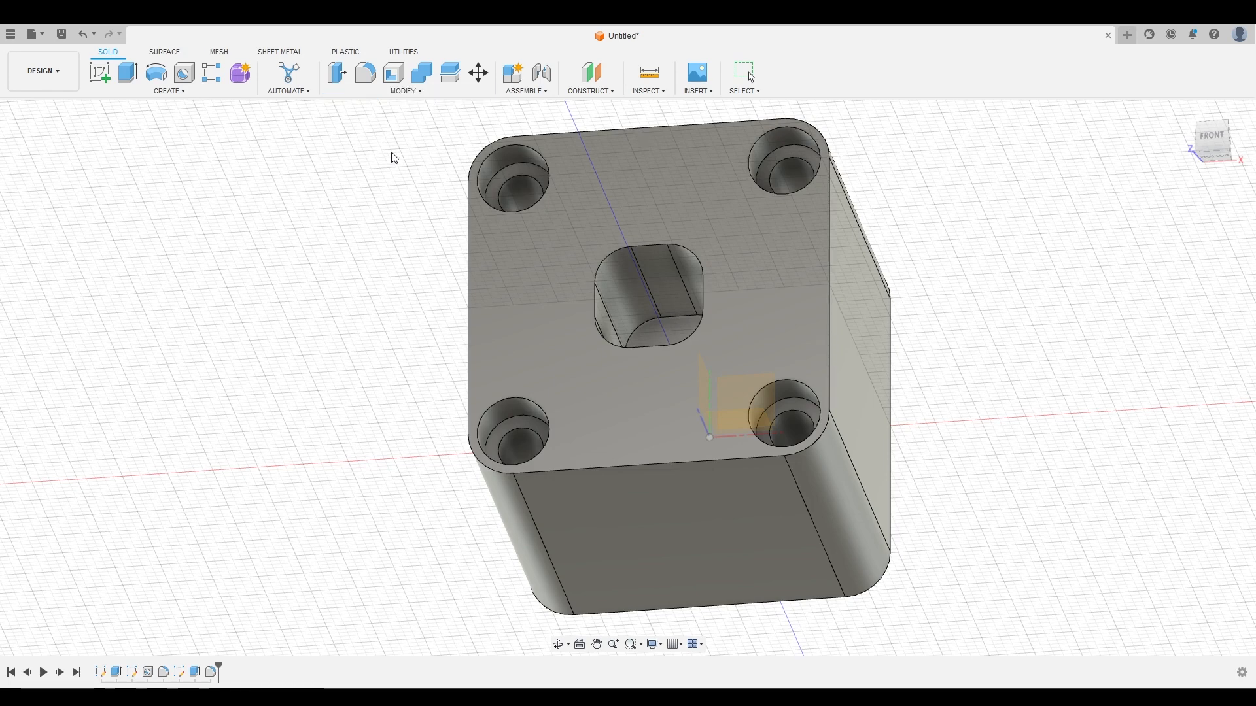
pyautogui.click(635, 248)
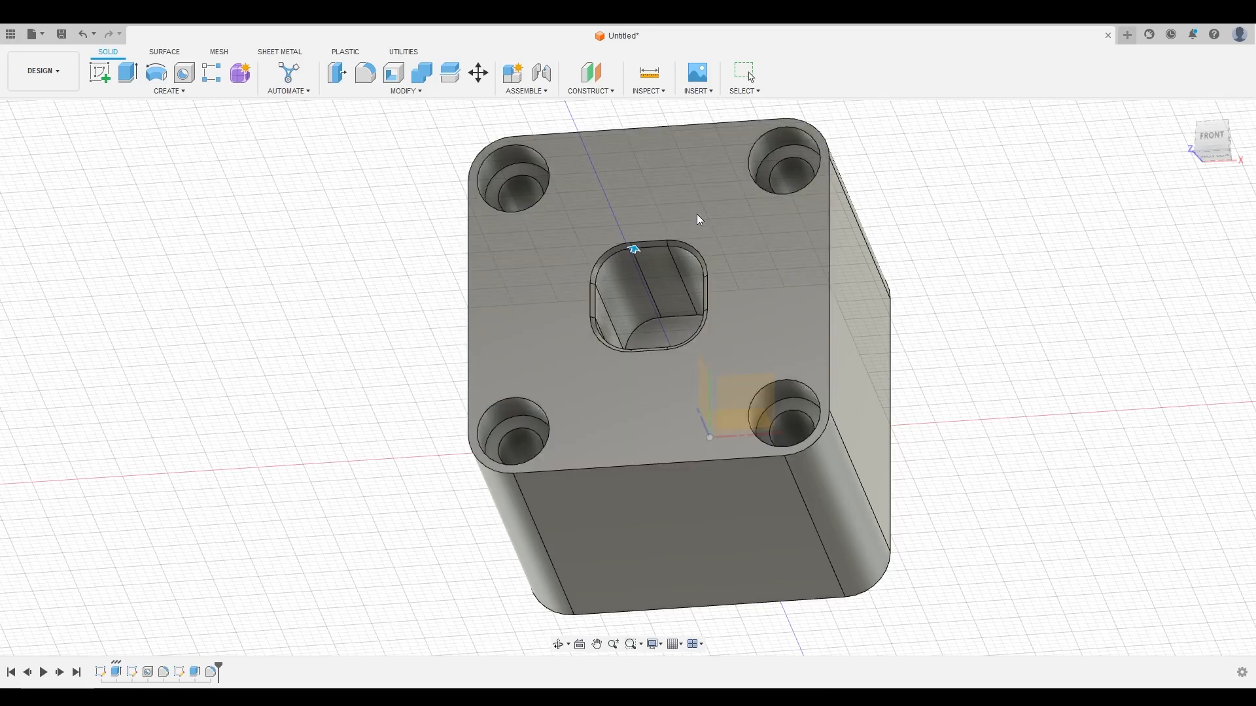
pyautogui.press('Return')
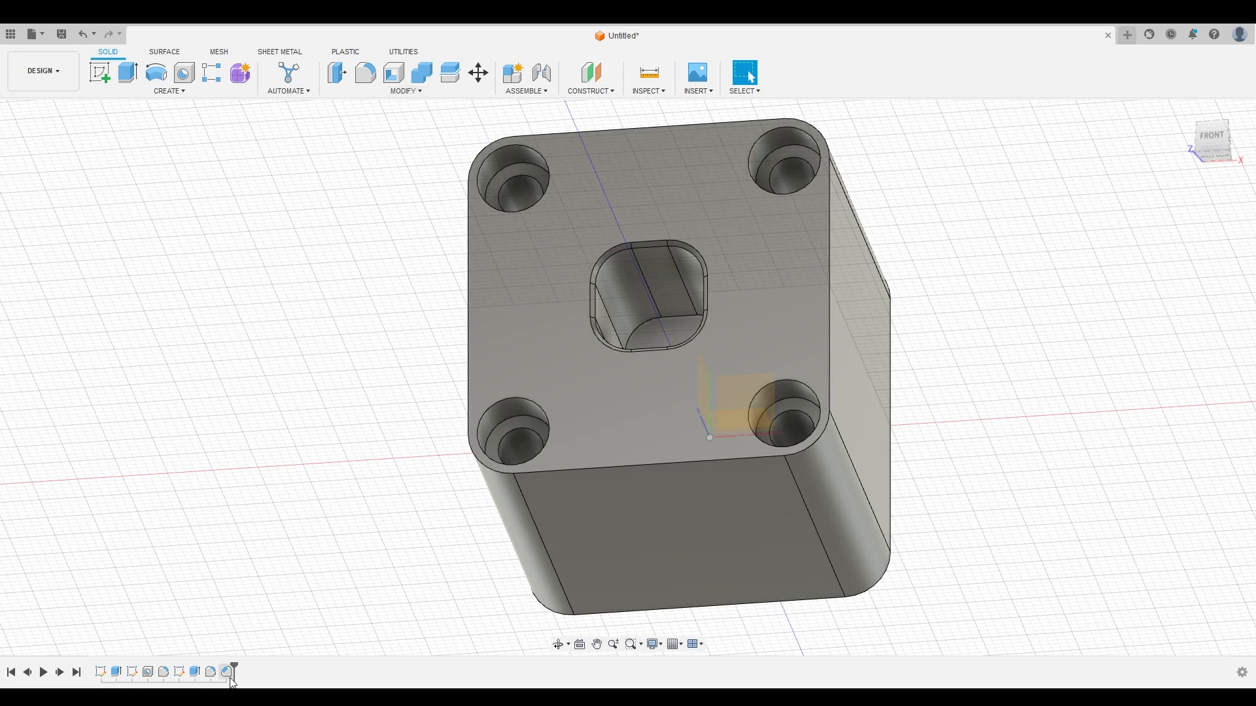
# Step: Chamfer the outer edge loop of the block's back face by 1 mm
pyautogui.click(402, 97)
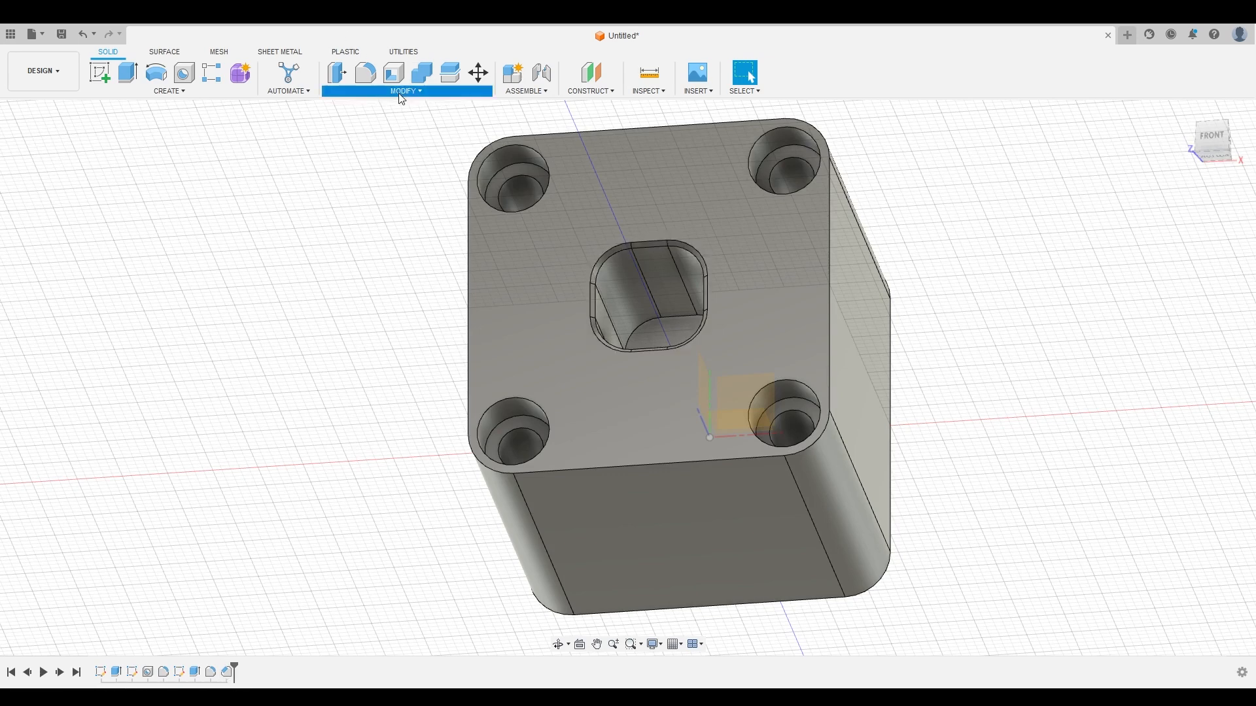
pyautogui.click(376, 132)
pyautogui.keyDown('shift'); pyautogui.moveTo(896, 297); pyautogui.dragTo(527, 224, button='middle'); pyautogui.keyUp('shift')
pyautogui.click(517, 223)
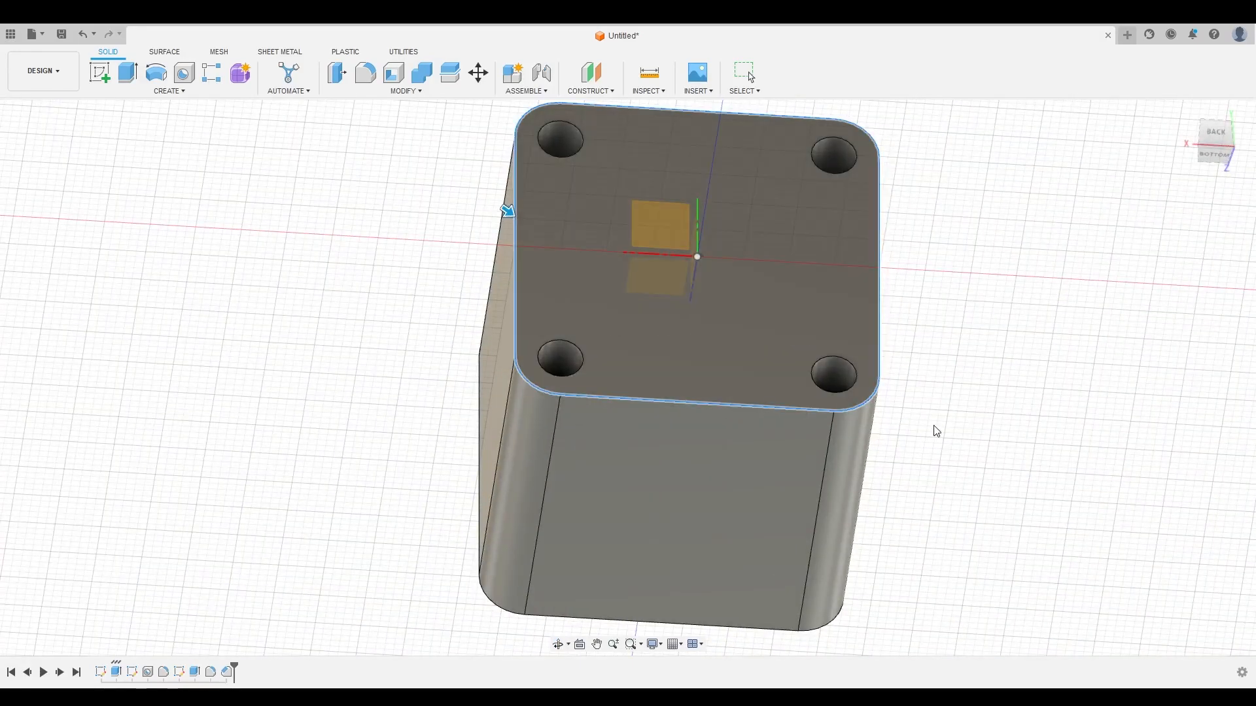
pyautogui.write('1')
pyautogui.press('Return')
pyautogui.keyDown('shift'); pyautogui.moveTo(940, 438); pyautogui.dragTo(731, 248, button='middle'); pyautogui.keyUp('shift')
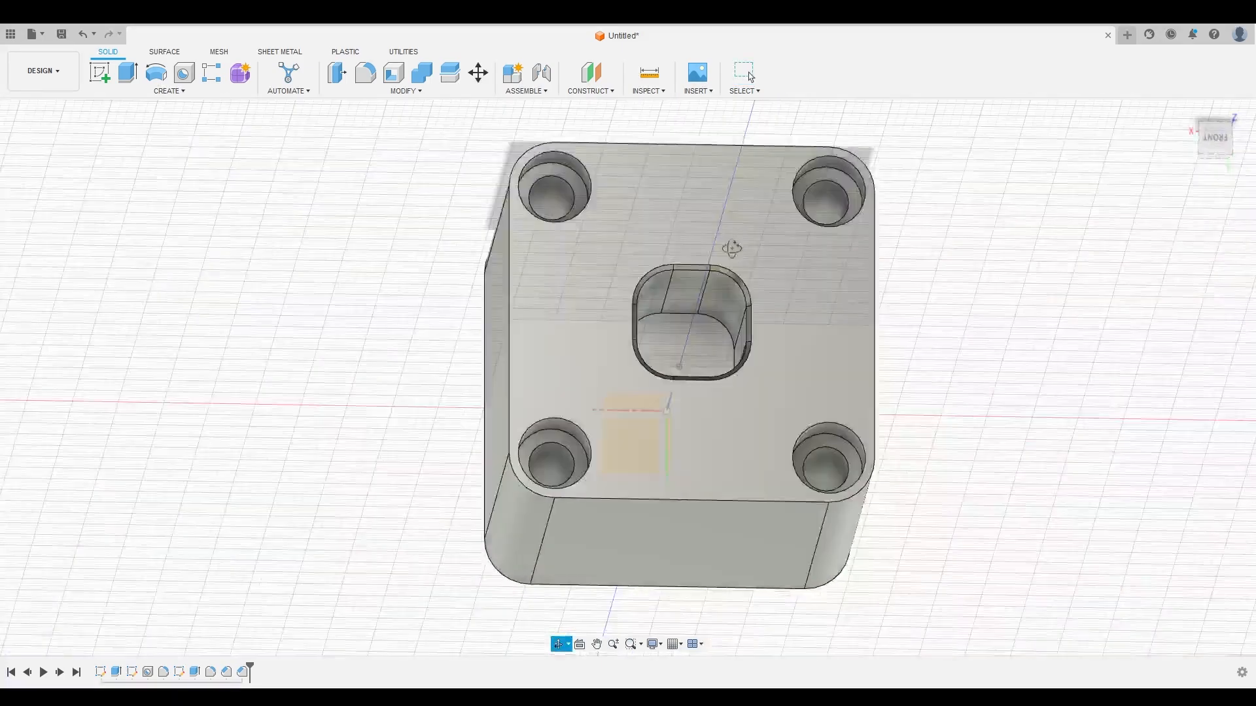
pyautogui.keyDown('shift'); pyautogui.moveTo(906, 319); pyautogui.dragTo(889, 340, button='middle'); pyautogui.keyUp('shift')
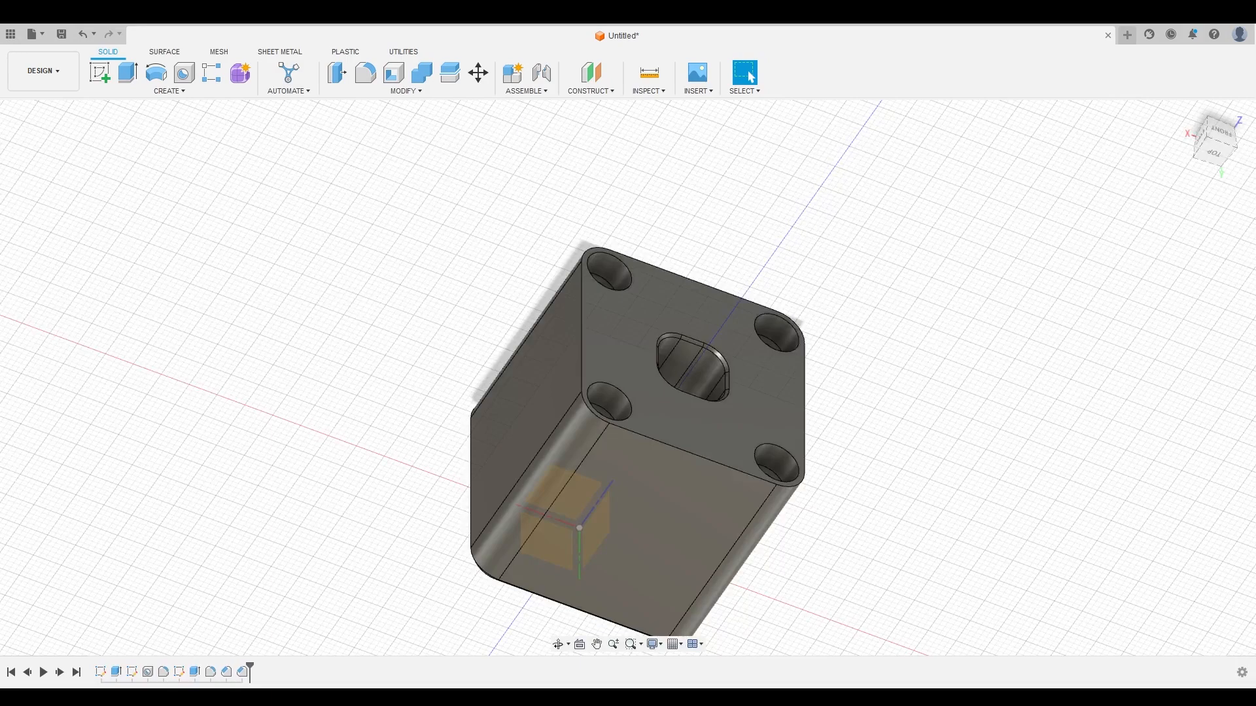
# Step: Edit the block's base sketch, set the horizontal dimension to 60 mm and finish the sketch
pyautogui.doubleClick(100, 672)
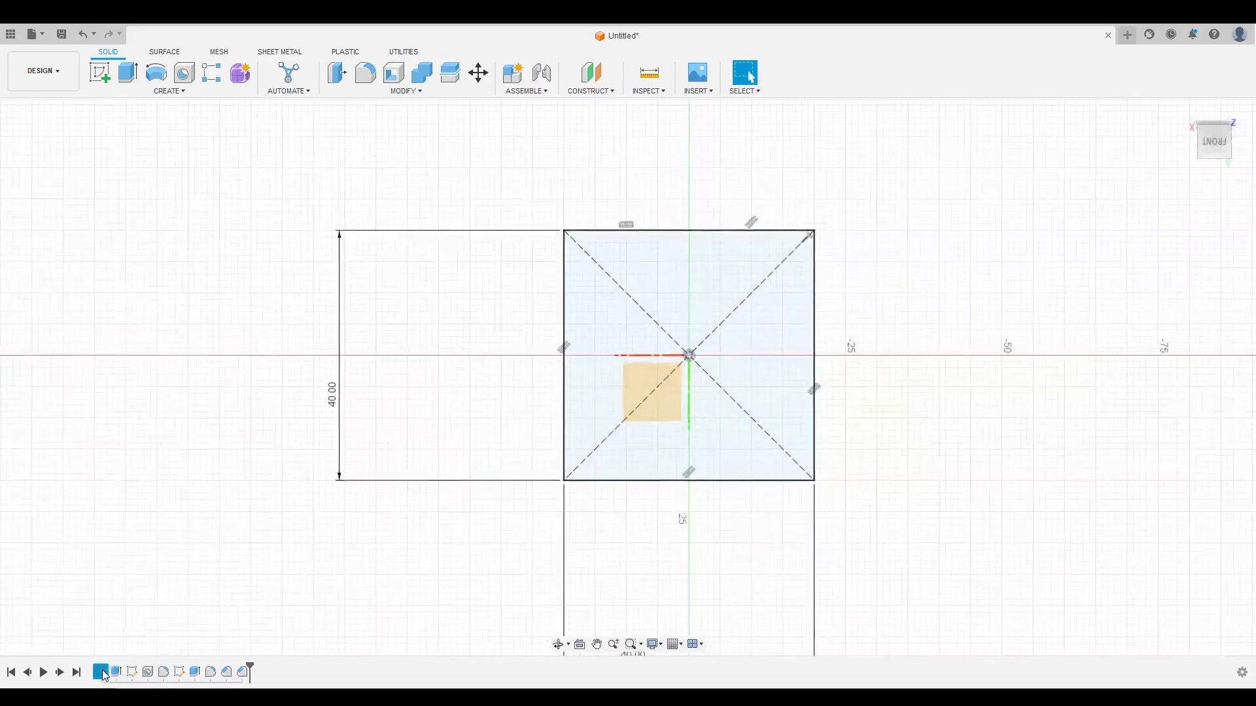
pyautogui.scroll(-2, 522, 412)
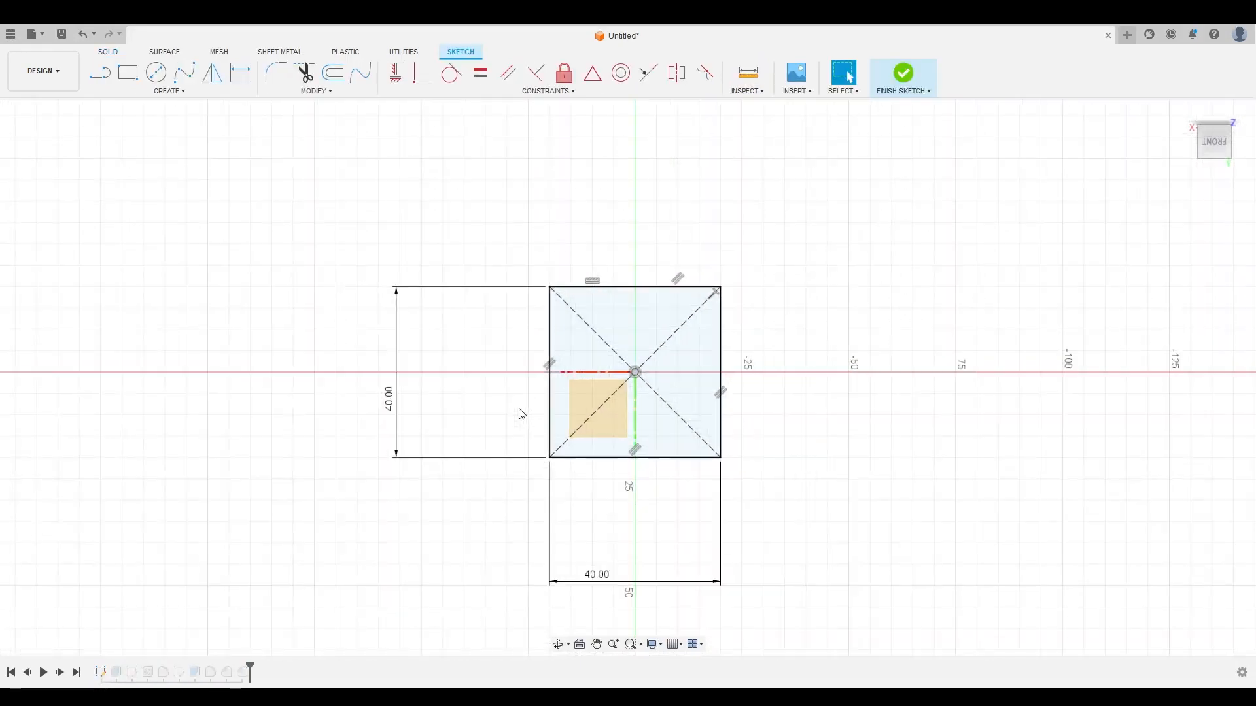
pyautogui.doubleClick(608, 577)
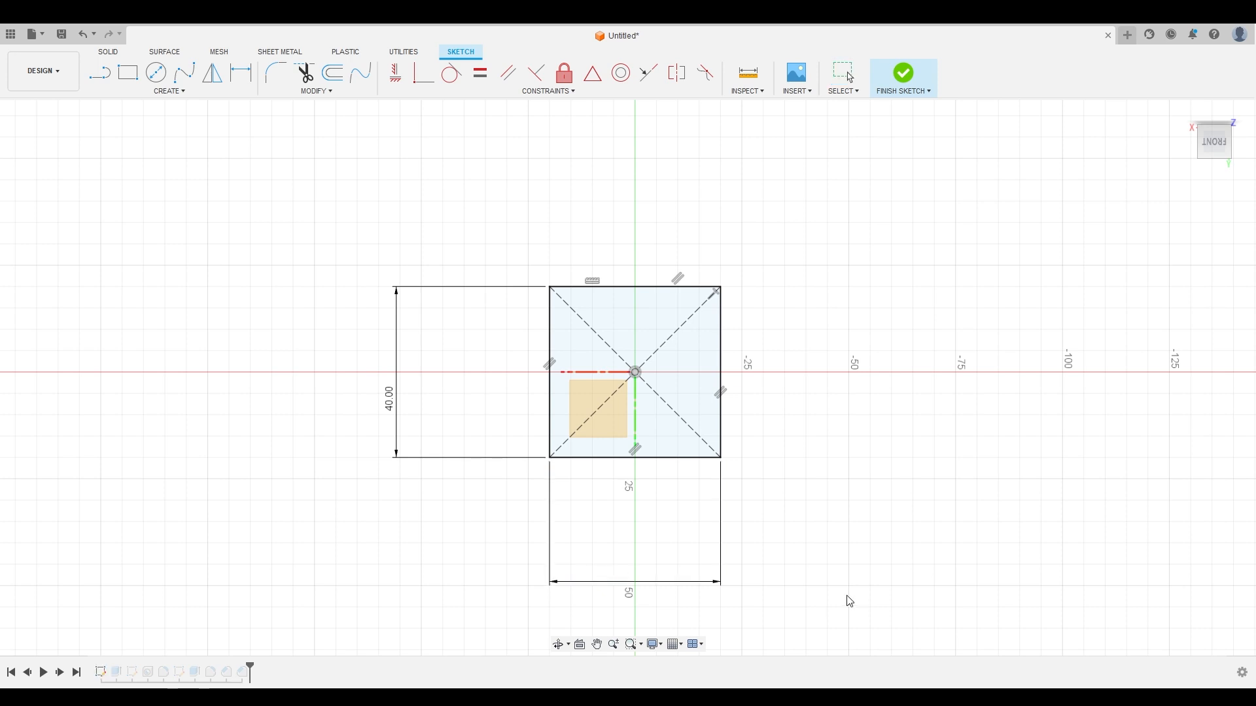
pyautogui.write('60')
pyautogui.press('Return')
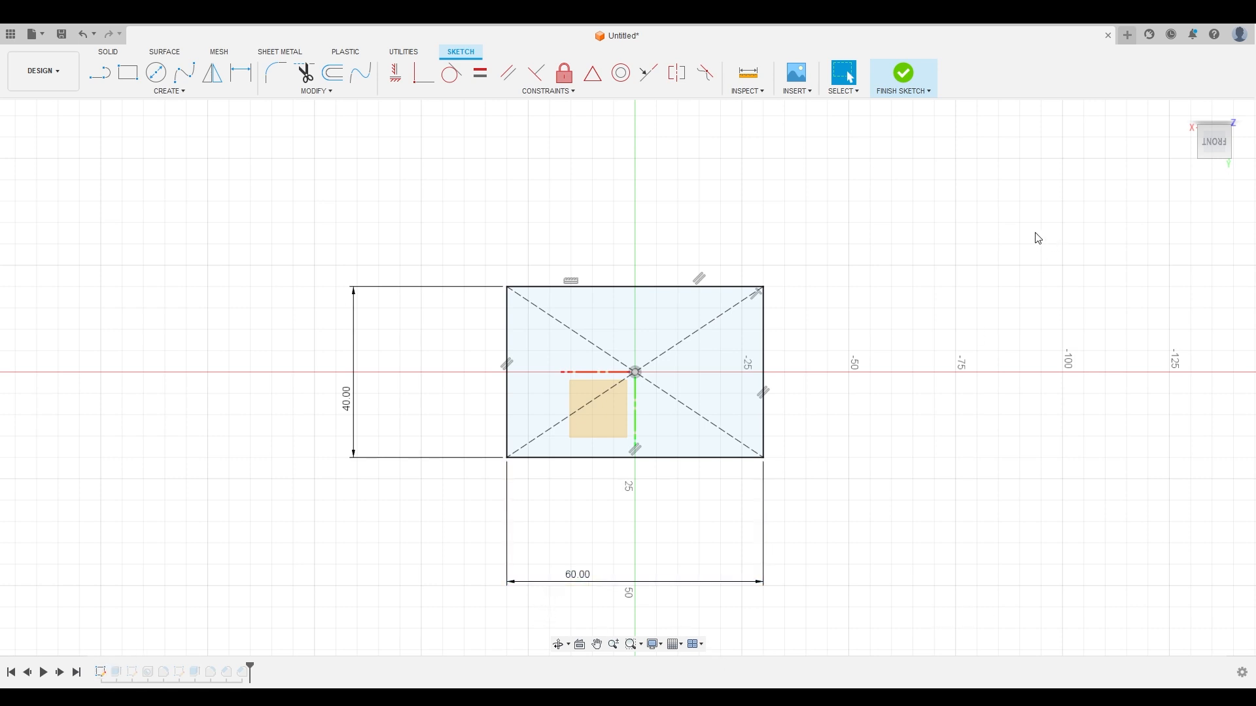
pyautogui.click(908, 82)
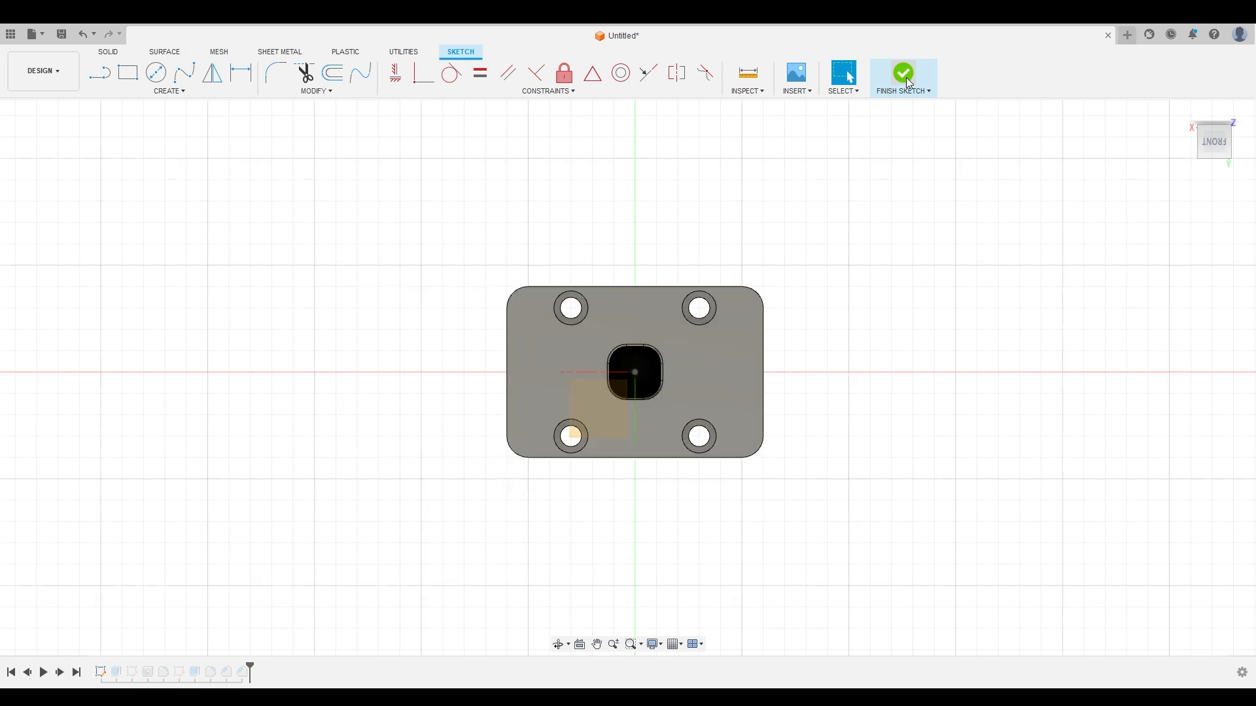
# Step: Chamfer the outer edge loop of the widened block's front face
pyautogui.moveTo(872, 464)
pyautogui.keyDown('shift'); pyautogui.mouseDown(button='middle')
pyautogui.moveTo(857, 485)
pyautogui.moveTo(833, 468)
pyautogui.moveTo(871, 431)
pyautogui.moveTo(810, 402)
pyautogui.moveTo(738, 417)
pyautogui.moveTo(709, 457)
pyautogui.moveTo(679, 452)
pyautogui.moveTo(836, 421)
pyautogui.moveTo(830, 457)
pyautogui.moveTo(869, 471)
pyautogui.mouseUp(button='middle'); pyautogui.keyUp('shift')
pyautogui.scroll(-3, 605, 291)
pyautogui.scroll(6, 606, 294)
pyautogui.scroll(-4, 836, 409)
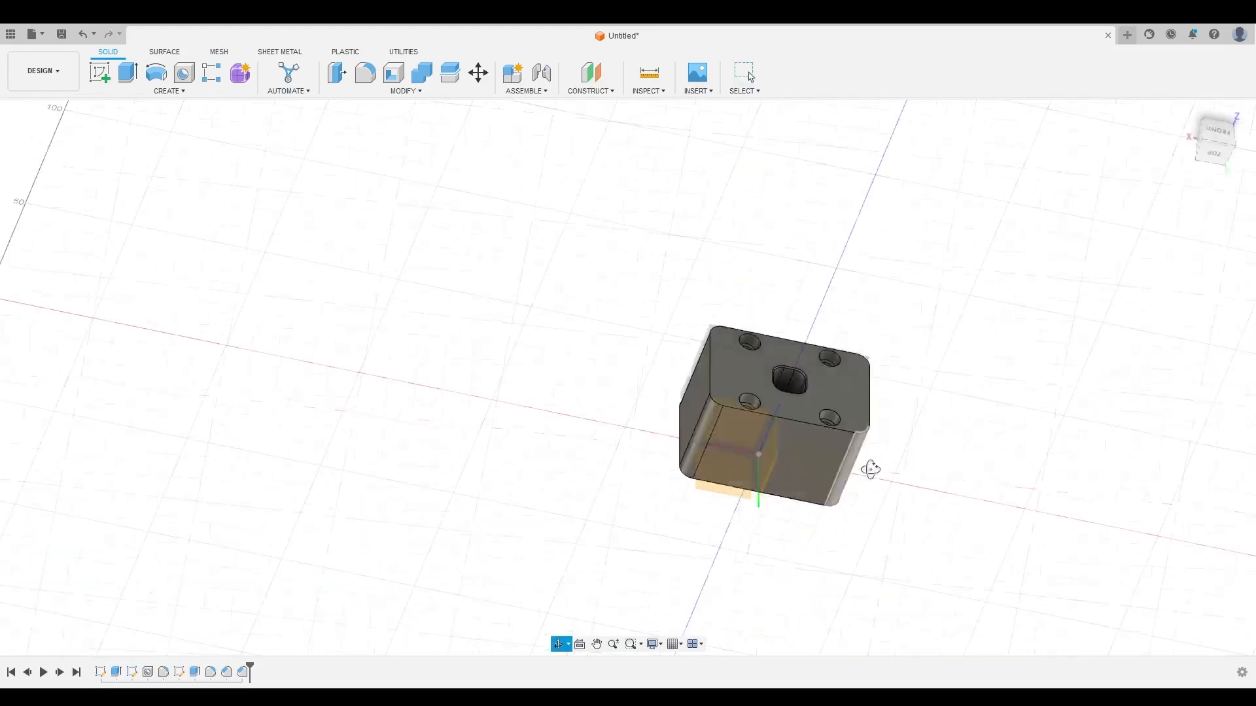
pyautogui.scroll(-3, 734, 394)
pyautogui.scroll(6, 735, 396)
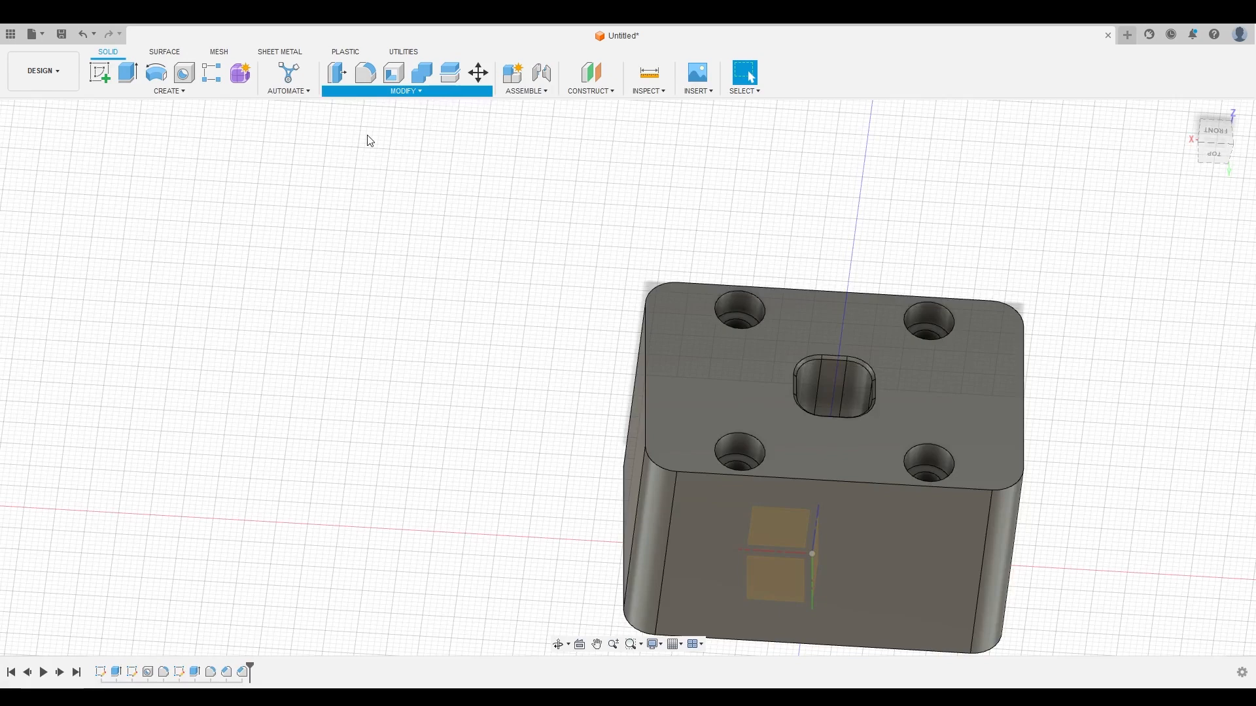
pyautogui.click(843, 484)
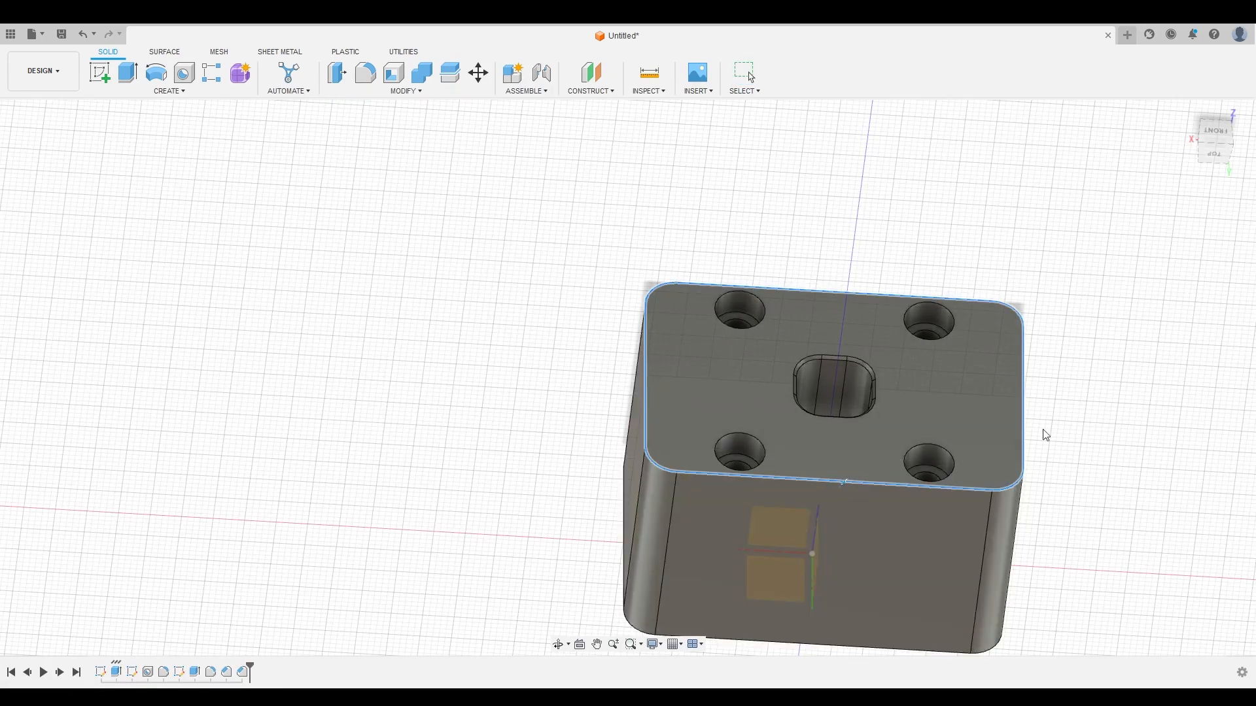
pyautogui.click(1146, 336)
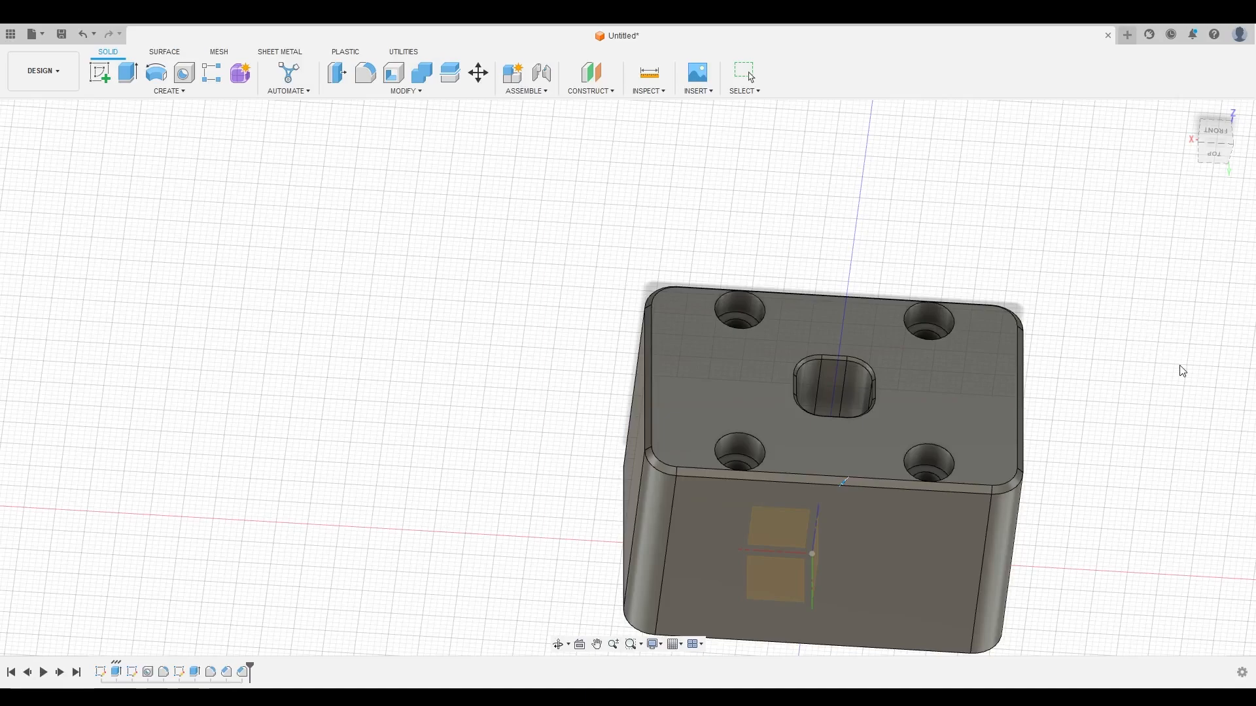
pyautogui.keyDown('shift'); pyautogui.moveTo(1179, 373); pyautogui.dragTo(1252, 456, button='middle'); pyautogui.keyUp('shift')
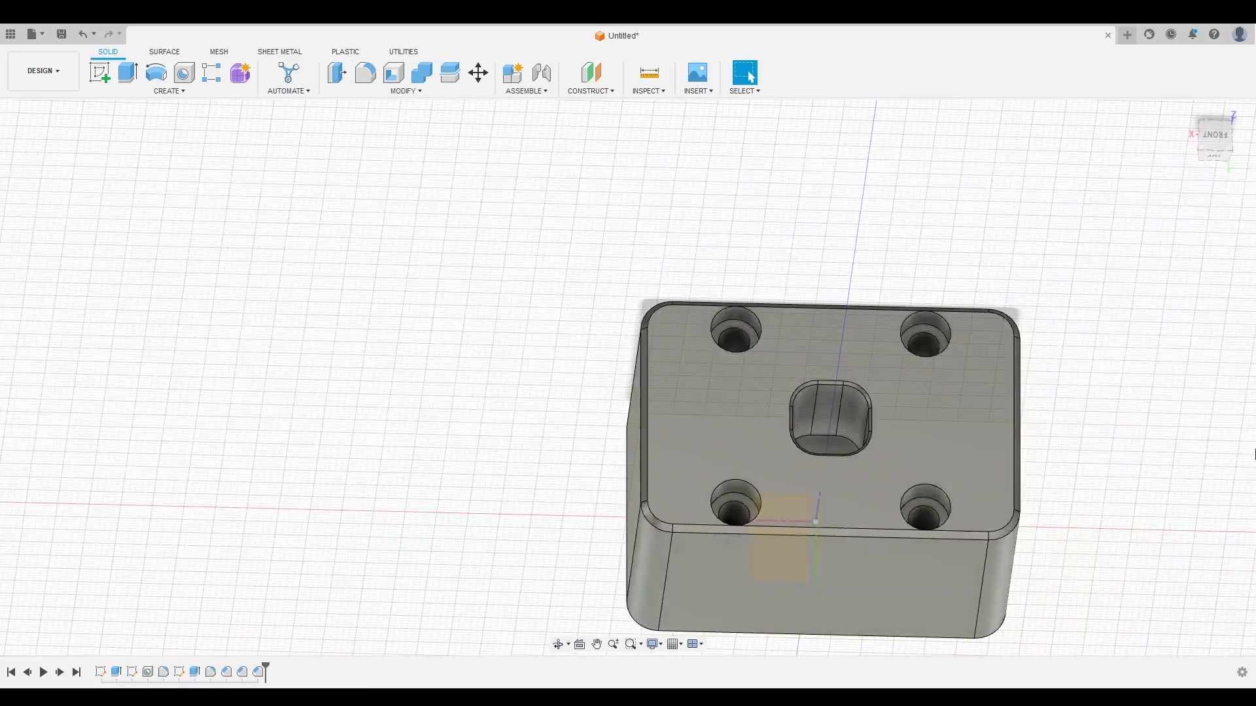
pyautogui.keyDown('shift'); pyautogui.moveTo(1042, 454); pyautogui.dragTo(1073, 492, button='middle'); pyautogui.keyUp('shift')
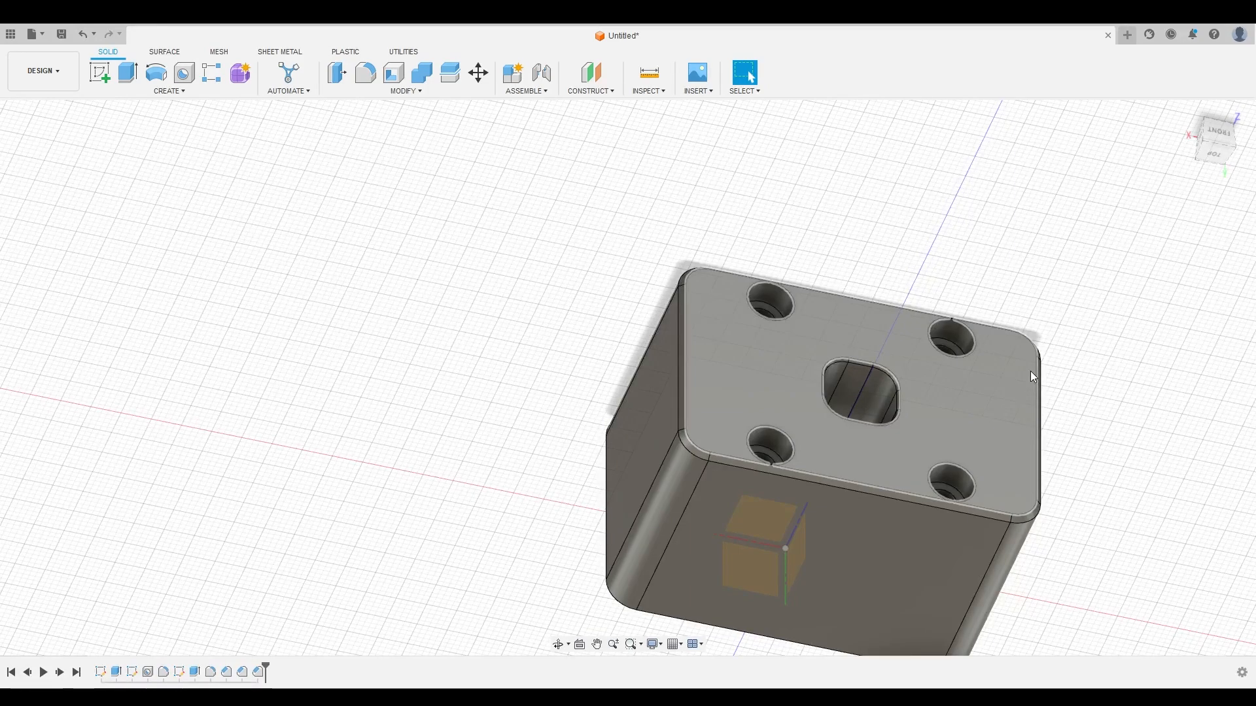
pyautogui.keyDown('shift'); pyautogui.moveTo(622, 461); pyautogui.dragTo(570, 451, button='middle'); pyautogui.keyUp('shift')
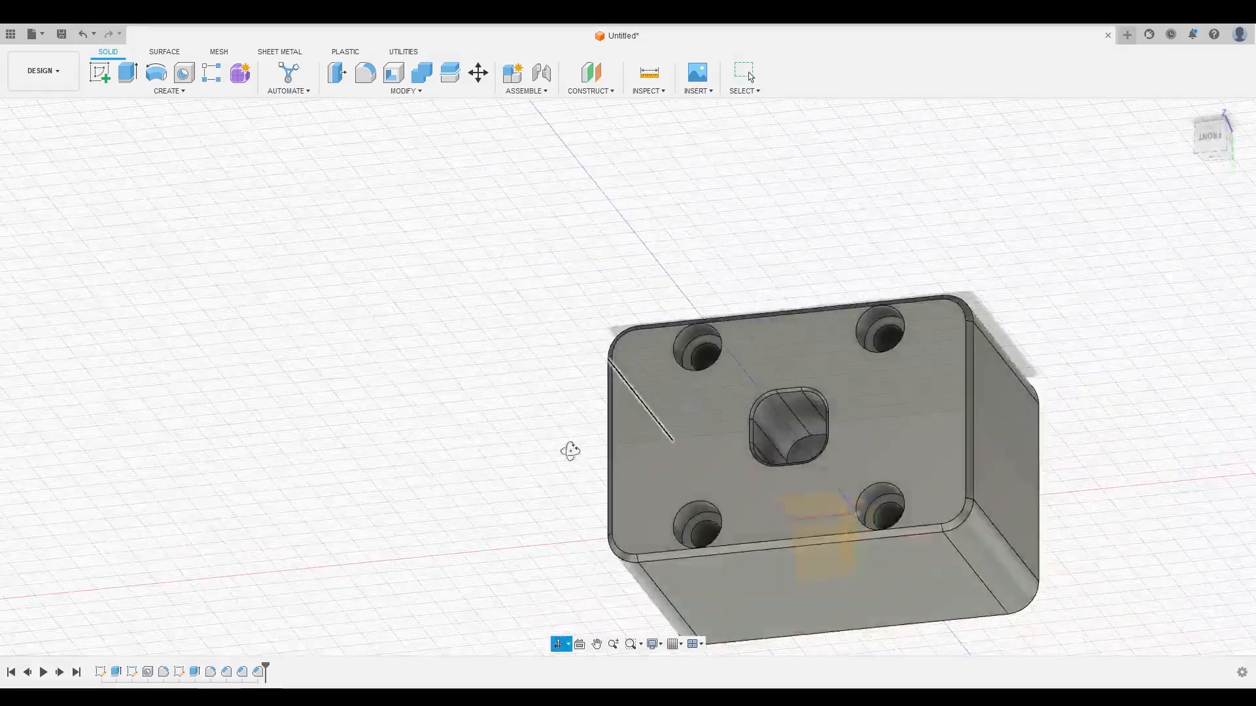